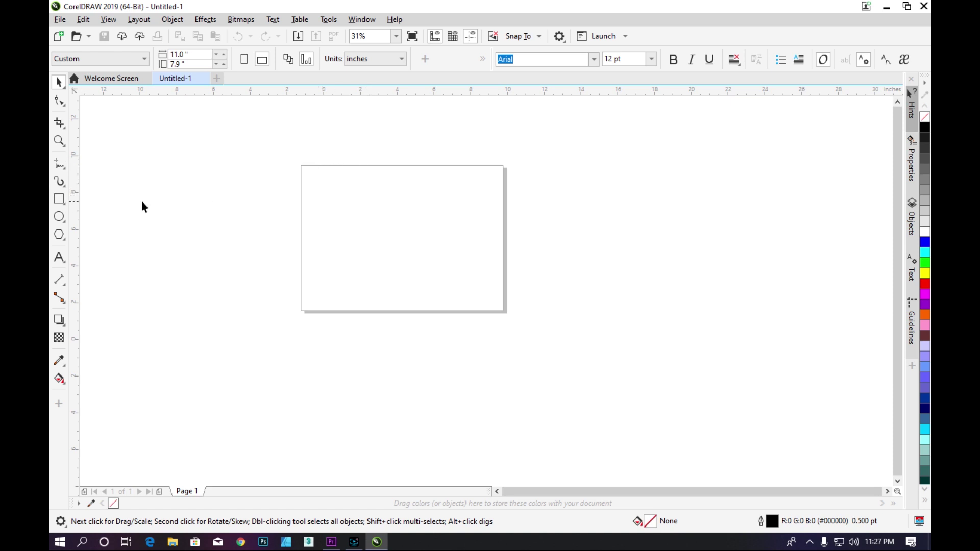
Step: Draw three small rectangles in the middle of the page and a page-sized one about 11 by 7.7 inches
{"action": "left_click", "coordinate": [60, 198]}
{"action": "left_click", "coordinate": [335, 193]}
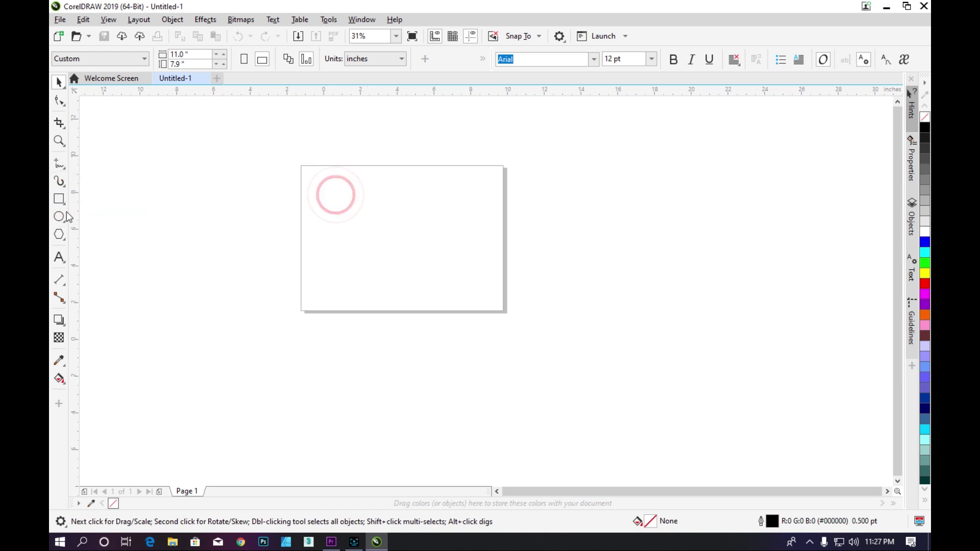
{"action": "left_click_drag", "start_coordinate": [358, 202], "coordinate": [424, 251]}
{"action": "left_click_drag", "start_coordinate": [388, 207], "coordinate": [436, 210]}
{"action": "left_click_drag", "start_coordinate": [382, 246], "coordinate": [385, 251]}
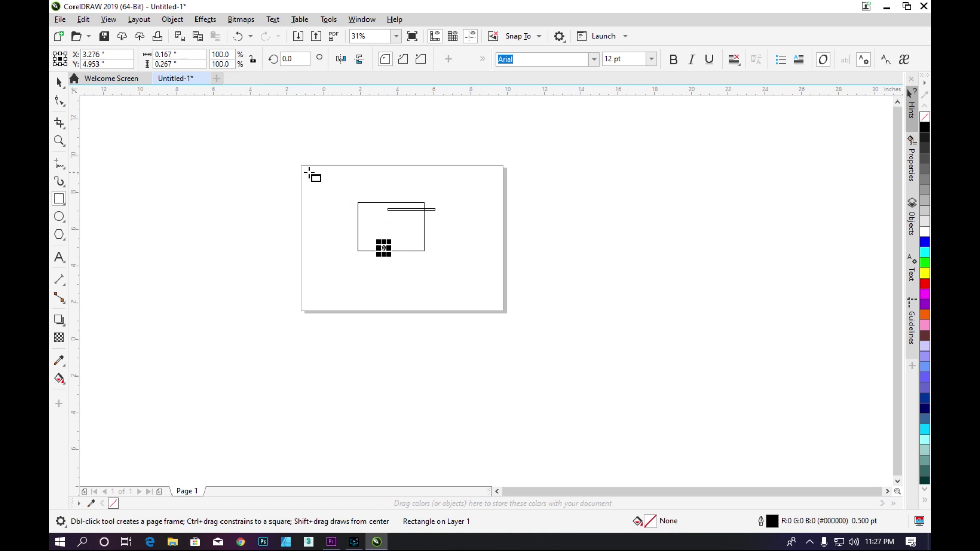
{"action": "left_click_drag", "start_coordinate": [301, 168], "coordinate": [503, 310]}
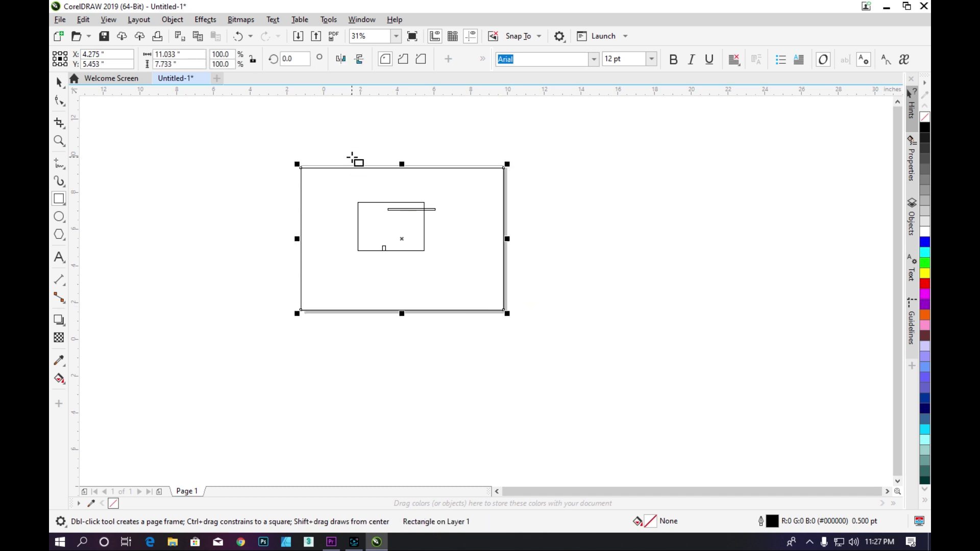
Step: Select all the rectangles on the page and delete them
{"action": "key", "text": "space"}
{"action": "left_click_drag", "start_coordinate": [256, 140], "coordinate": [516, 324]}
{"action": "key", "text": "Delete"}
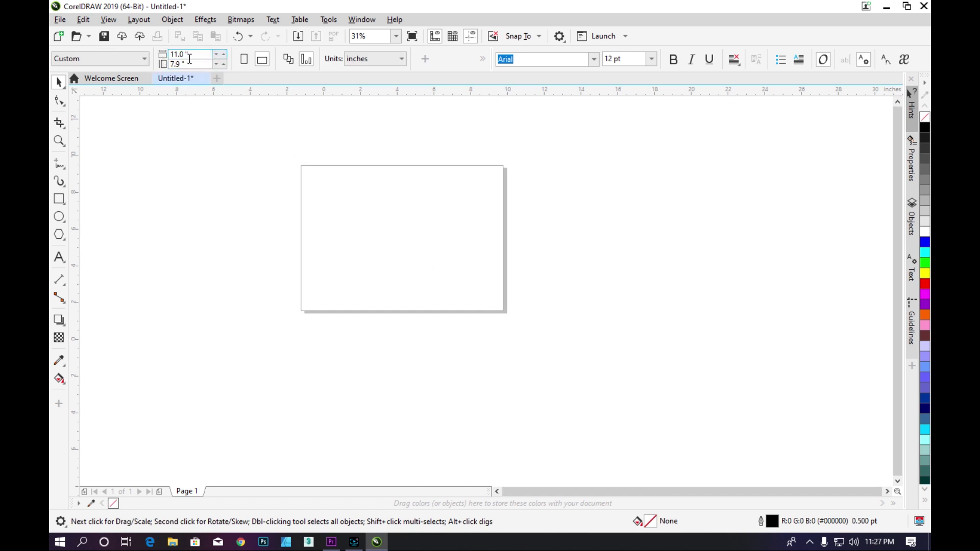
Step: Set the page width to 8 inches
{"action": "left_click", "coordinate": [194, 55]}
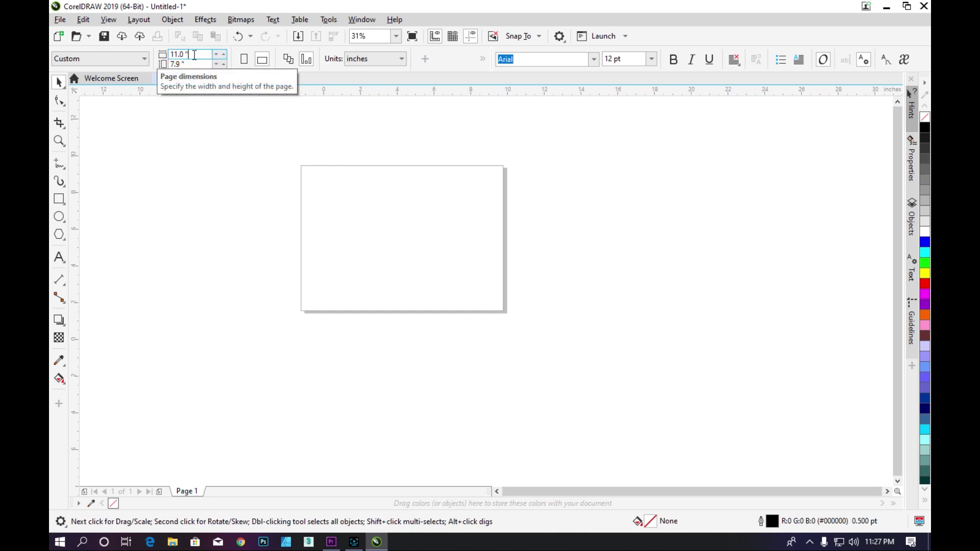
{"action": "key", "text": "BackSpace"}
{"action": "key", "text": "BackSpace"}
{"action": "key", "text": "BackSpace"}
{"action": "key", "text": "BackSpace"}
{"action": "key", "text": "BackSpace"}
{"action": "key", "text": "BackSpace"}
{"action": "type", "text": "8"}
{"action": "key", "text": "Return"}
{"action": "scroll", "coordinate": [329, 156], "scroll_direction": "down", "scroll_amount": 1}
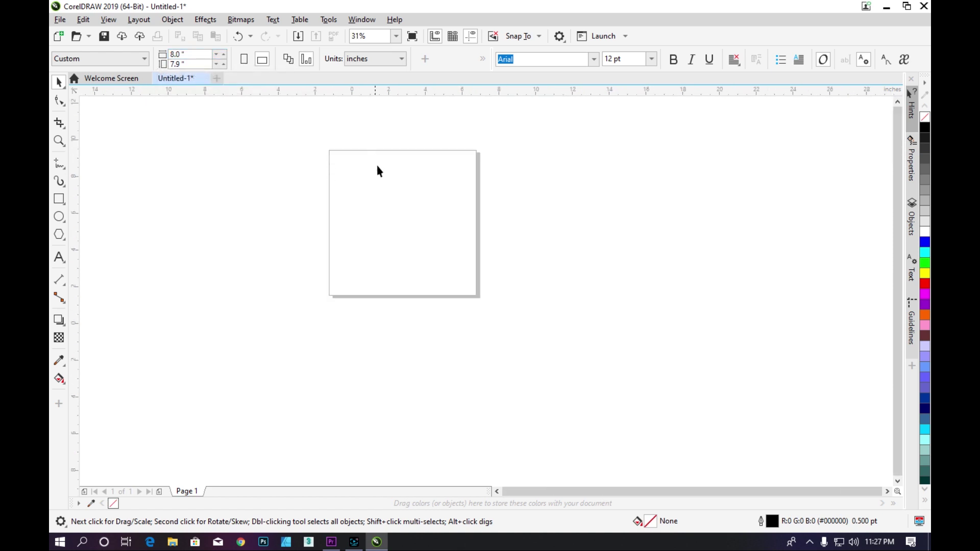
{"action": "scroll", "coordinate": [378, 168], "scroll_direction": "up", "scroll_amount": 1}
{"action": "scroll", "coordinate": [380, 171], "scroll_direction": "down", "scroll_amount": 1}
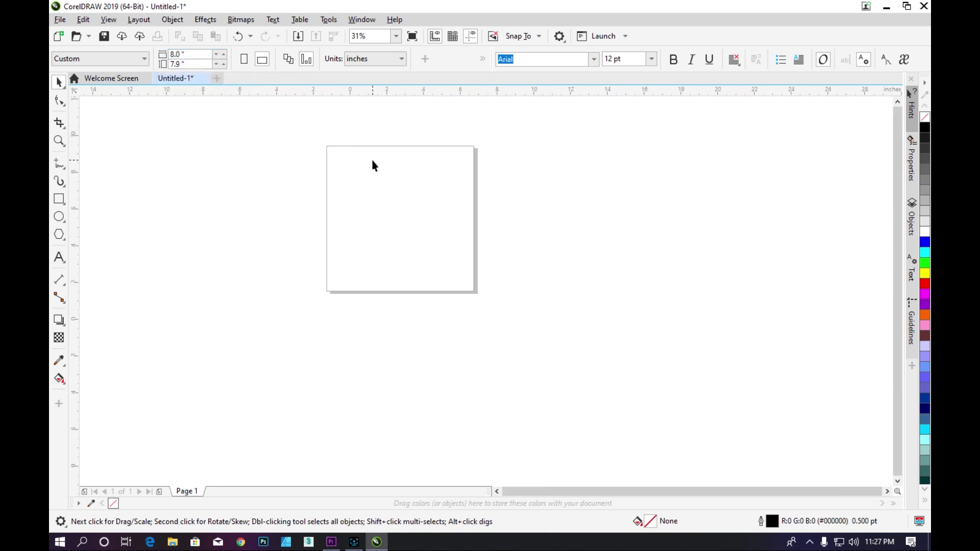
Step: Look through the preset page sizes and set the page size to A4
{"action": "left_click", "coordinate": [132, 58]}
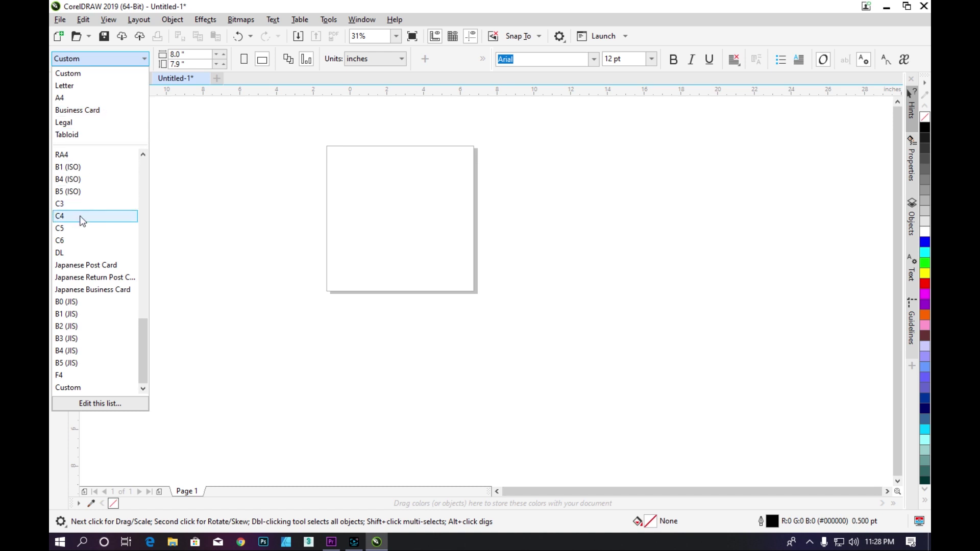
{"action": "scroll", "coordinate": [135, 327], "scroll_direction": "up", "scroll_amount": 12}
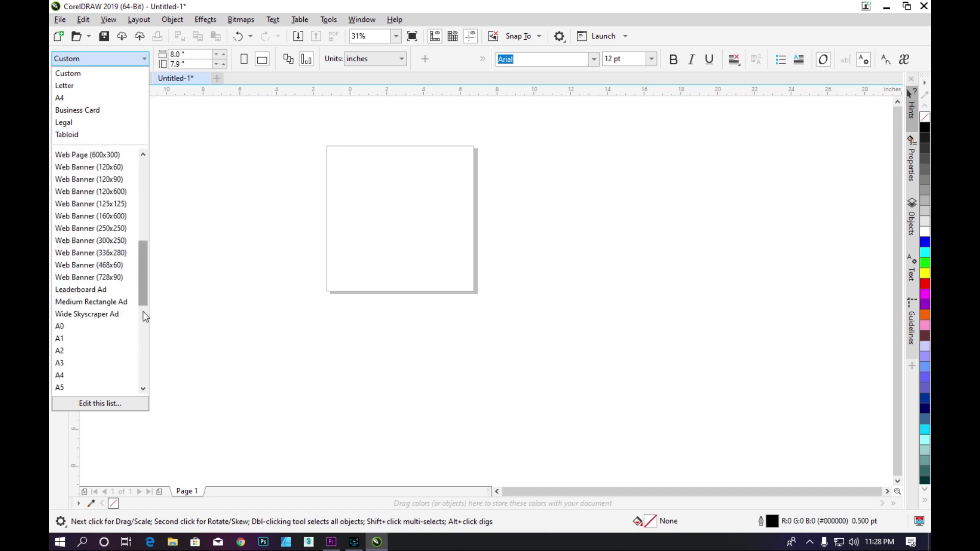
{"action": "scroll", "coordinate": [106, 239], "scroll_direction": "up", "scroll_amount": 2}
{"action": "scroll", "coordinate": [97, 207], "scroll_direction": "down", "scroll_amount": 8}
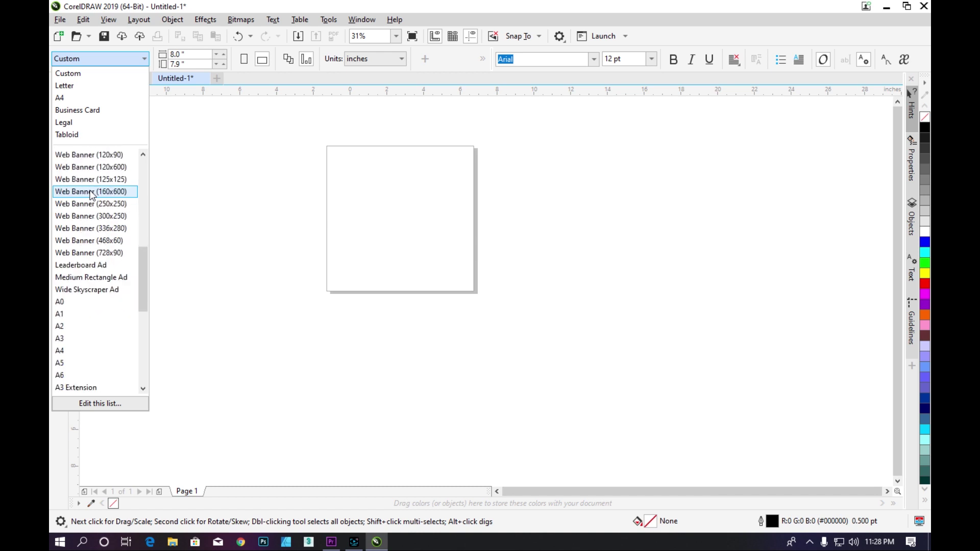
{"action": "scroll", "coordinate": [97, 207], "scroll_direction": "up", "scroll_amount": 8}
{"action": "scroll", "coordinate": [105, 201], "scroll_direction": "down", "scroll_amount": 9}
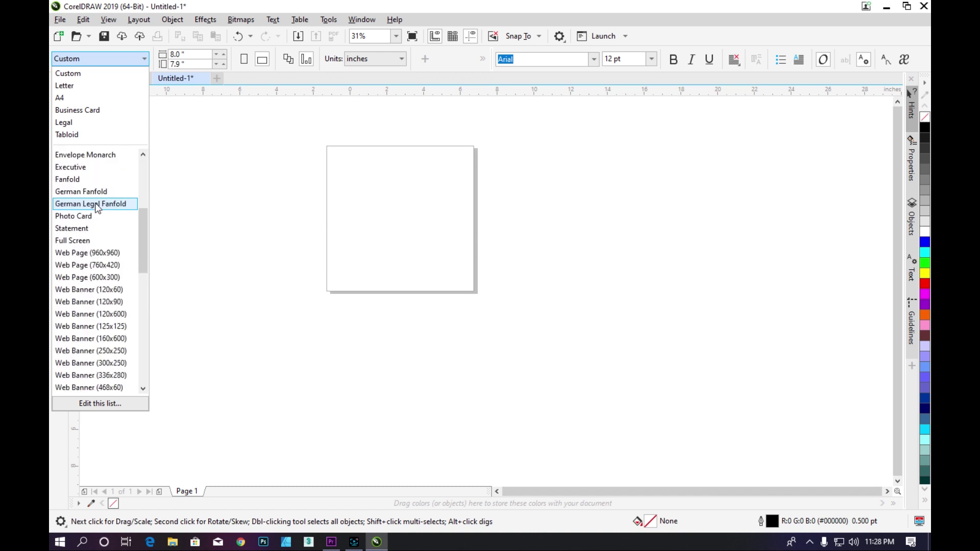
{"action": "scroll", "coordinate": [102, 197], "scroll_direction": "up", "scroll_amount": 4}
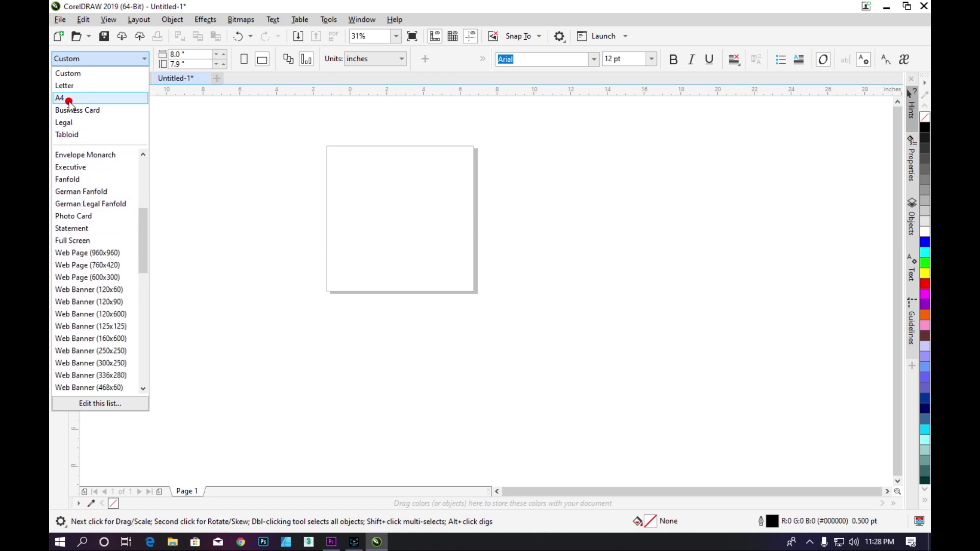
{"action": "left_click", "coordinate": [68, 98]}
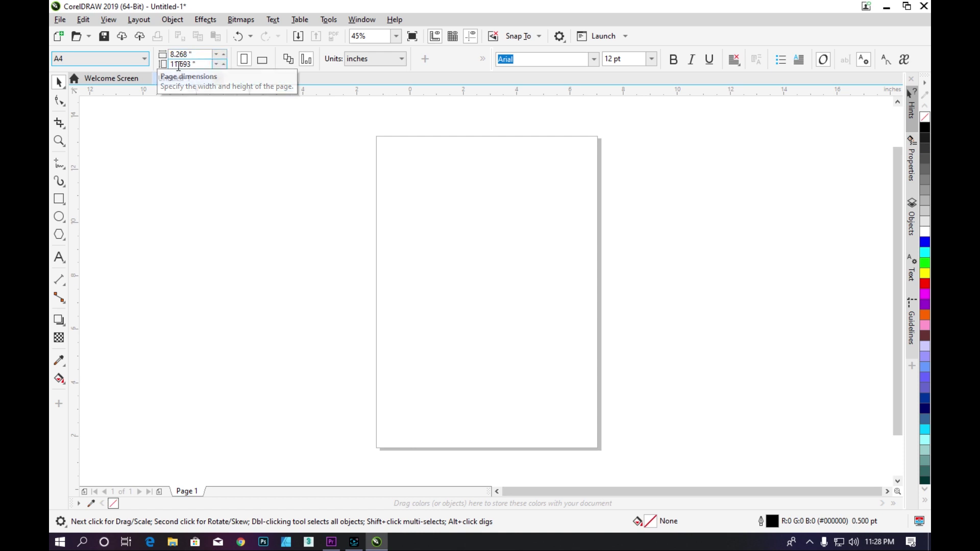
Step: Change the page orientation to landscape and make the page size settings apply to all pages
{"action": "left_click", "coordinate": [364, 59]}
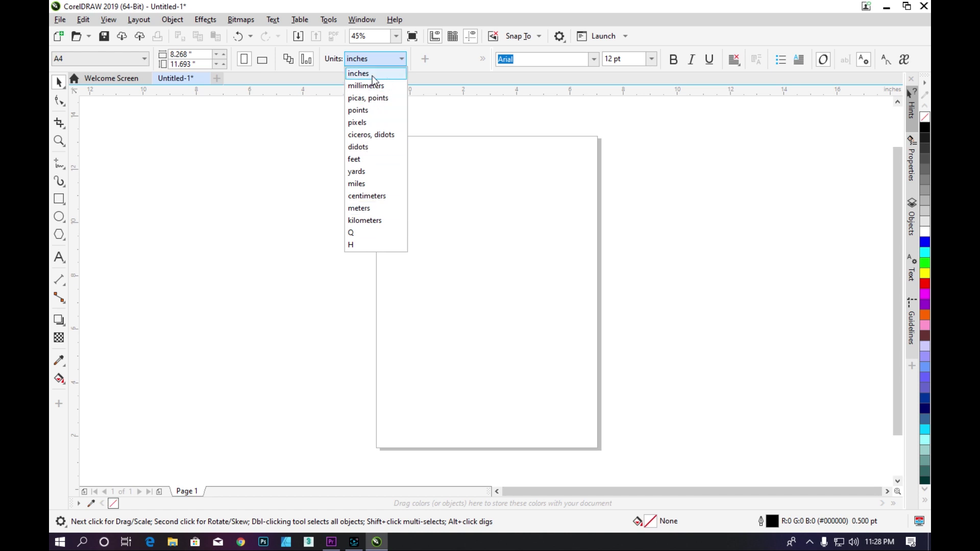
{"action": "left_click", "coordinate": [279, 148]}
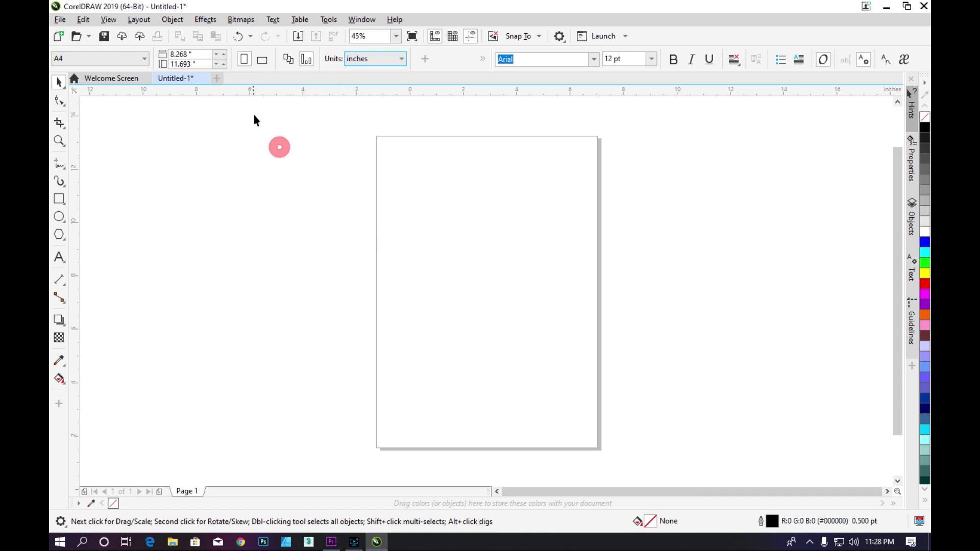
{"action": "left_click", "coordinate": [249, 62]}
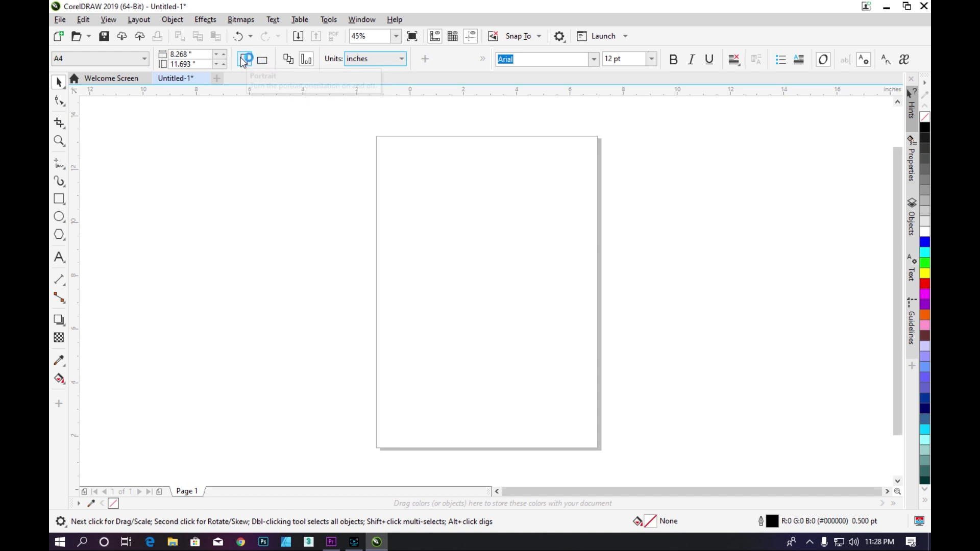
{"action": "left_click", "coordinate": [262, 61]}
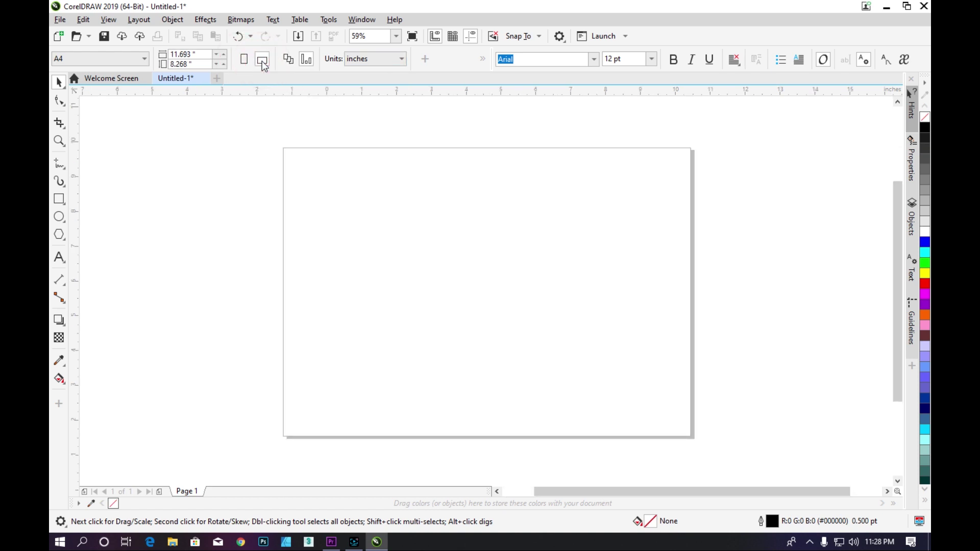
{"action": "left_click", "coordinate": [288, 61]}
Step: Add four new pages after Page 1
{"action": "left_click", "coordinate": [159, 492]}
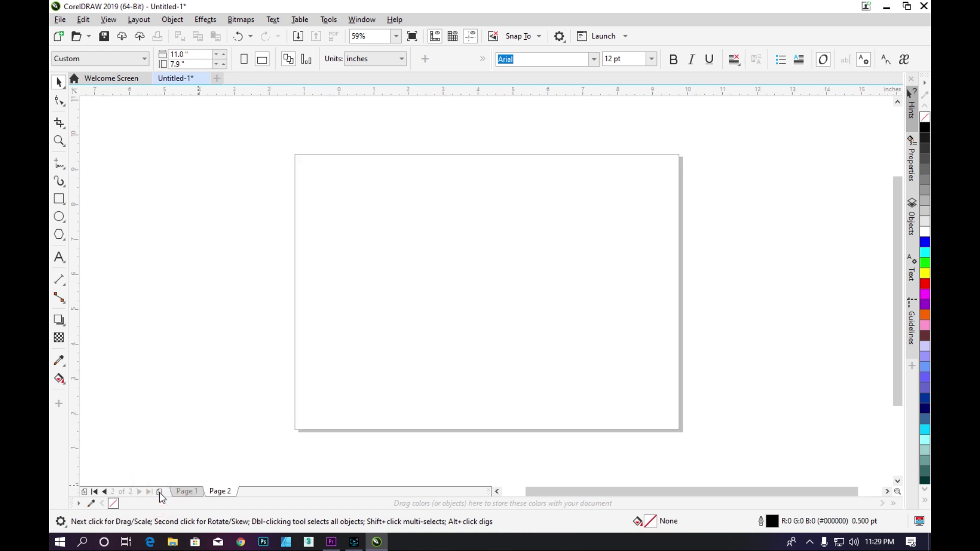
{"action": "left_click", "coordinate": [160, 492]}
{"action": "left_click", "coordinate": [159, 492]}
{"action": "left_click", "coordinate": [160, 492]}
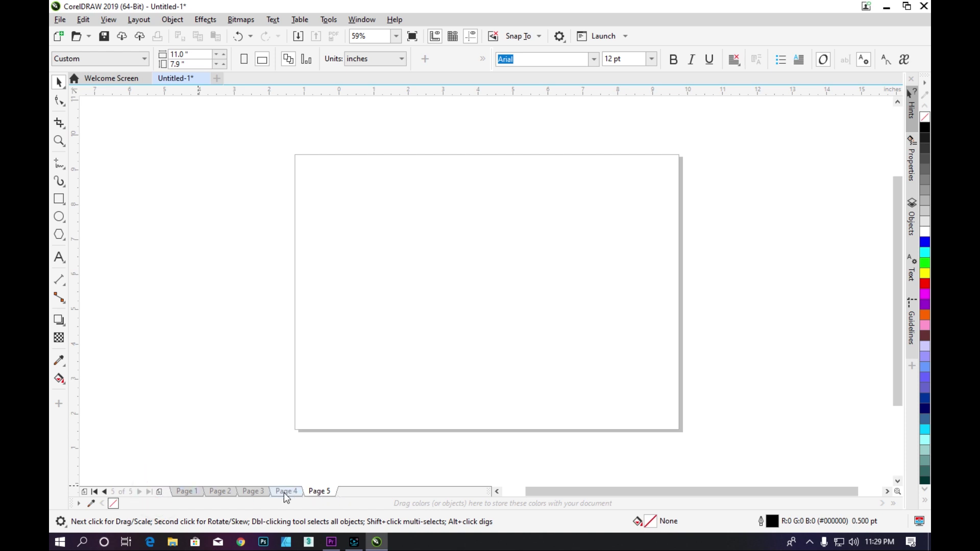
Step: Delete Page 5, Page 4, Page 3 and Page 2, keeping only Page 1
{"action": "right_click", "coordinate": [322, 495]}
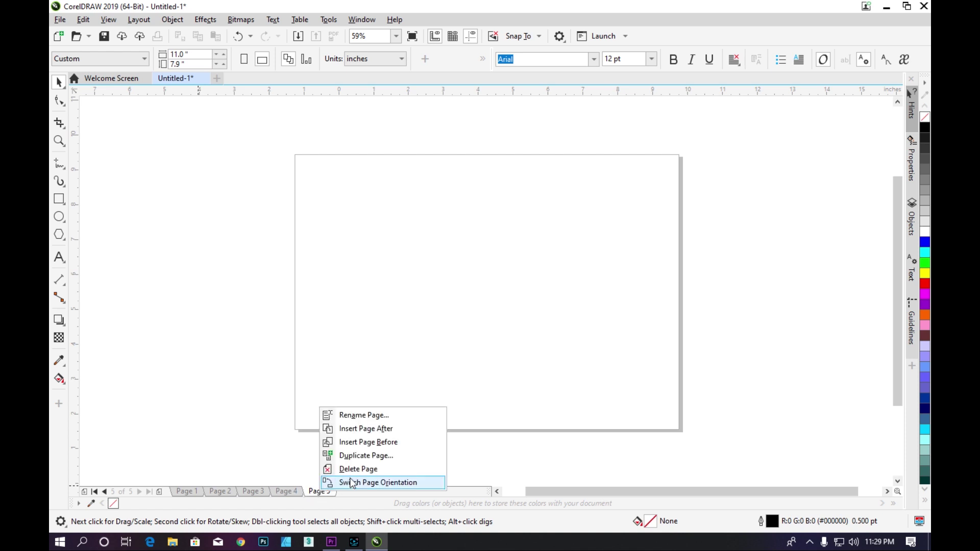
{"action": "left_click", "coordinate": [360, 470]}
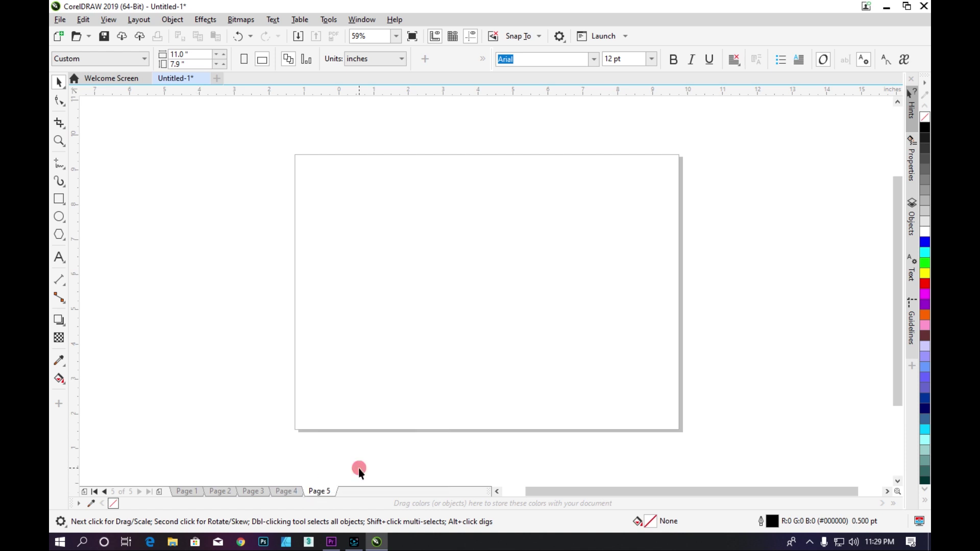
{"action": "right_click", "coordinate": [296, 490]}
{"action": "left_click", "coordinate": [329, 467]}
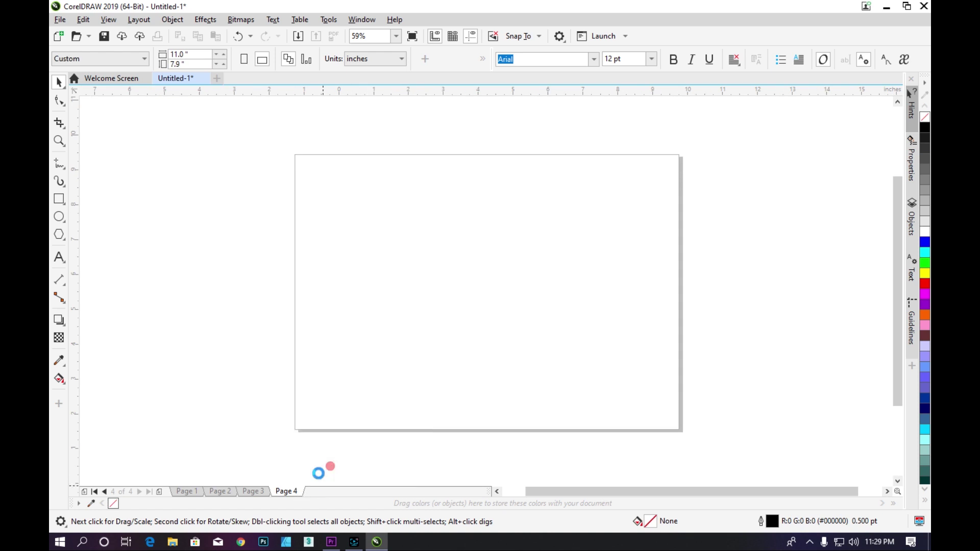
{"action": "right_click", "coordinate": [254, 491]}
{"action": "left_click", "coordinate": [288, 472]}
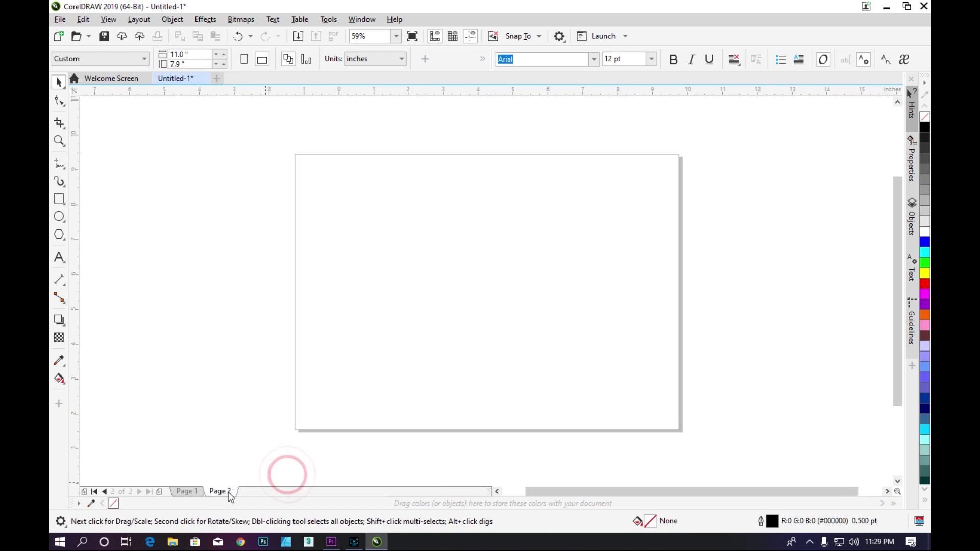
{"action": "right_click", "coordinate": [229, 491]}
{"action": "left_click", "coordinate": [261, 476]}
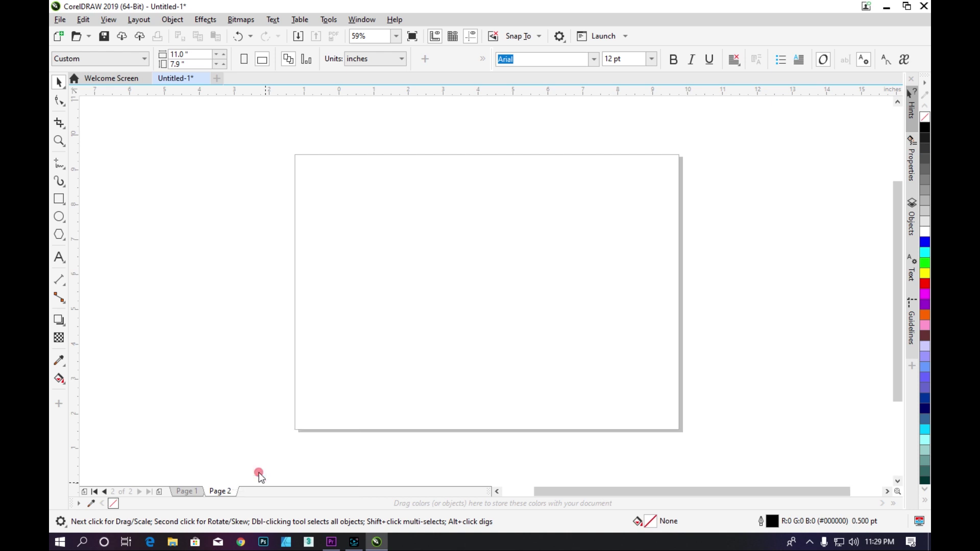
Step: Rename Page 1 as "file one"
{"action": "right_click", "coordinate": [191, 492]}
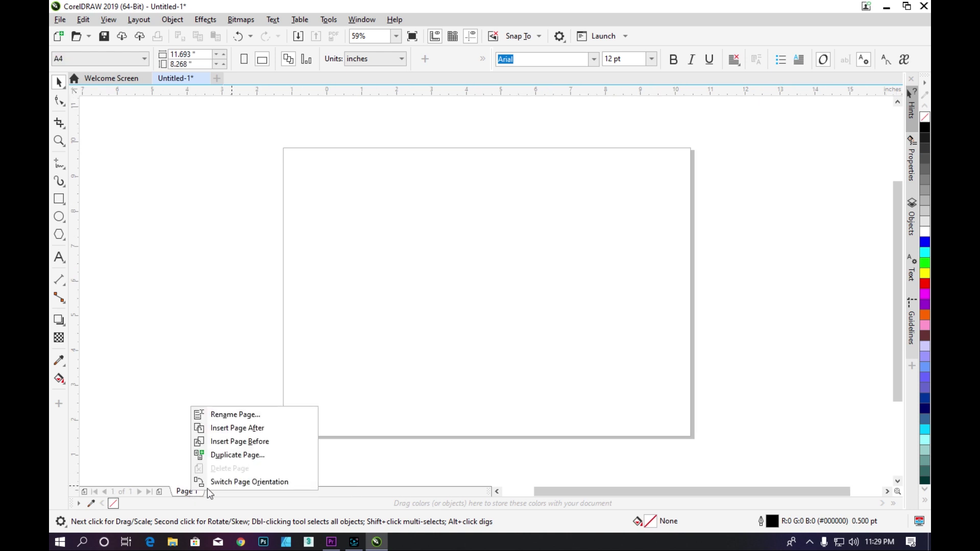
{"action": "left_click", "coordinate": [238, 416]}
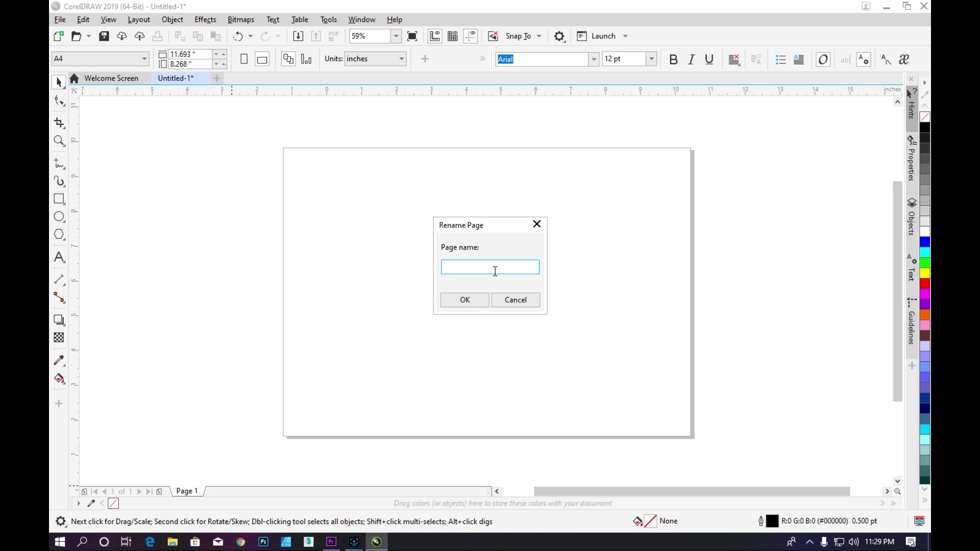
{"action": "type", "text": "file one"}
{"action": "key", "text": "Return"}
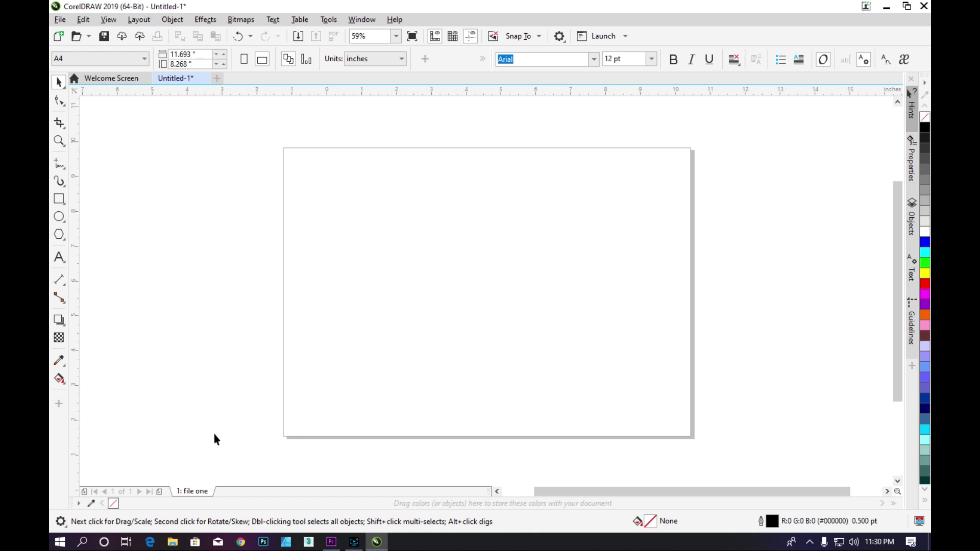
{"action": "right_click", "coordinate": [194, 492]}
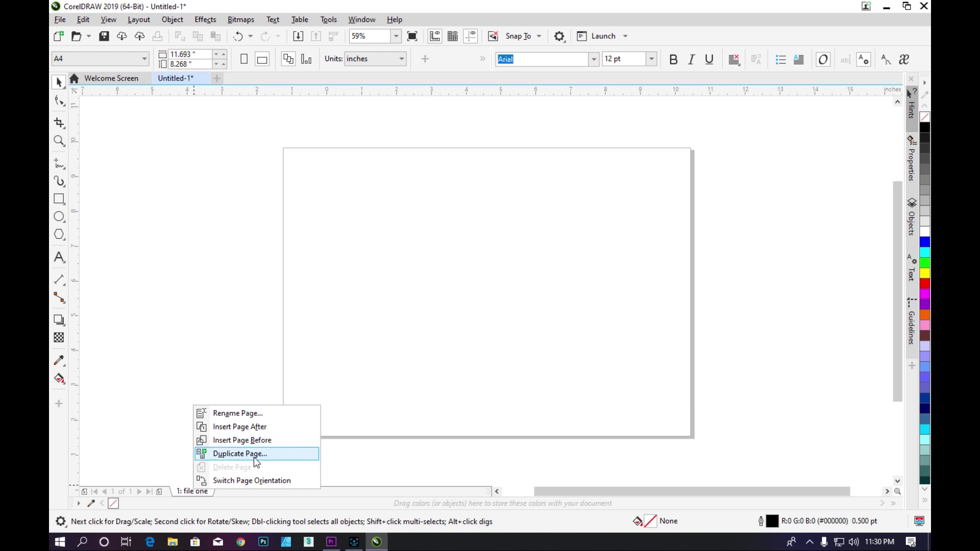
{"action": "left_click", "coordinate": [281, 361]}
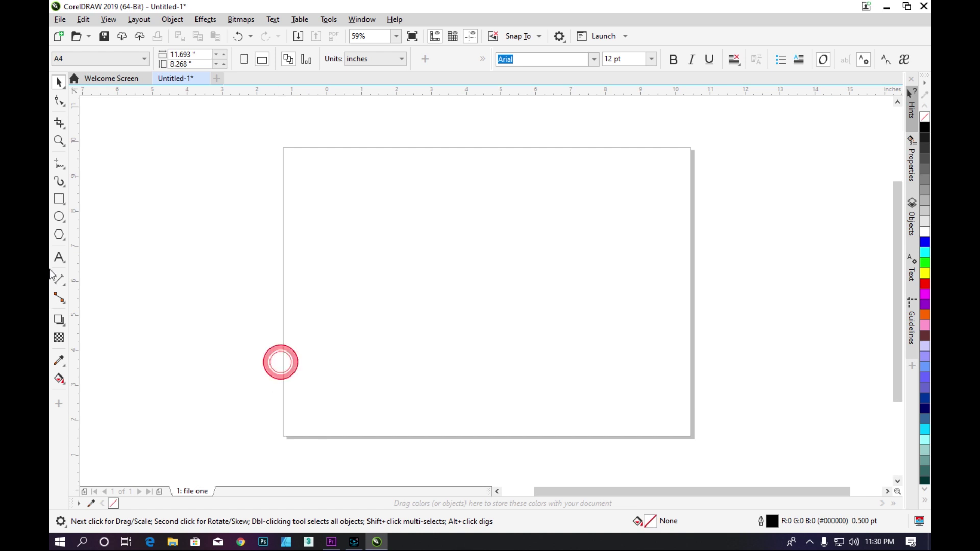
Step: Draw two five-sided polygons on the page, one about 1.5 by 1.8 inches and one about 6.2 by 3.8 inches
{"action": "left_click", "coordinate": [59, 235]}
{"action": "left_click_drag", "start_coordinate": [339, 194], "coordinate": [396, 265]}
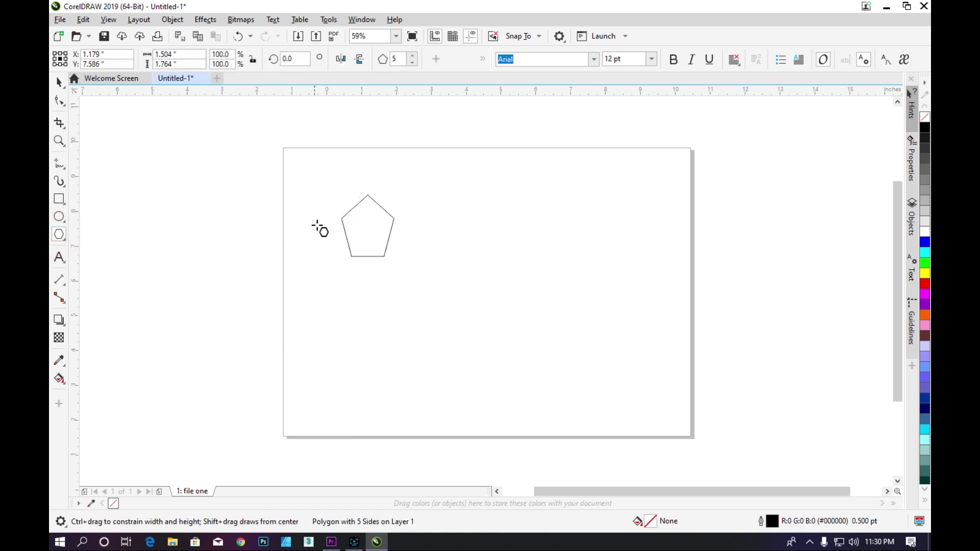
{"action": "mouse_move", "coordinate": [314, 221]}
{"action": "left_mouse_down"}
{"action": "mouse_move", "coordinate": [505, 395]}
{"action": "mouse_move", "coordinate": [539, 357]}
{"action": "left_mouse_up"}
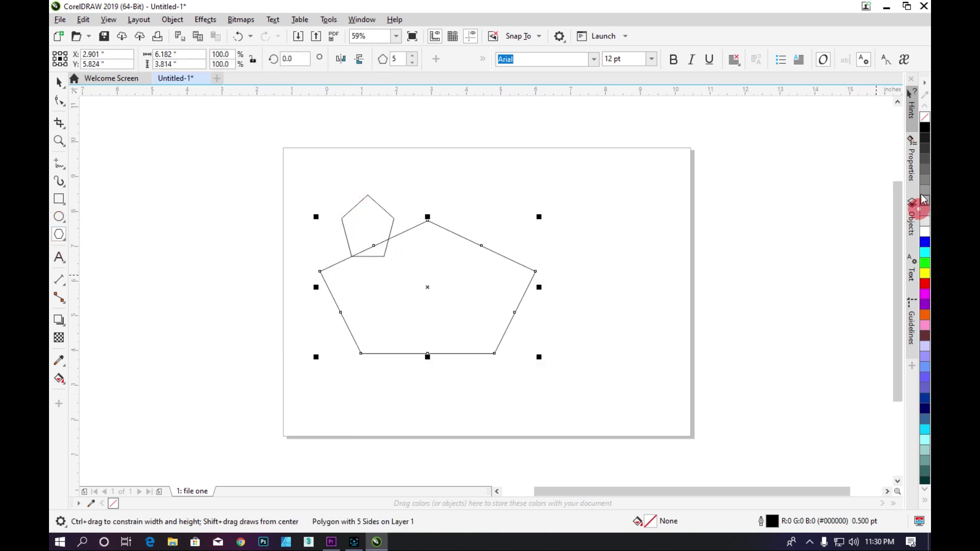
Step: Fill the large pentagon with dark gray (#666666) and move it toward the right side of the page
{"action": "left_click", "coordinate": [926, 178]}
{"action": "left_click", "coordinate": [59, 81]}
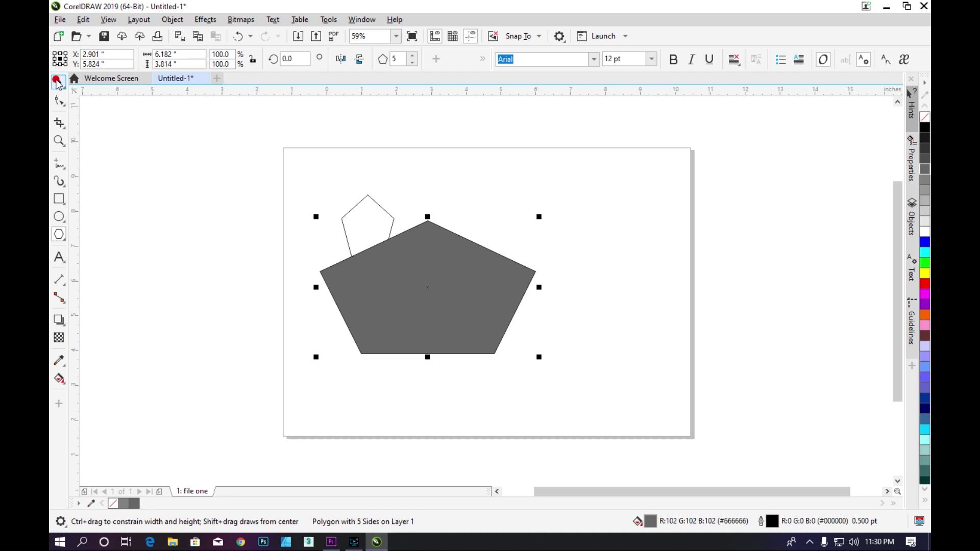
{"action": "left_click_drag", "start_coordinate": [448, 299], "coordinate": [559, 287]}
Step: Move the small pentagon closer to the page's upper-left corner and fill it with light gray (R:204 G:204 B:204)
{"action": "left_click_drag", "start_coordinate": [394, 220], "coordinate": [379, 206]}
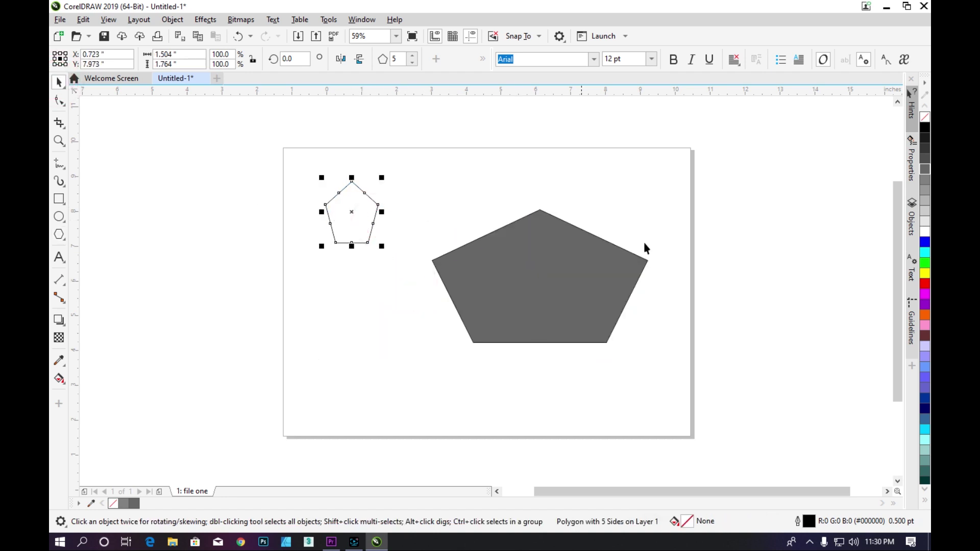
{"action": "left_click", "coordinate": [925, 211]}
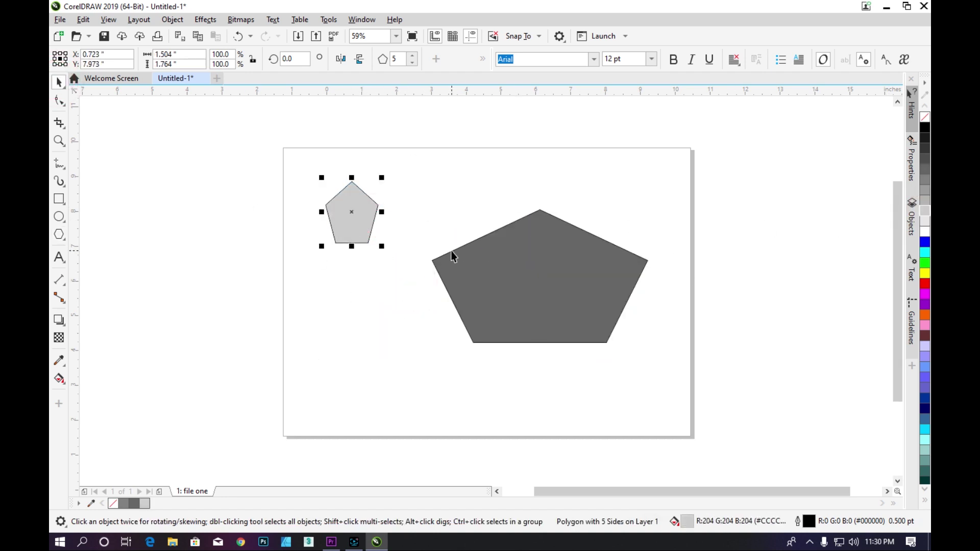
Step: Duplicate the "file one" page after the selected page, copying its layers and their contents
{"action": "right_click", "coordinate": [195, 496]}
{"action": "left_click", "coordinate": [235, 463]}
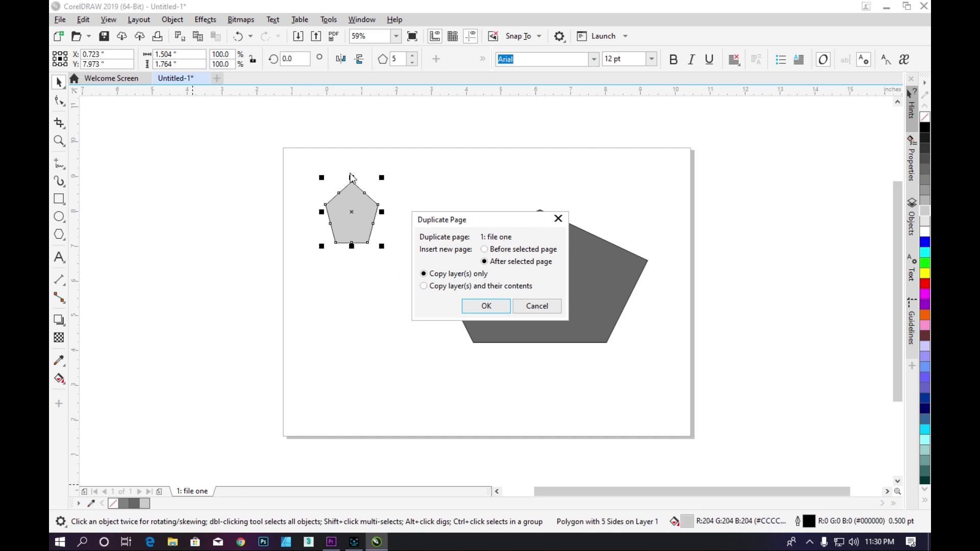
{"action": "left_click", "coordinate": [505, 268]}
{"action": "left_click", "coordinate": [500, 251]}
{"action": "left_click", "coordinate": [501, 262]}
{"action": "left_click", "coordinate": [435, 287]}
{"action": "left_click", "coordinate": [486, 306]}
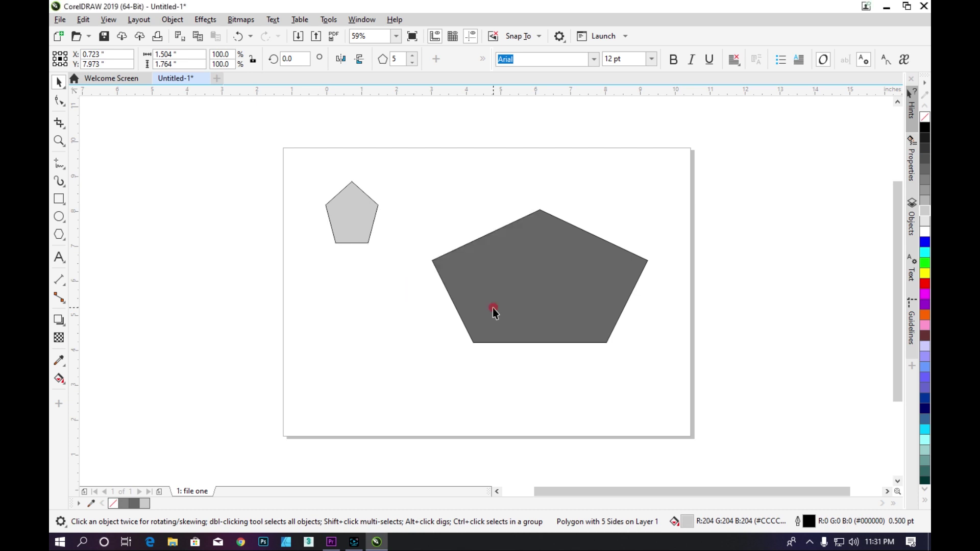
Step: Switch back and forth between "file one" and Page 2 to compare the original with its duplicate
{"action": "left_click", "coordinate": [239, 491]}
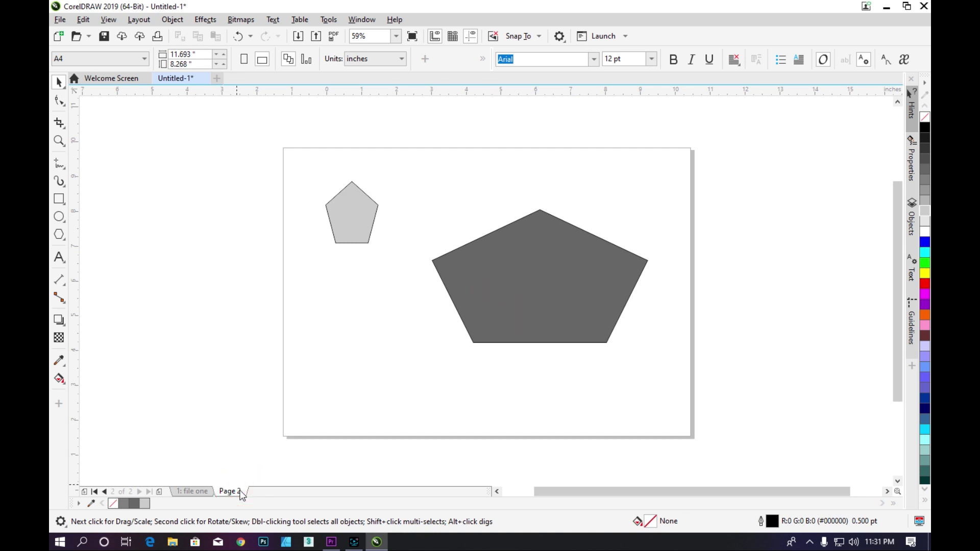
{"action": "left_click", "coordinate": [199, 492]}
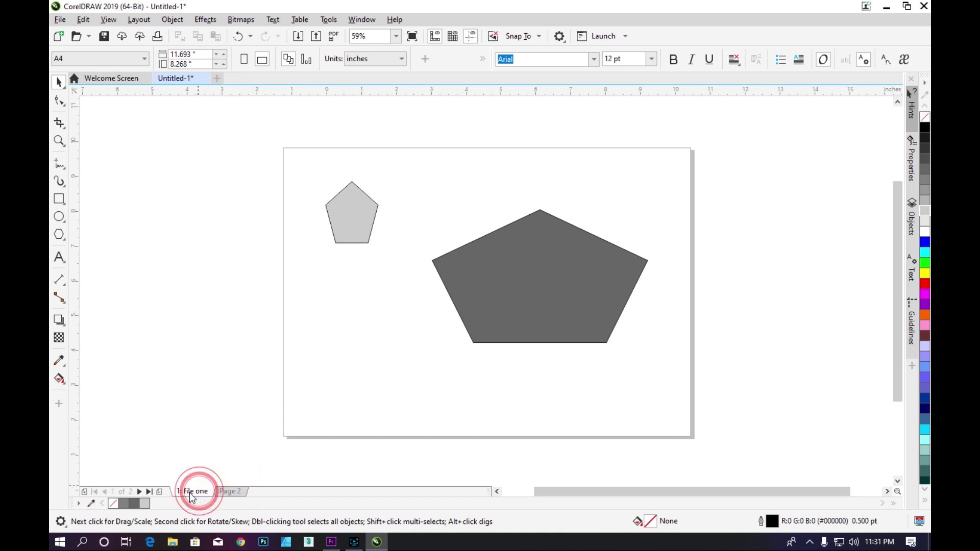
{"action": "left_click", "coordinate": [230, 491]}
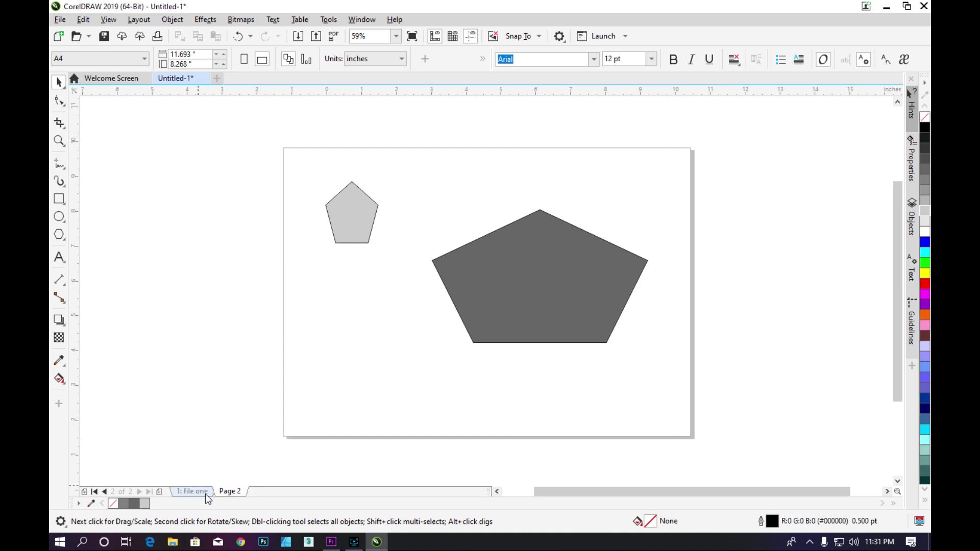
{"action": "left_click", "coordinate": [200, 492]}
{"action": "left_click", "coordinate": [228, 492]}
{"action": "left_click", "coordinate": [200, 492]}
{"action": "left_click", "coordinate": [230, 491]}
{"action": "left_click", "coordinate": [194, 492]}
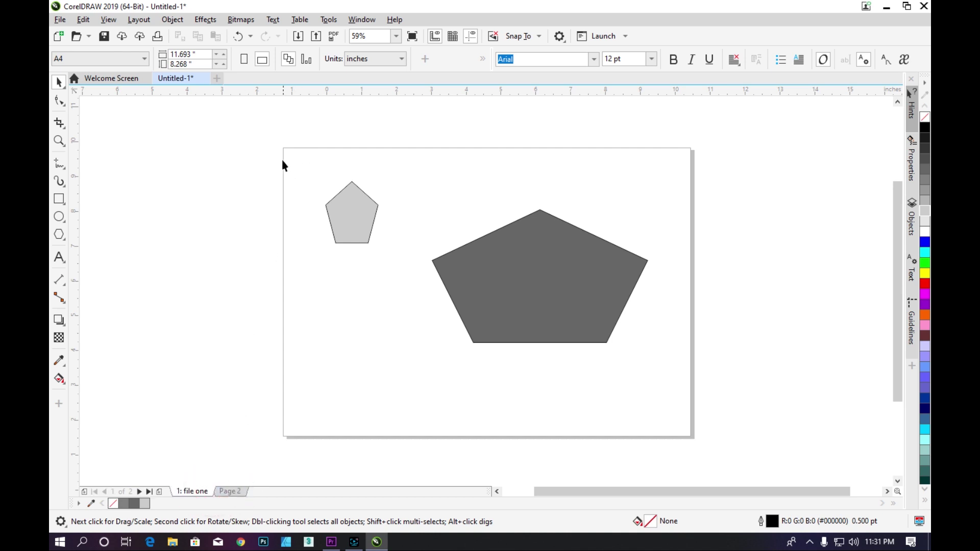
Step: Delete both pentagons from "file one", check Page 2 for comparison and return to "file one"
{"action": "left_click_drag", "start_coordinate": [282, 160], "coordinate": [680, 400]}
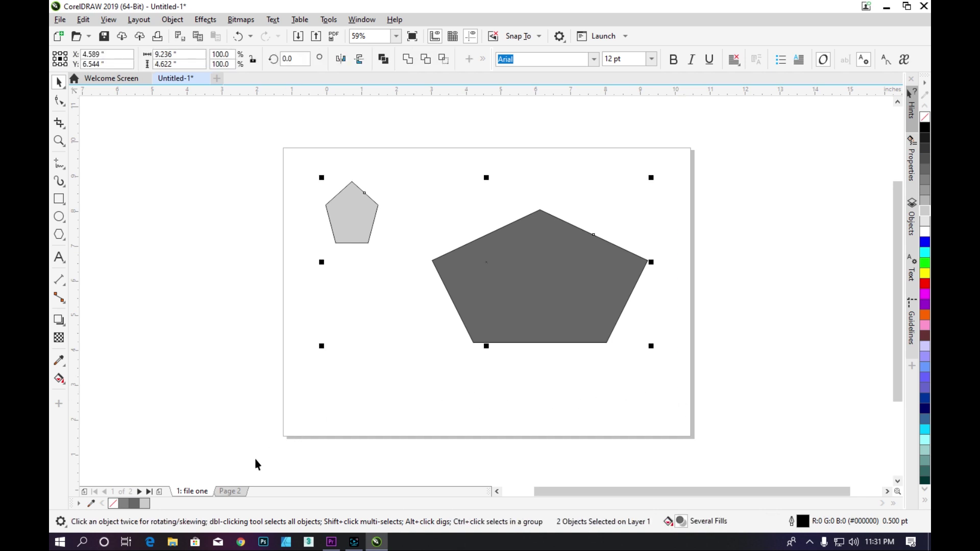
{"action": "key", "text": "Delete"}
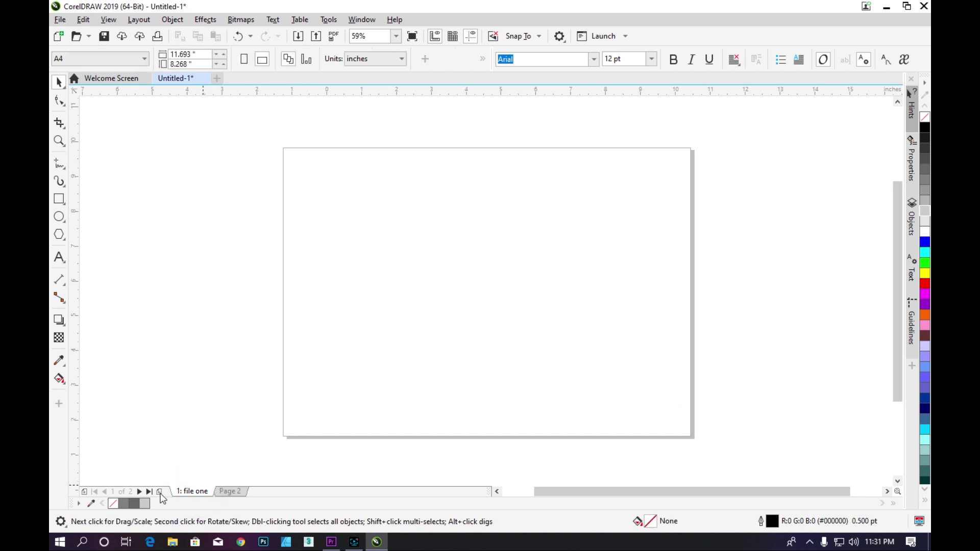
{"action": "left_click", "coordinate": [139, 492]}
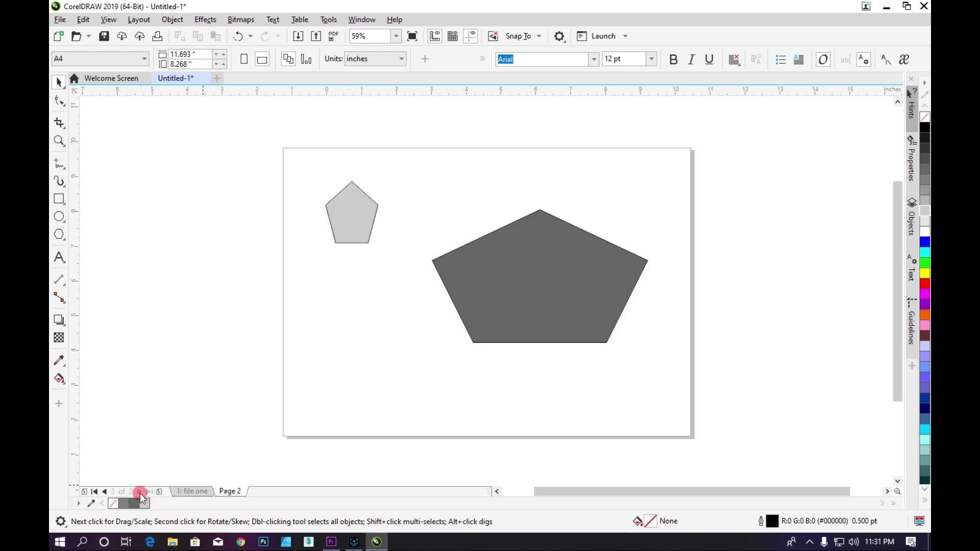
{"action": "left_click", "coordinate": [106, 492]}
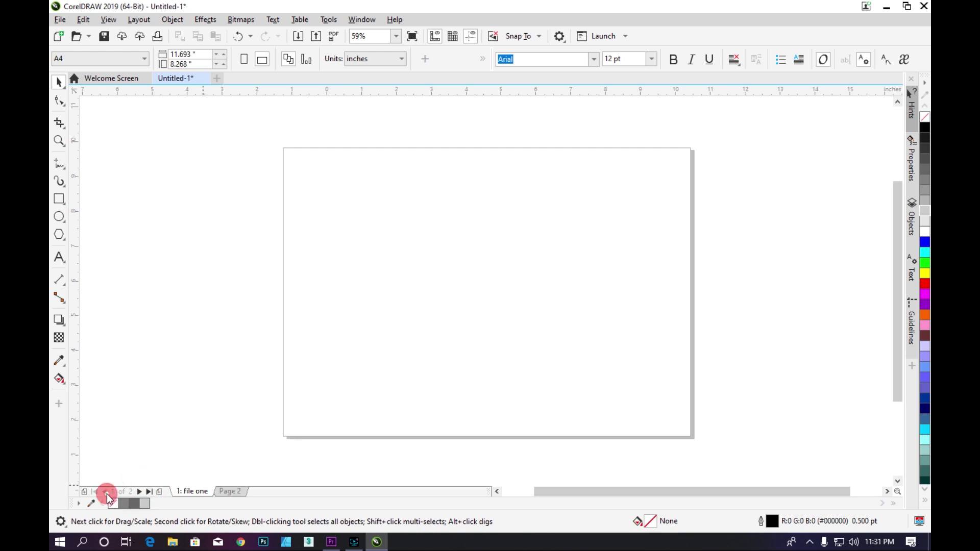
Step: Insert three new pages after "file one"
{"action": "left_click", "coordinate": [158, 492]}
{"action": "left_click", "coordinate": [158, 492]}
{"action": "left_click", "coordinate": [158, 492]}
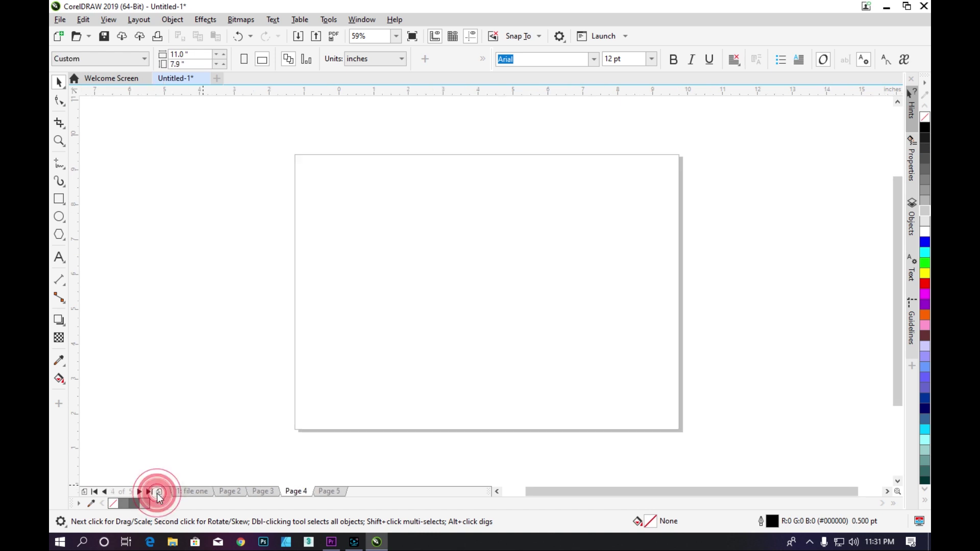
Step: Step forward and backward through the pages, go to the last page, and return to the first page
{"action": "left_click", "coordinate": [139, 491]}
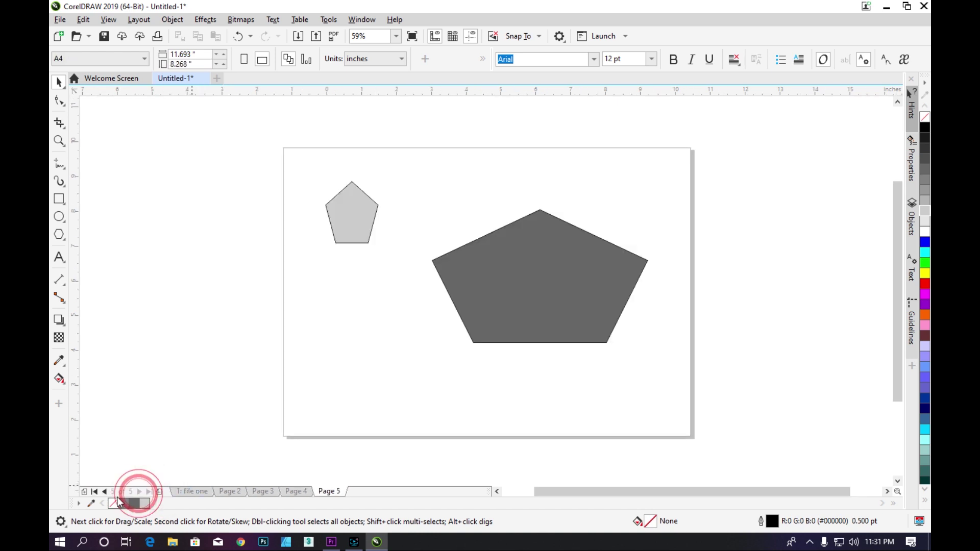
{"action": "left_click", "coordinate": [104, 491]}
{"action": "left_click", "coordinate": [105, 492]}
{"action": "left_click", "coordinate": [105, 491]}
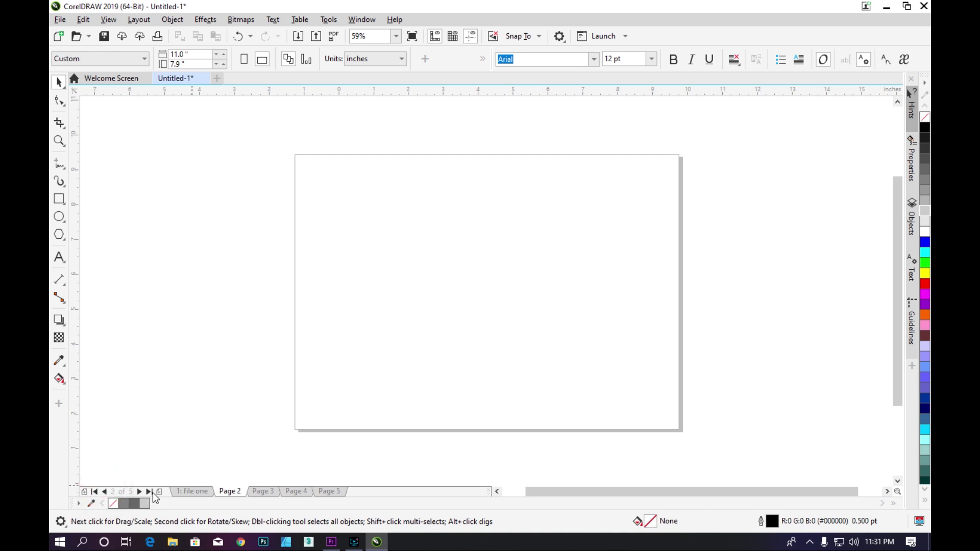
{"action": "left_click", "coordinate": [149, 491]}
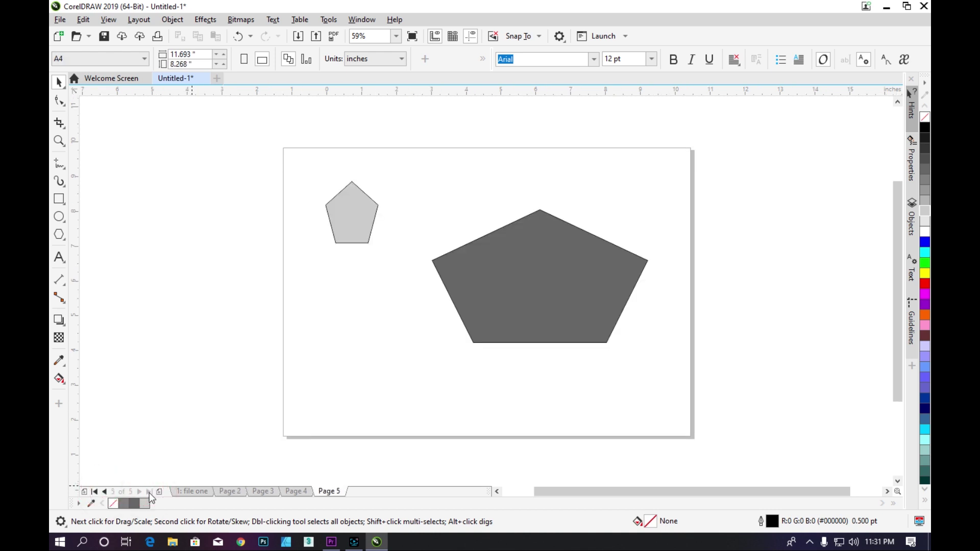
{"action": "left_click", "coordinate": [94, 492]}
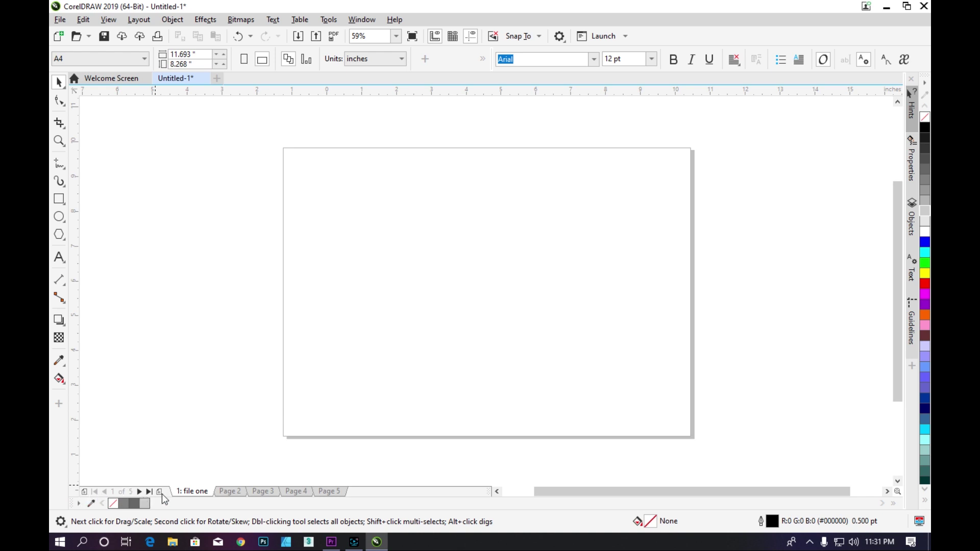
Step: Insert three new pages before "file one" and two more after Page 1
{"action": "left_click", "coordinate": [85, 492]}
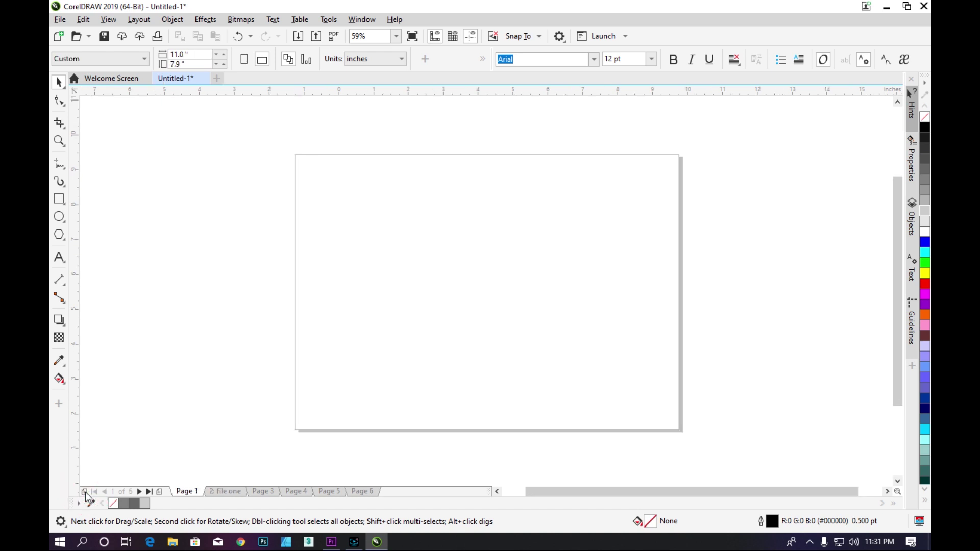
{"action": "left_click", "coordinate": [85, 492]}
{"action": "left_click", "coordinate": [85, 493]}
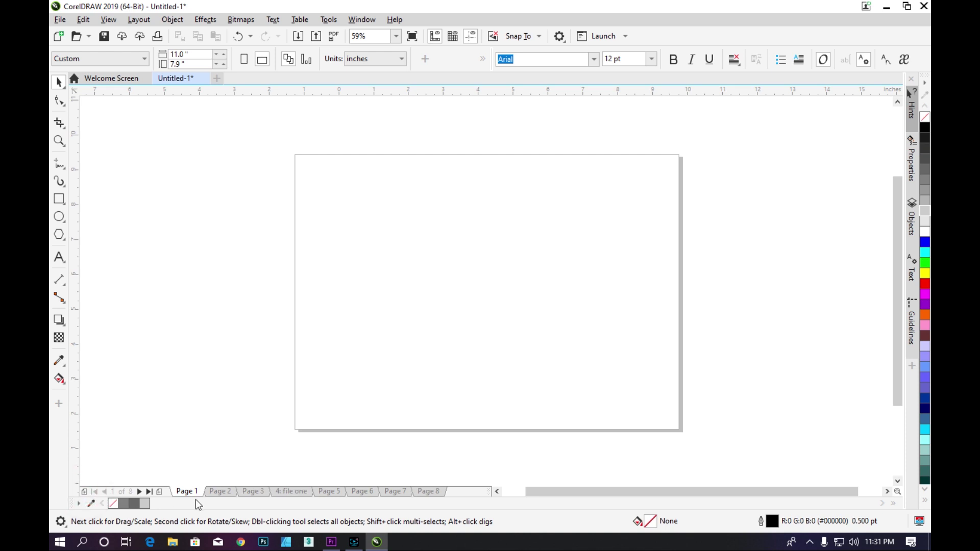
{"action": "left_click", "coordinate": [160, 492]}
{"action": "left_click", "coordinate": [159, 492]}
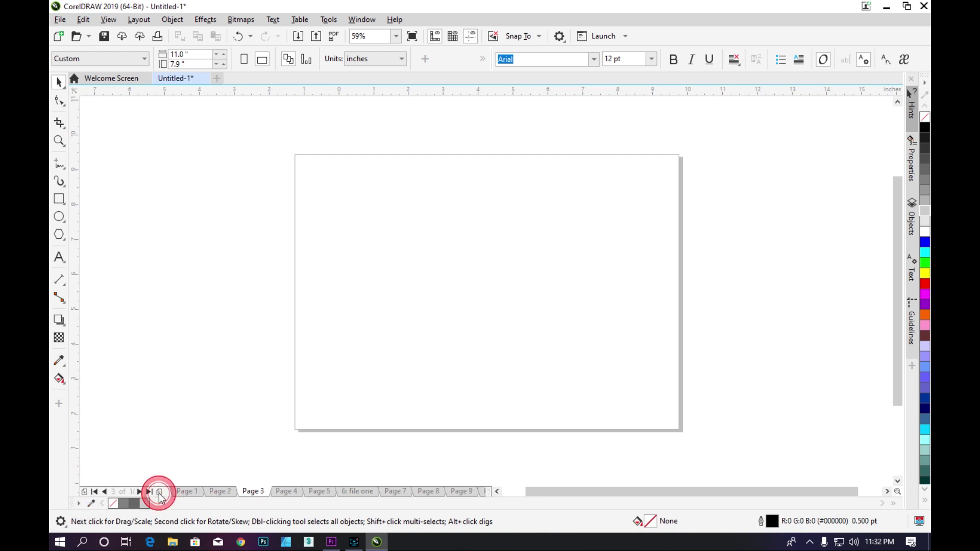
Step: Delete the three pages at the end of the document, leaving Page 7 as the last one
{"action": "right_click", "coordinate": [476, 489]}
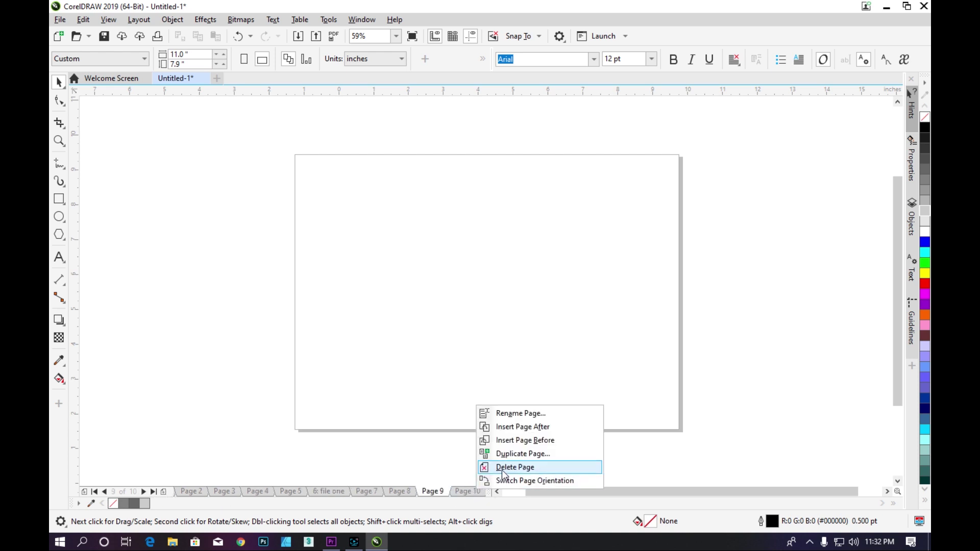
{"action": "left_click", "coordinate": [502, 469]}
{"action": "right_click", "coordinate": [432, 493]}
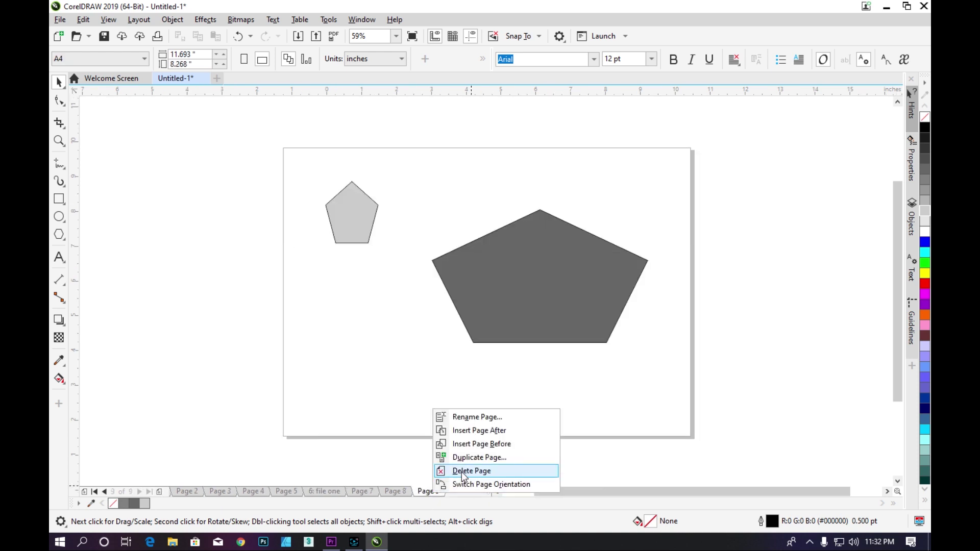
{"action": "left_click", "coordinate": [461, 471]}
{"action": "right_click", "coordinate": [425, 493]}
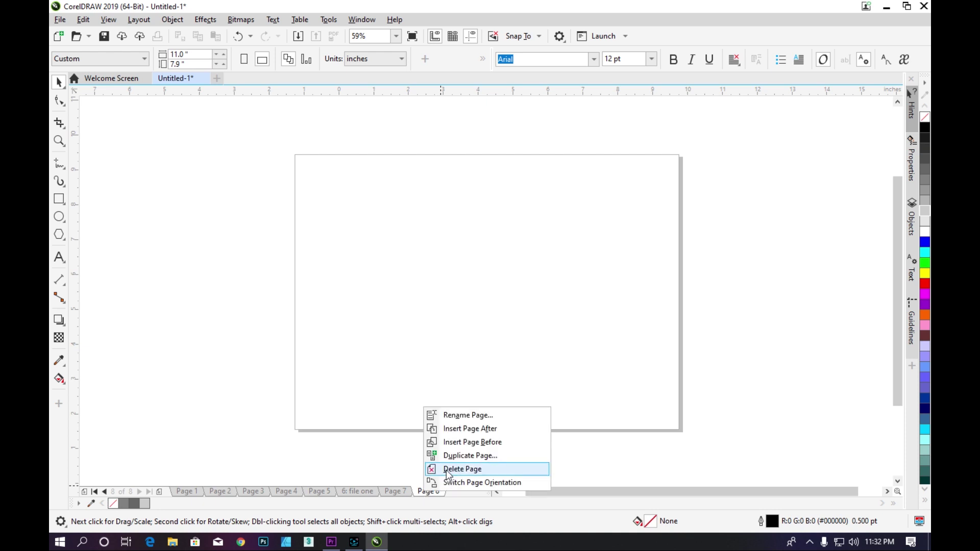
{"action": "left_click", "coordinate": [446, 470]}
Step: Switch Page 7 to portrait orientation
{"action": "right_click", "coordinate": [391, 490]}
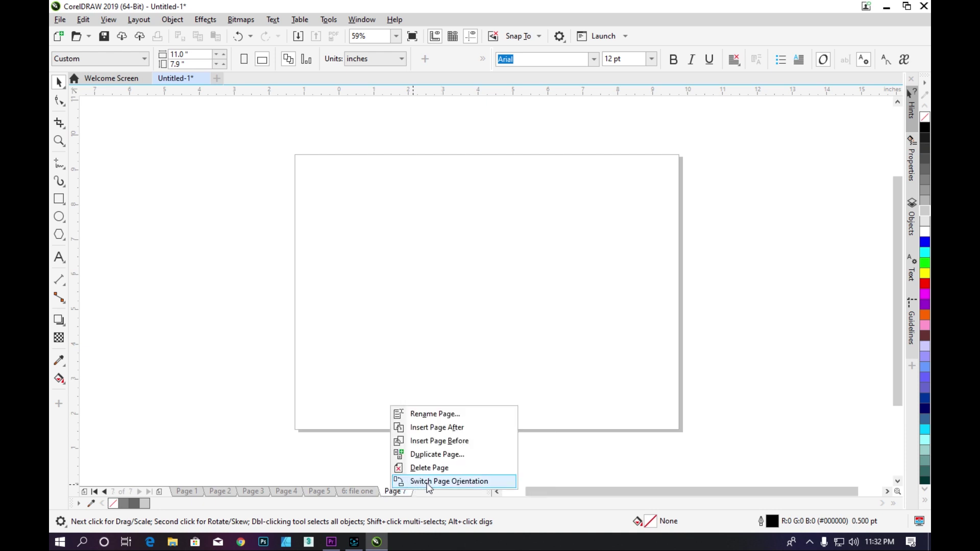
{"action": "left_click", "coordinate": [429, 482]}
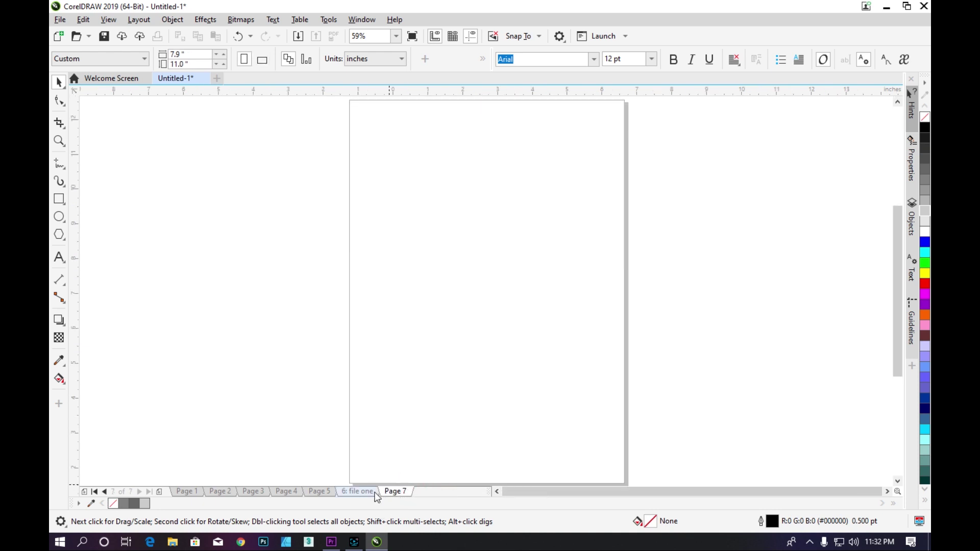
Step: Apply the page size to the current page only and set Page 1 to 10 by 7 inches
{"action": "left_click", "coordinate": [305, 58]}
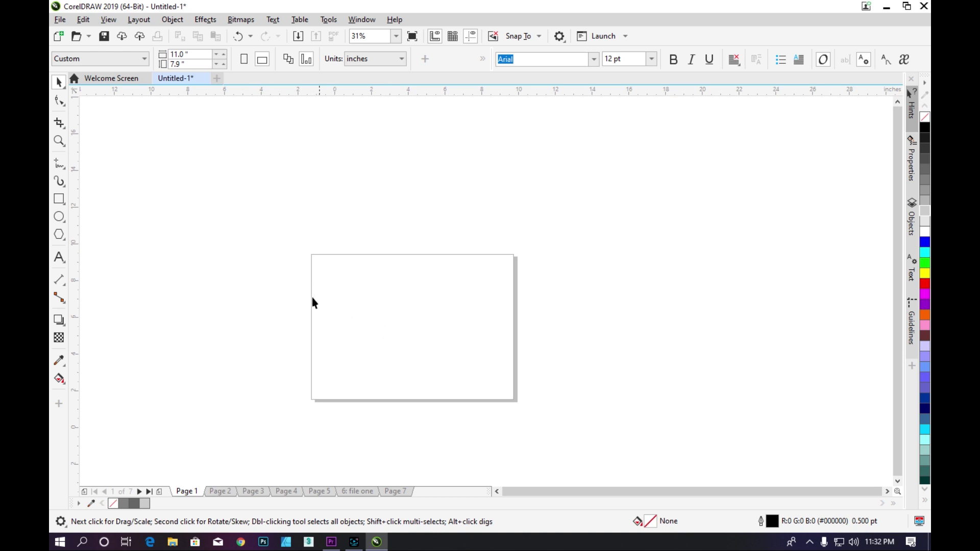
{"action": "left_click", "coordinate": [190, 54]}
{"action": "type", "text": "10"}
{"action": "key", "text": "Tab"}
{"action": "type", "text": "7"}
{"action": "key", "text": "Return"}
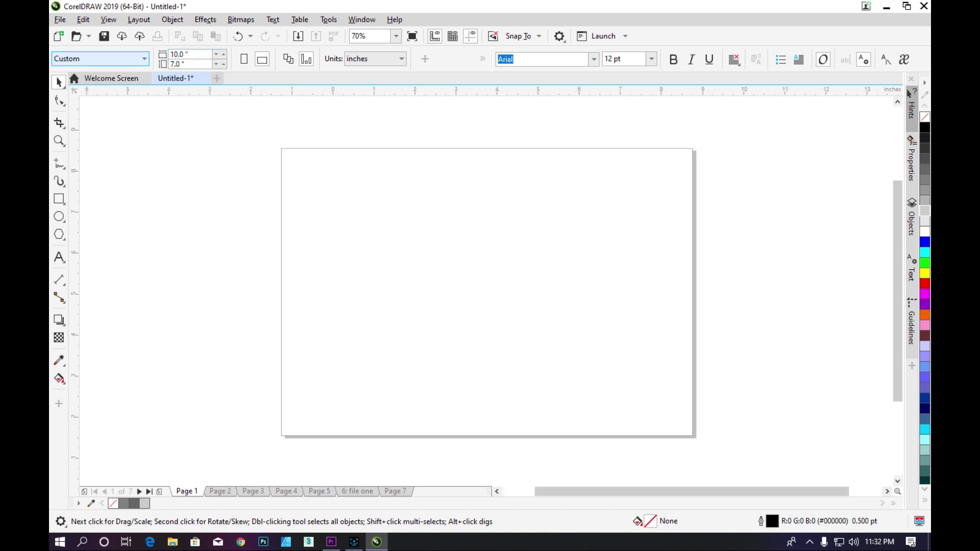
Step: Insert two new pages after the resized Page 1
{"action": "scroll", "coordinate": [358, 228], "scroll_direction": "down", "scroll_amount": 2}
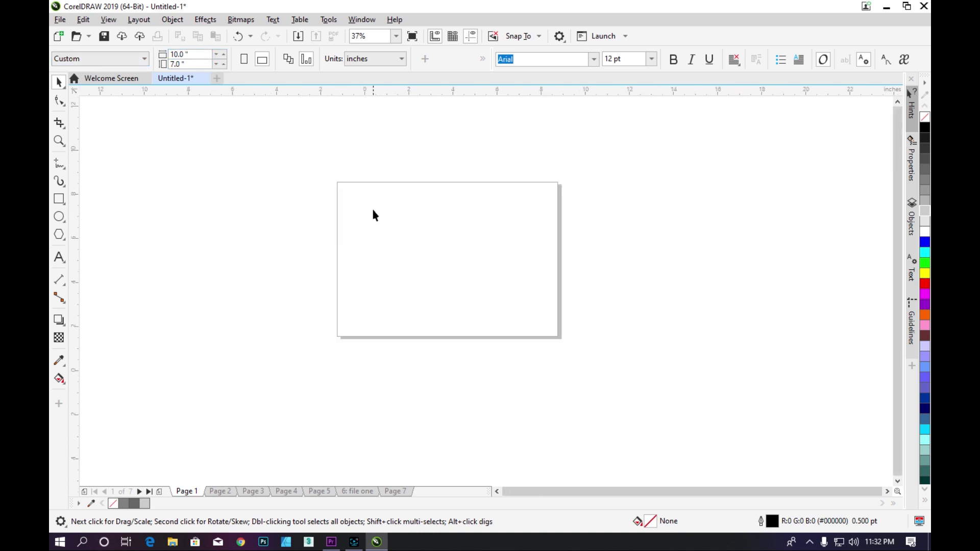
{"action": "left_click", "coordinate": [160, 492]}
{"action": "left_click", "coordinate": [159, 492]}
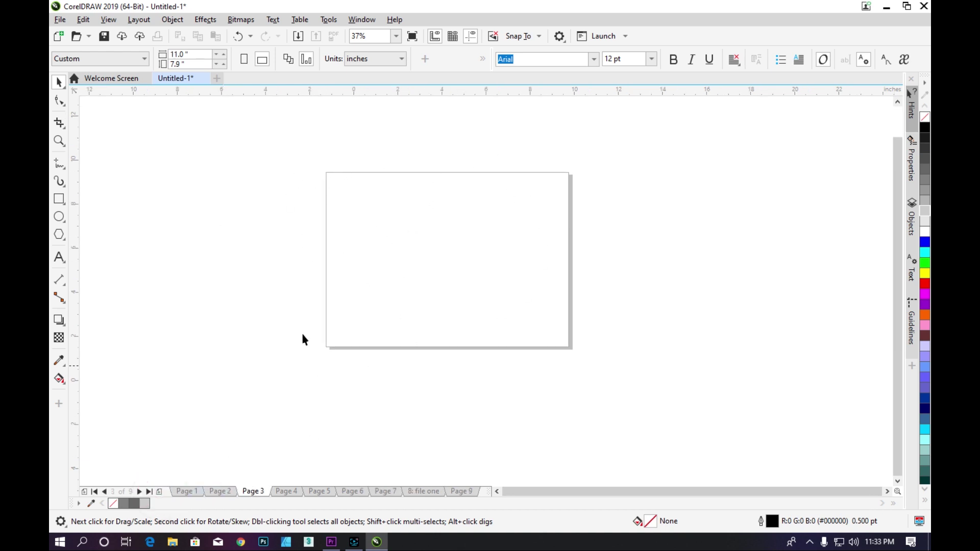
Step: Go through the other pages up to Page 9 and compare their size with that of Page 1
{"action": "left_click", "coordinate": [290, 492]}
{"action": "left_click", "coordinate": [312, 492]}
{"action": "left_click", "coordinate": [344, 492]}
{"action": "left_click", "coordinate": [383, 492]}
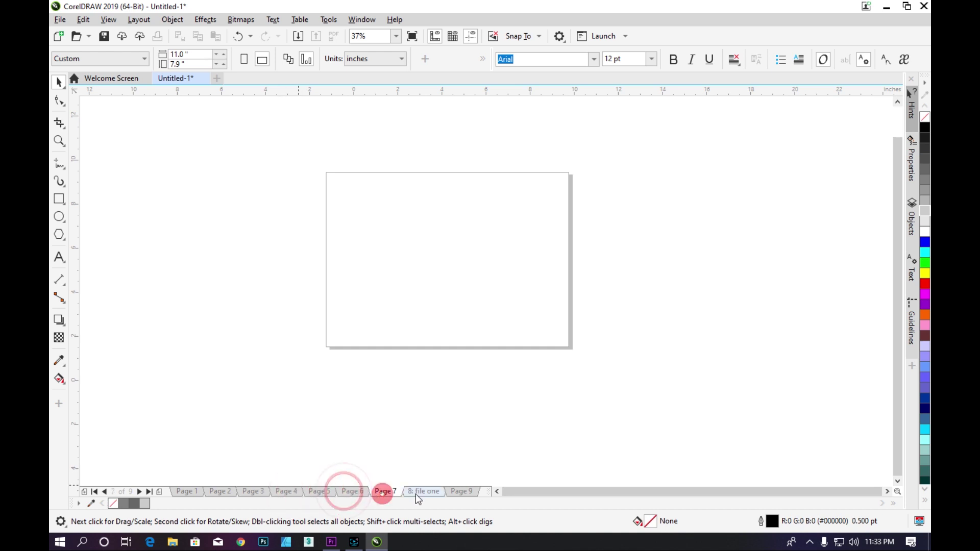
{"action": "left_click", "coordinate": [416, 493]}
{"action": "left_click", "coordinate": [461, 491]}
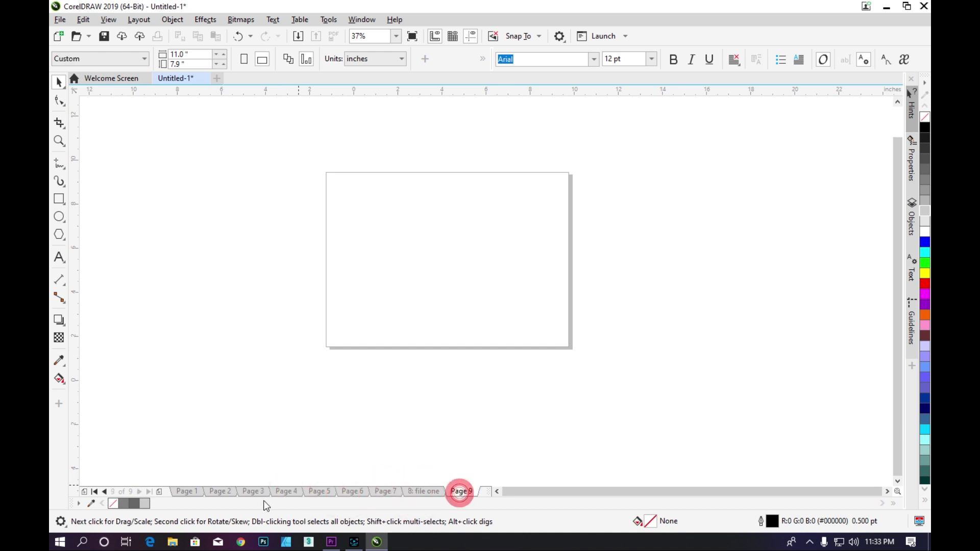
{"action": "left_click", "coordinate": [188, 492]}
{"action": "left_click", "coordinate": [219, 492]}
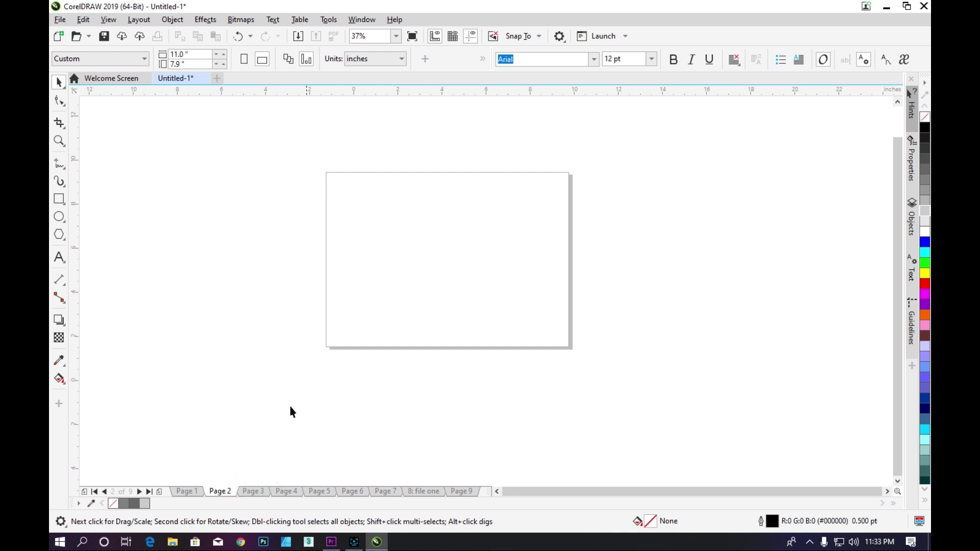
{"action": "left_click", "coordinate": [187, 491]}
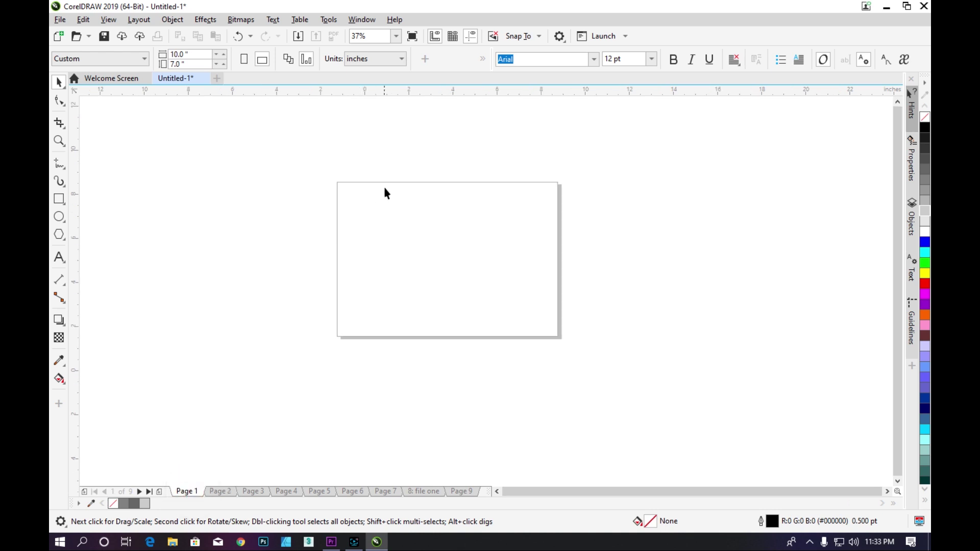
{"action": "scroll", "coordinate": [432, 215], "scroll_direction": "up", "scroll_amount": 2}
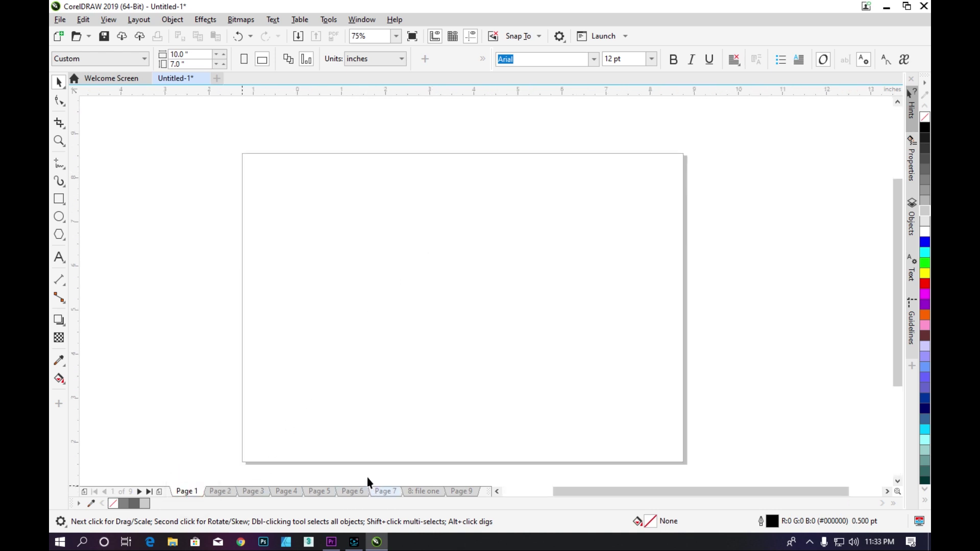
{"action": "scroll", "coordinate": [308, 318], "scroll_direction": "down", "scroll_amount": 2}
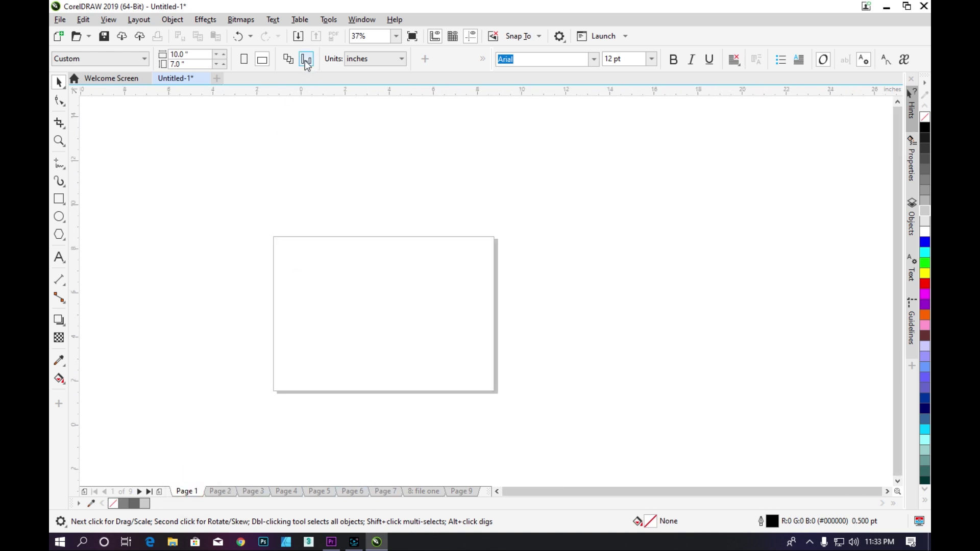
Step: Select Page 1's width value and choose the option that applies page size to the current page only
{"action": "left_click", "coordinate": [194, 59]}
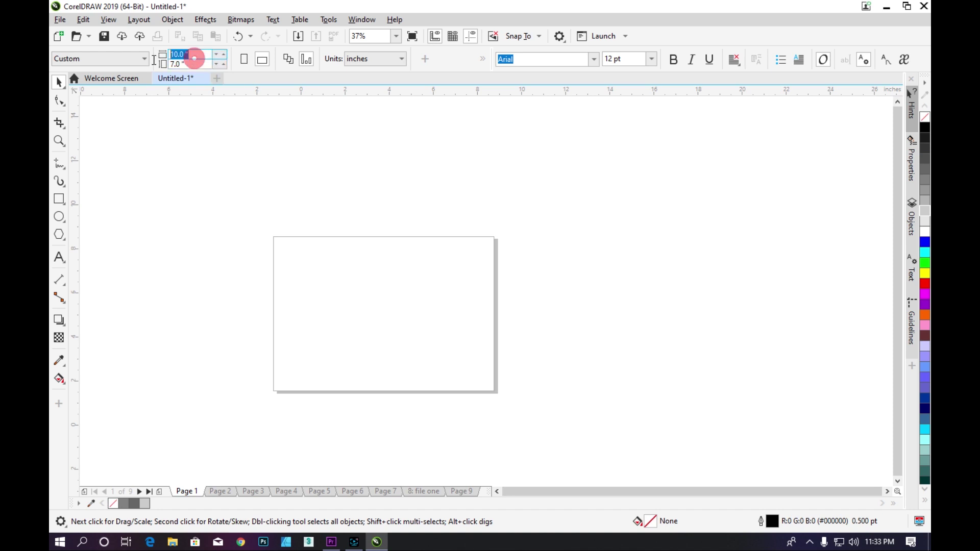
{"action": "left_click", "coordinate": [308, 59]}
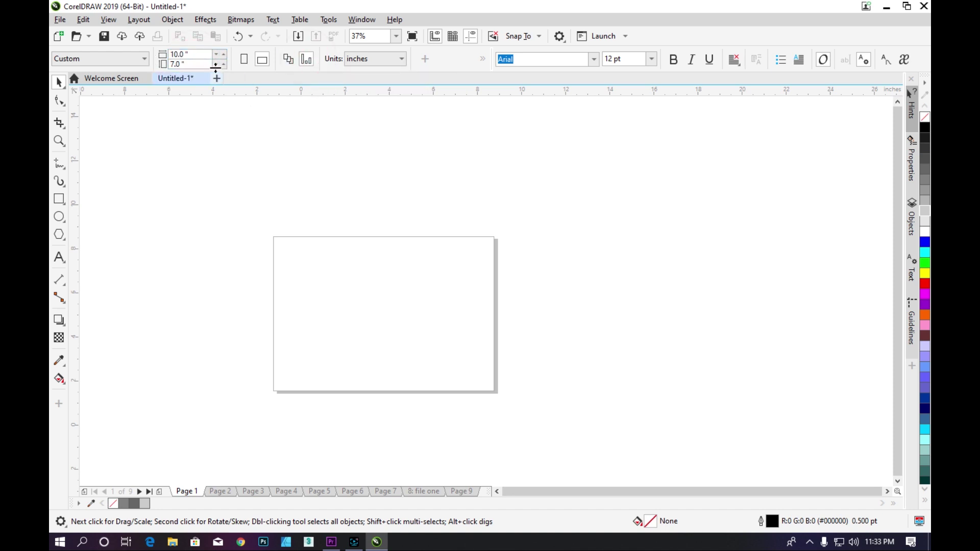
Step: Set the width of Page 1 to 8 inches
{"action": "left_click", "coordinate": [193, 54]}
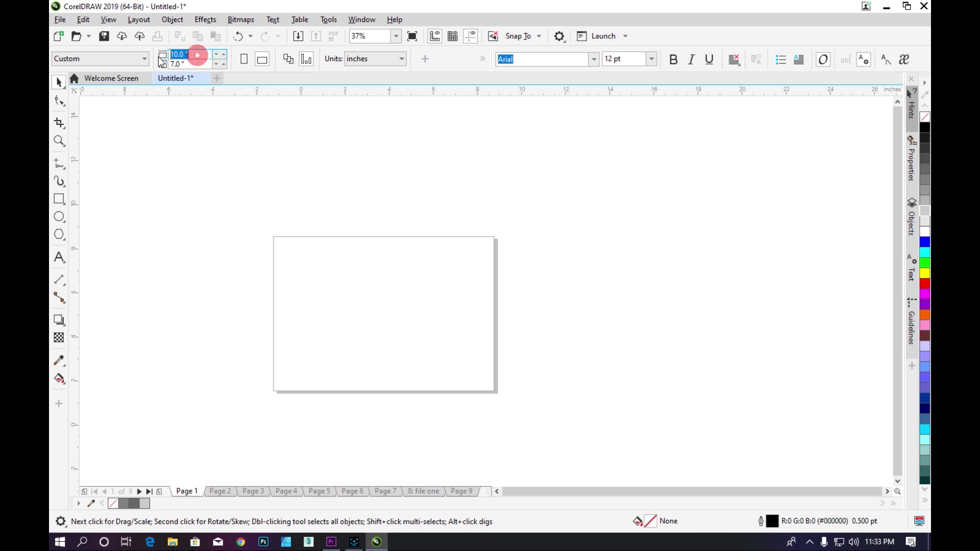
{"action": "type", "text": "8"}
{"action": "key", "text": "Return"}
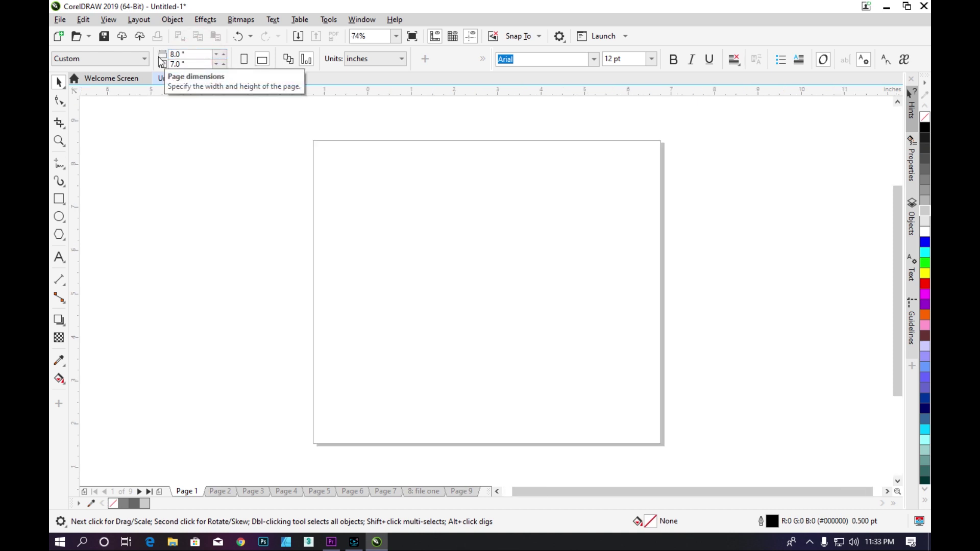
Step: Go through the other pages up to Page 7 and compare their size with that of Page 1
{"action": "left_click", "coordinate": [258, 492]}
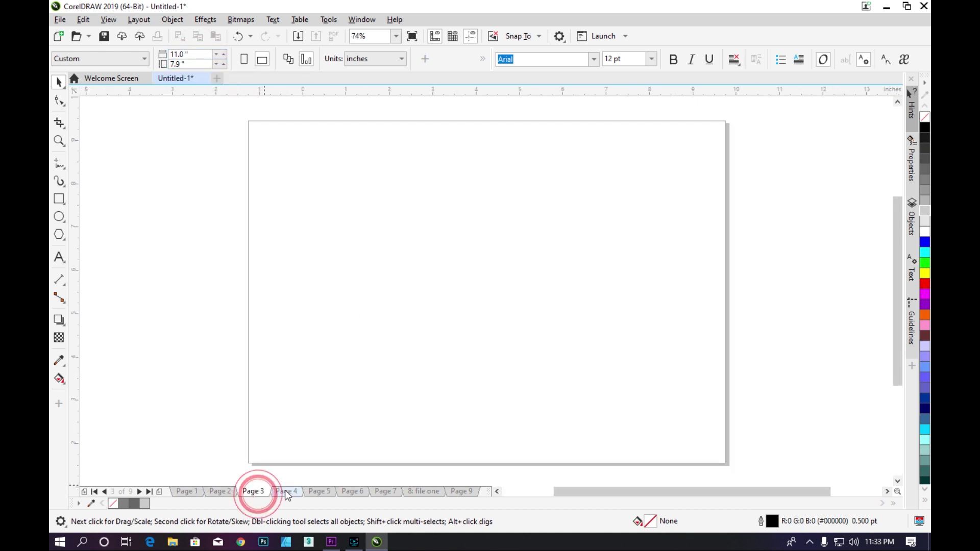
{"action": "left_click", "coordinate": [285, 492]}
{"action": "left_click", "coordinate": [314, 492]}
{"action": "left_click", "coordinate": [340, 493]}
{"action": "left_click", "coordinate": [381, 493]}
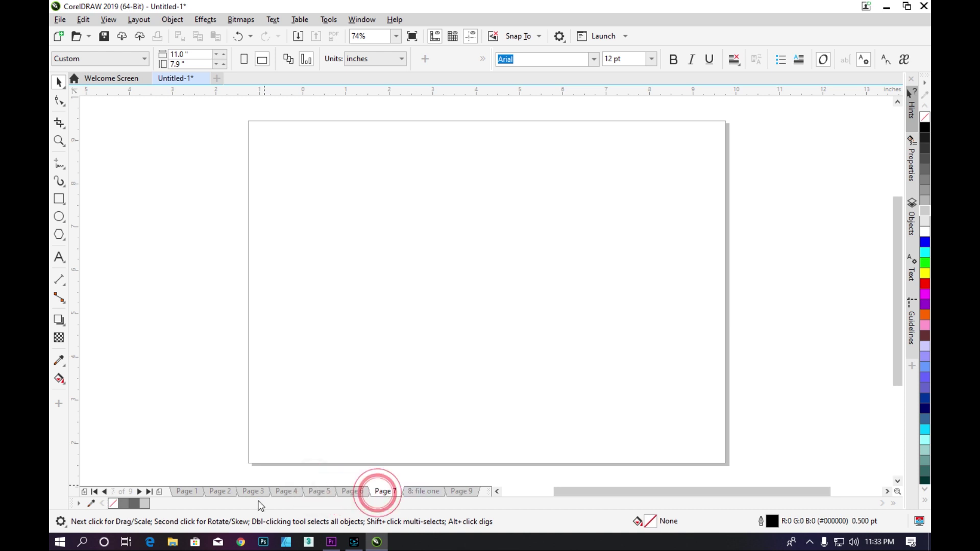
{"action": "left_click", "coordinate": [185, 492]}
{"action": "left_click", "coordinate": [217, 491]}
{"action": "left_click", "coordinate": [191, 493]}
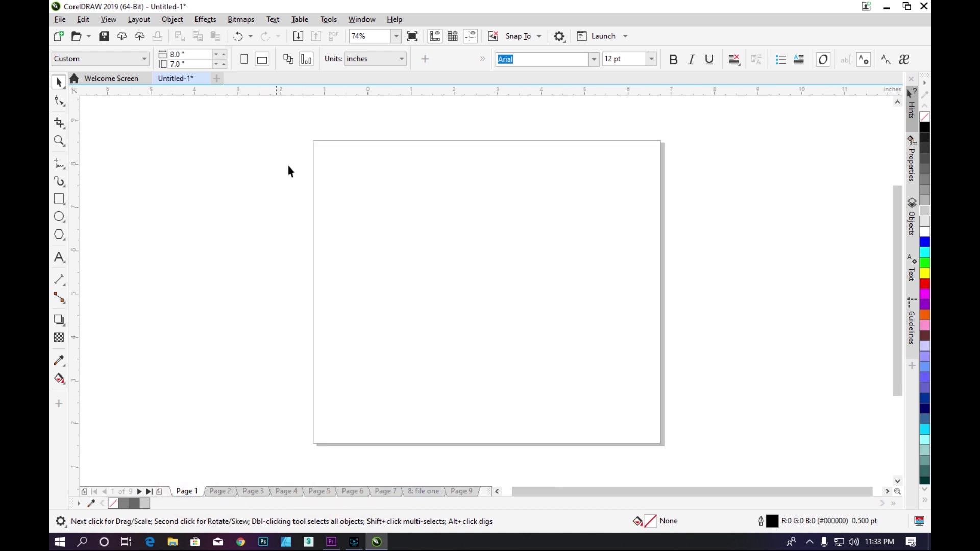
{"action": "left_click", "coordinate": [250, 493]}
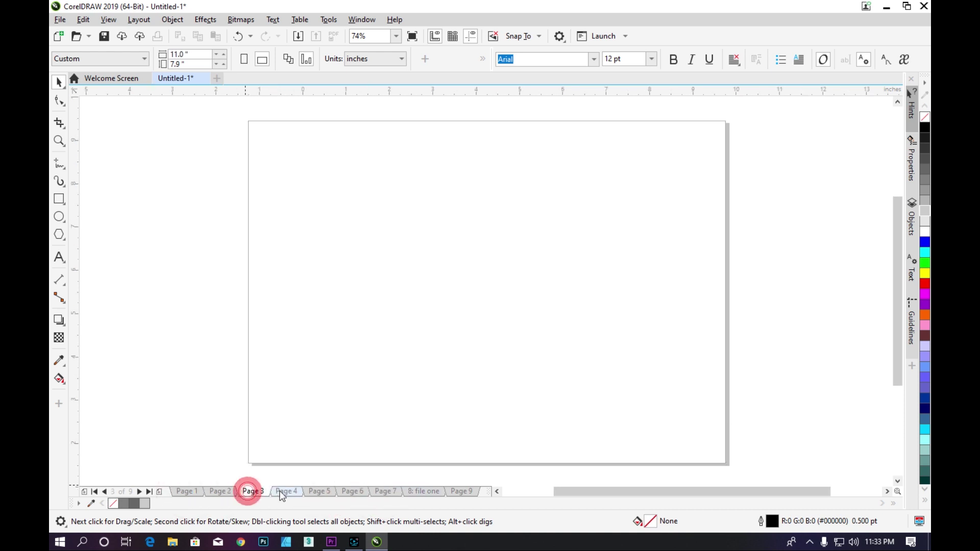
{"action": "left_click", "coordinate": [281, 491]}
Step: Set the width of Page 2 to 7 inches and compare it with Page 1 and Page 5
{"action": "left_click", "coordinate": [227, 494]}
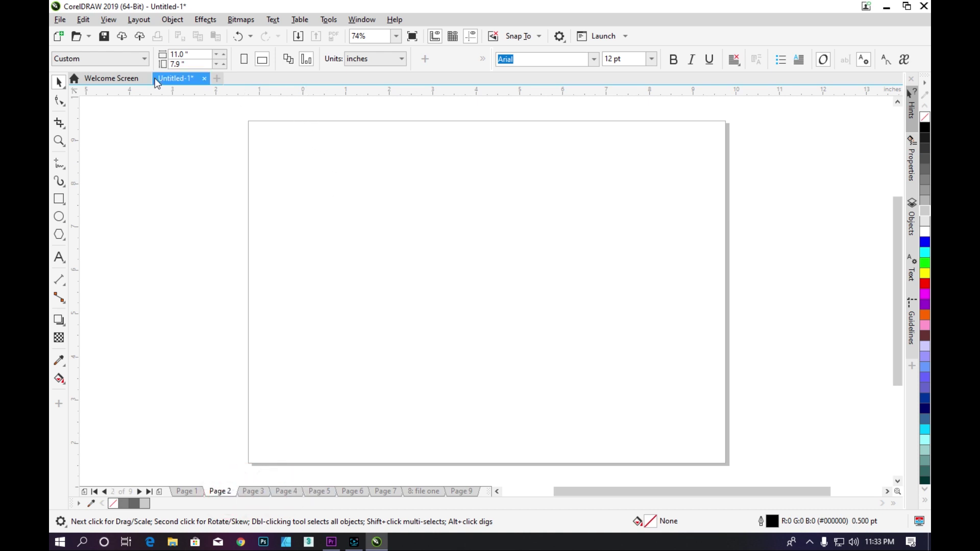
{"action": "left_click", "coordinate": [190, 55]}
{"action": "type", "text": "7"}
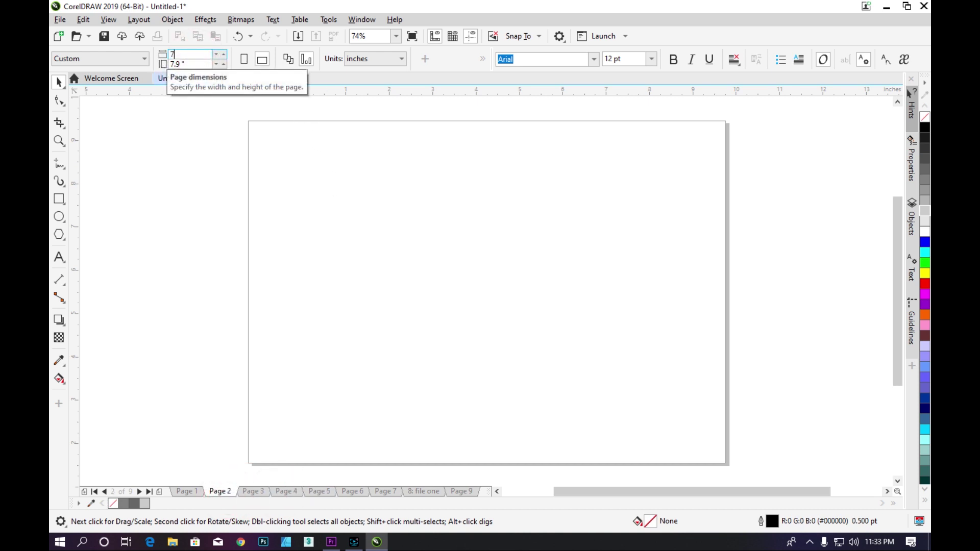
{"action": "key", "text": "Return"}
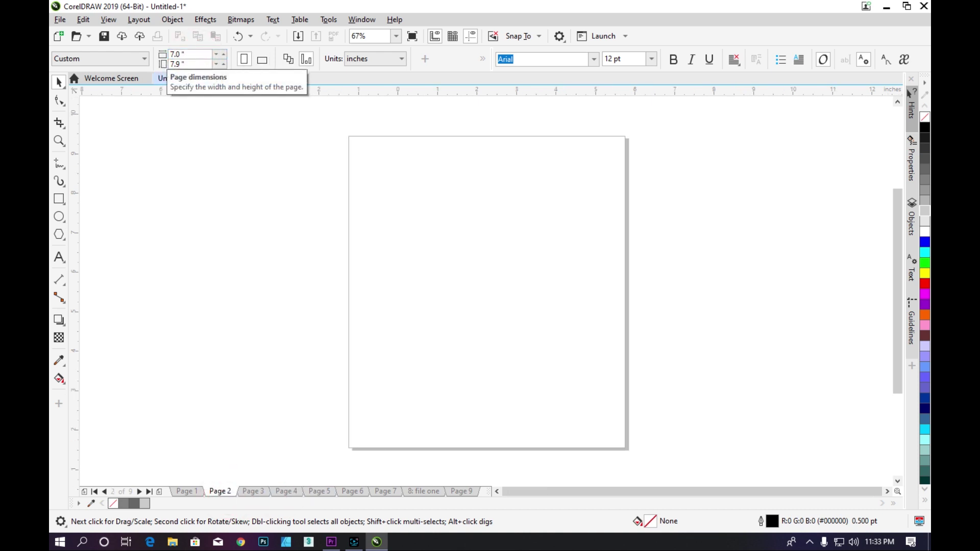
{"action": "left_click", "coordinate": [187, 492]}
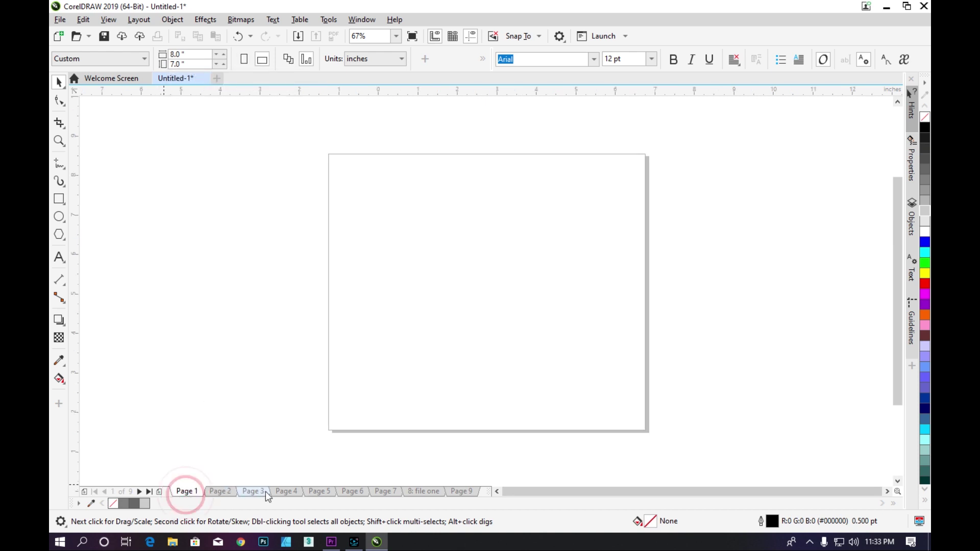
{"action": "left_click", "coordinate": [311, 491]}
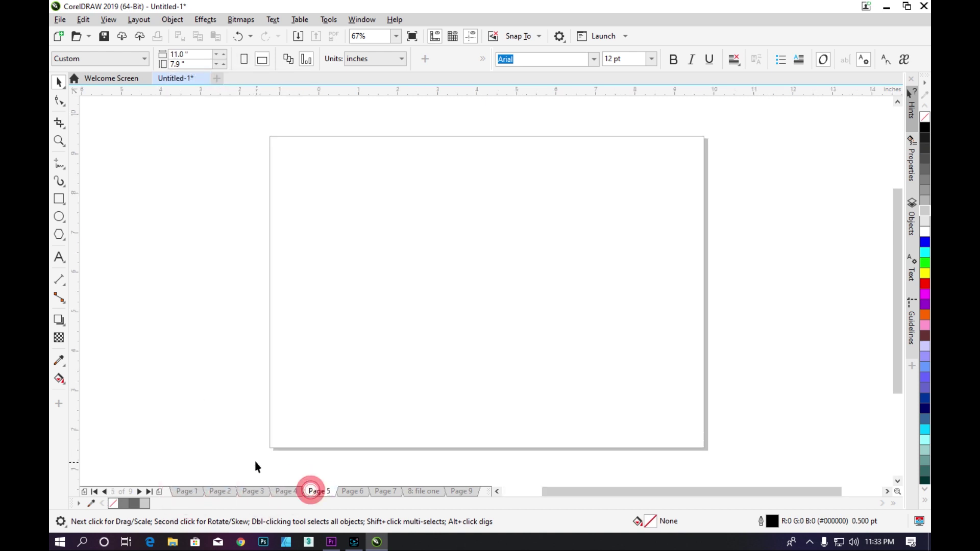
Step: Delete Page 9, the page named file one and three more pages, leaving four pages in the document
{"action": "right_click", "coordinate": [472, 495]}
{"action": "left_click", "coordinate": [500, 473]}
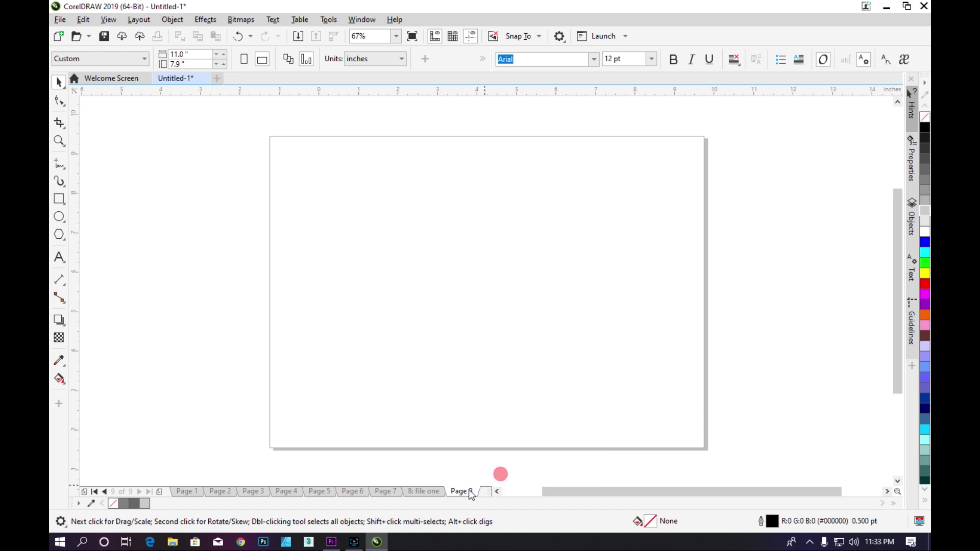
{"action": "right_click", "coordinate": [439, 491]}
{"action": "left_click", "coordinate": [469, 469]}
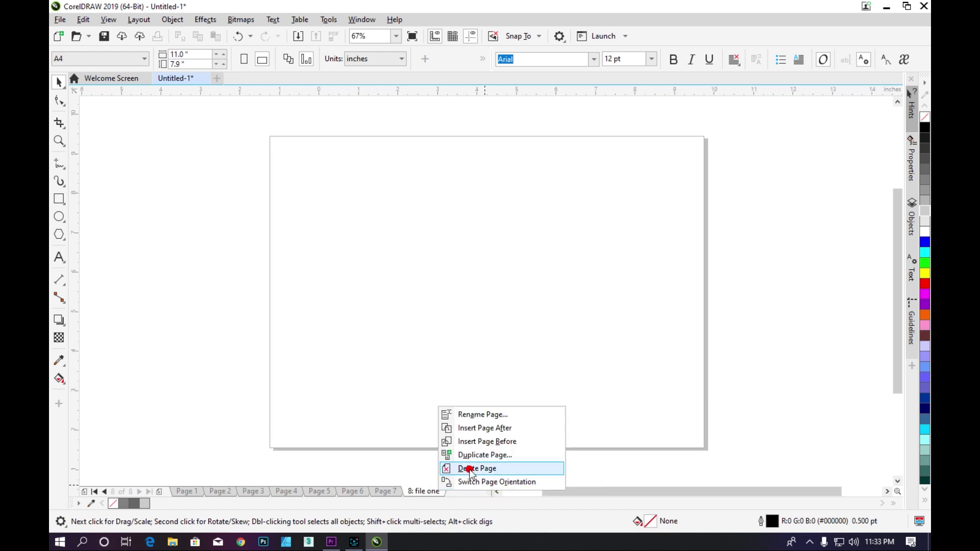
{"action": "right_click", "coordinate": [396, 492]}
{"action": "left_click", "coordinate": [422, 470]}
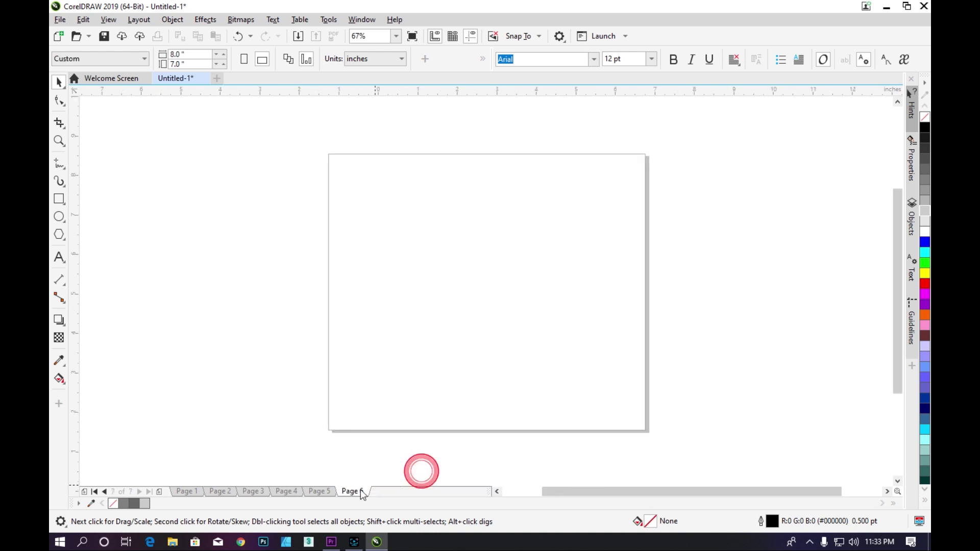
{"action": "right_click", "coordinate": [357, 492]}
{"action": "left_click", "coordinate": [394, 470]}
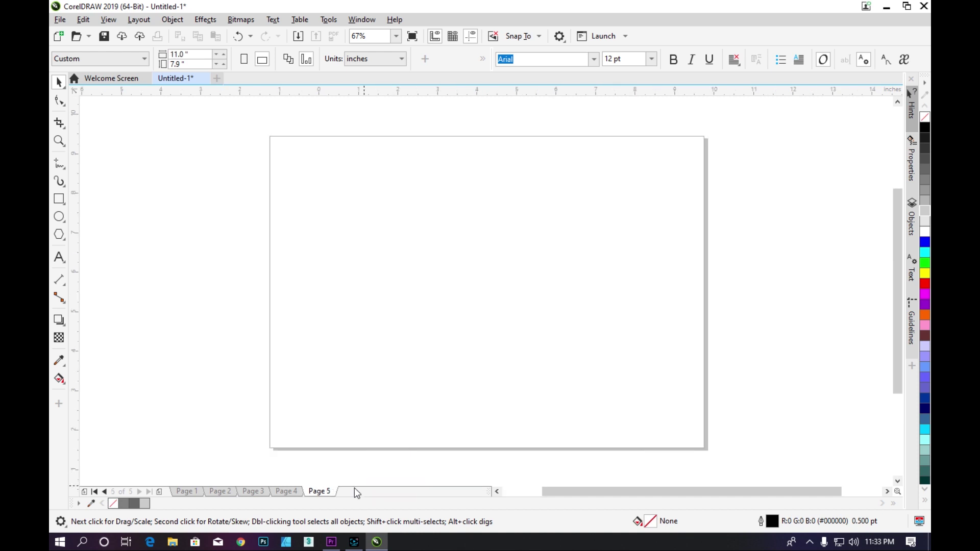
{"action": "right_click", "coordinate": [284, 493]}
{"action": "left_click", "coordinate": [302, 468]}
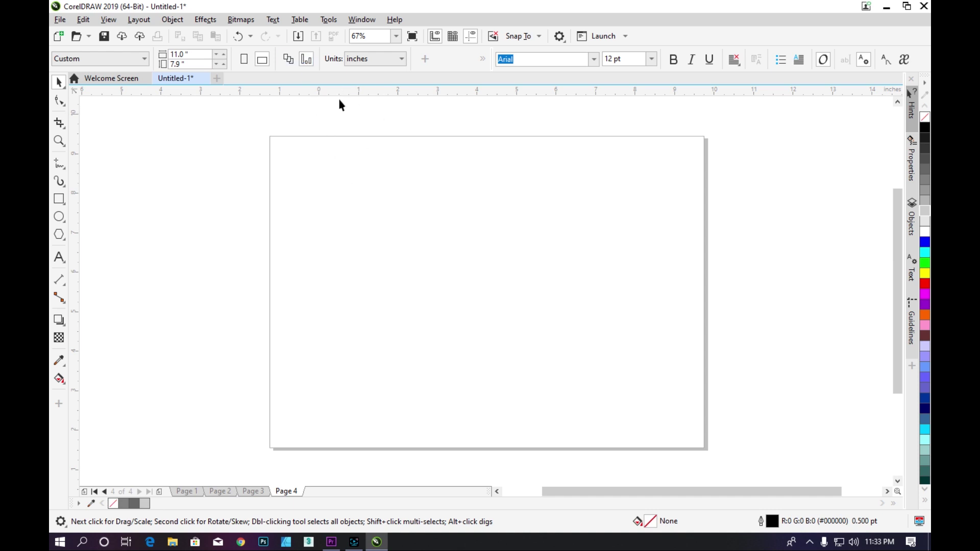
Step: Look through the available measurement units for the document without choosing another one
{"action": "left_click", "coordinate": [365, 64]}
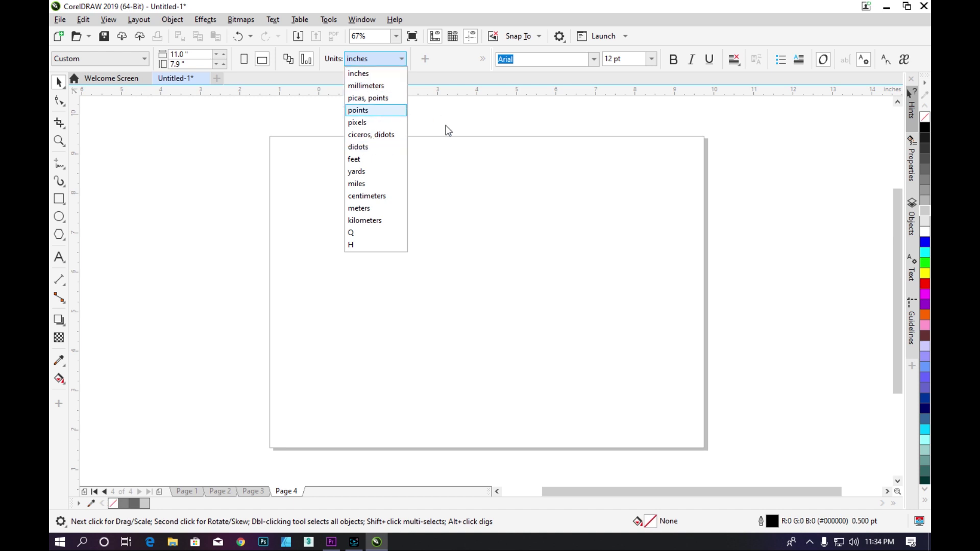
{"action": "left_click", "coordinate": [440, 162]}
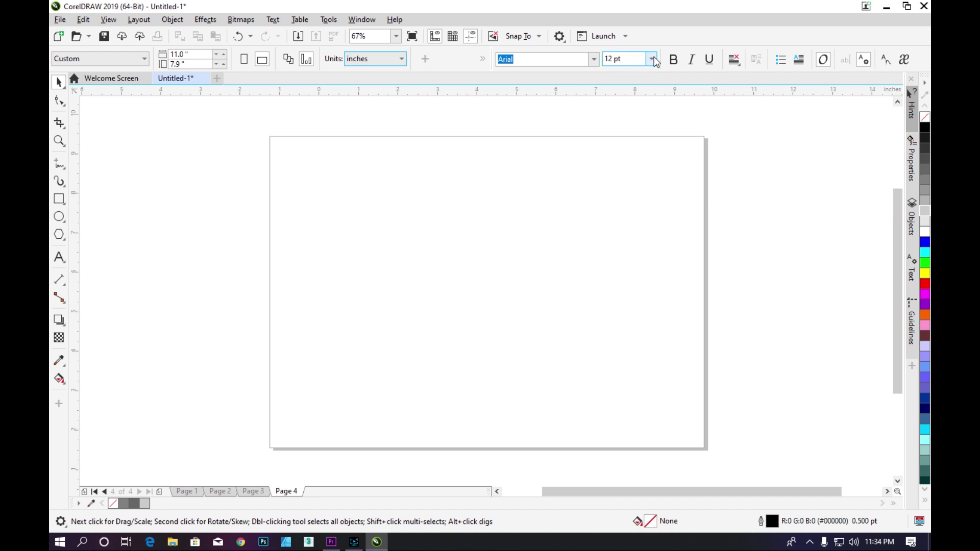
{"action": "scroll", "coordinate": [457, 194], "scroll_direction": "down", "scroll_amount": 2}
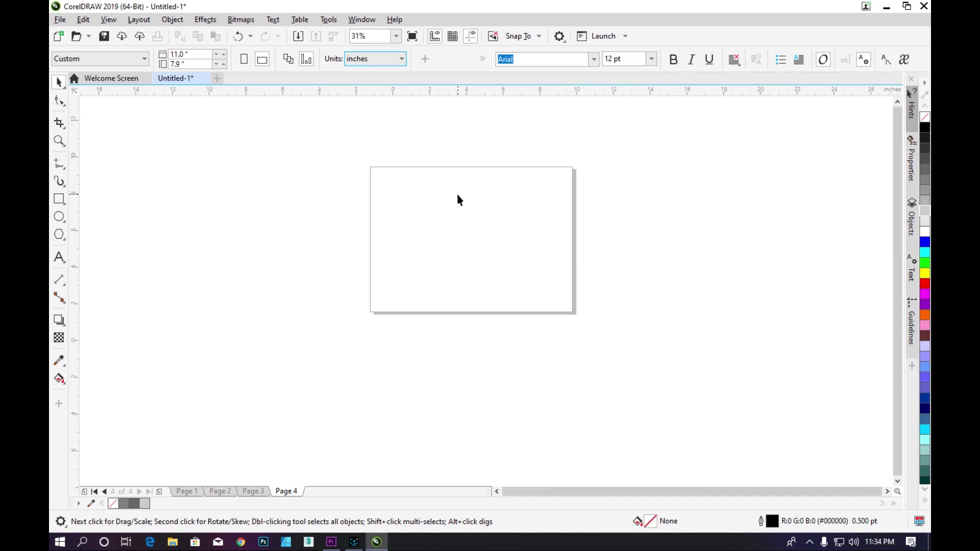
{"action": "scroll", "coordinate": [458, 194], "scroll_direction": "up", "scroll_amount": 2}
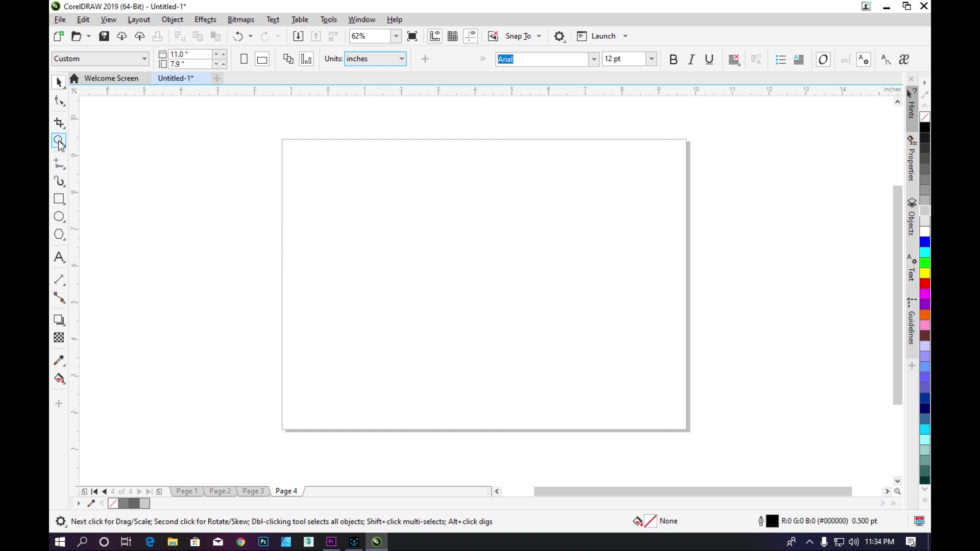
Step: Draw several rectangles of different sizes on Page 4, across its edge and beside it, one about 3.6 by 1.5 inches
{"action": "left_click", "coordinate": [59, 199]}
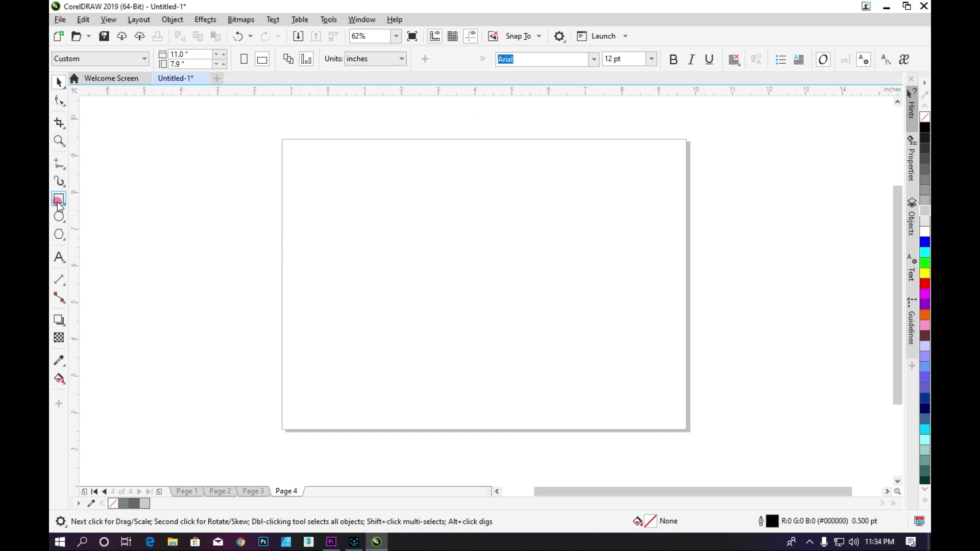
{"action": "left_click_drag", "start_coordinate": [288, 145], "coordinate": [528, 245]}
{"action": "mouse_move", "coordinate": [295, 270]}
{"action": "left_mouse_down"}
{"action": "mouse_move", "coordinate": [352, 310]}
{"action": "mouse_move", "coordinate": [429, 327]}
{"action": "left_mouse_up"}
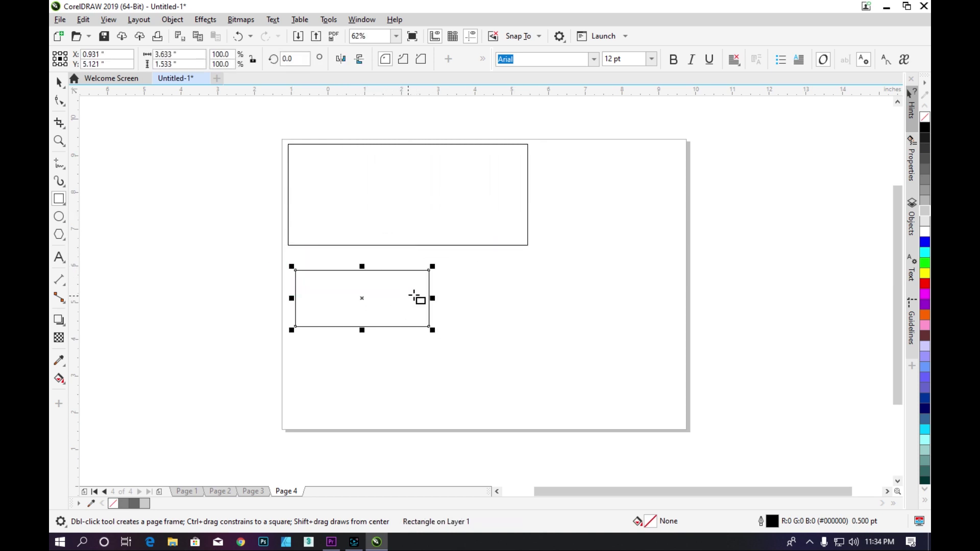
{"action": "mouse_move", "coordinate": [483, 266]}
{"action": "left_mouse_down"}
{"action": "mouse_move", "coordinate": [563, 293]}
{"action": "mouse_move", "coordinate": [563, 305]}
{"action": "left_mouse_up"}
{"action": "mouse_move", "coordinate": [523, 249]}
{"action": "left_mouse_down"}
{"action": "mouse_move", "coordinate": [617, 326]}
{"action": "mouse_move", "coordinate": [615, 338]}
{"action": "left_mouse_up"}
{"action": "left_click_drag", "start_coordinate": [419, 310], "coordinate": [479, 356]}
{"action": "mouse_move", "coordinate": [260, 295]}
{"action": "left_mouse_down"}
{"action": "mouse_move", "coordinate": [330, 397]}
{"action": "mouse_move", "coordinate": [372, 327]}
{"action": "mouse_move", "coordinate": [367, 398]}
{"action": "left_mouse_up"}
{"action": "mouse_move", "coordinate": [172, 159]}
{"action": "left_mouse_down"}
{"action": "mouse_move", "coordinate": [204, 204]}
{"action": "mouse_move", "coordinate": [228, 211]}
{"action": "mouse_move", "coordinate": [247, 289]}
{"action": "left_mouse_up"}
Step: Draw more rectangles across and beyond the page's right edge, including squares about 2 and 4.3 inches and one about 4.3 by 2.7 inches
{"action": "scroll", "coordinate": [249, 226], "scroll_direction": "down", "scroll_amount": 2}
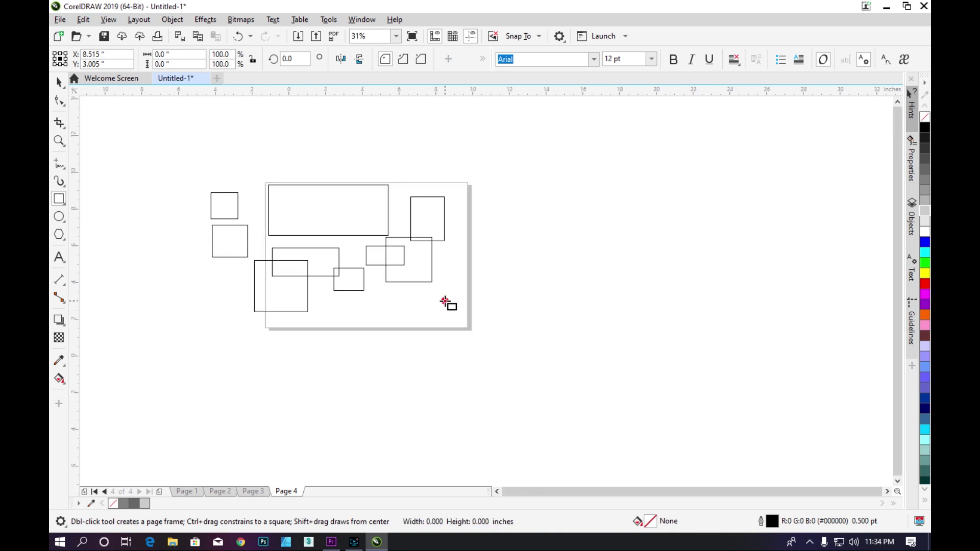
{"action": "mouse_move", "coordinate": [445, 301]}
{"action": "left_mouse_down"}
{"action": "mouse_move", "coordinate": [494, 366]}
{"action": "mouse_move", "coordinate": [482, 335]}
{"action": "mouse_move", "coordinate": [512, 369]}
{"action": "left_mouse_up"}
{"action": "left_click_drag", "start_coordinate": [498, 211], "coordinate": [535, 247]}
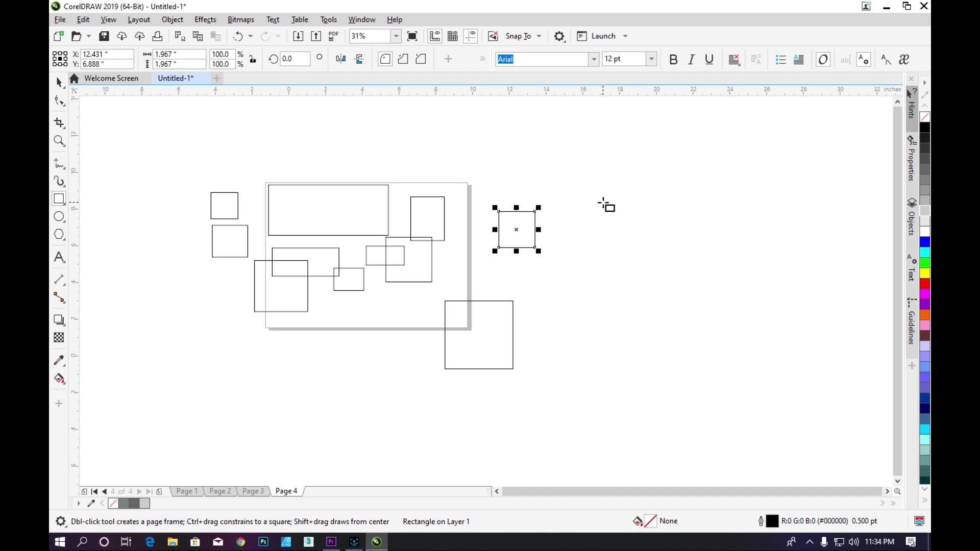
{"action": "left_click", "coordinate": [599, 159]}
{"action": "left_click_drag", "start_coordinate": [599, 159], "coordinate": [630, 196]}
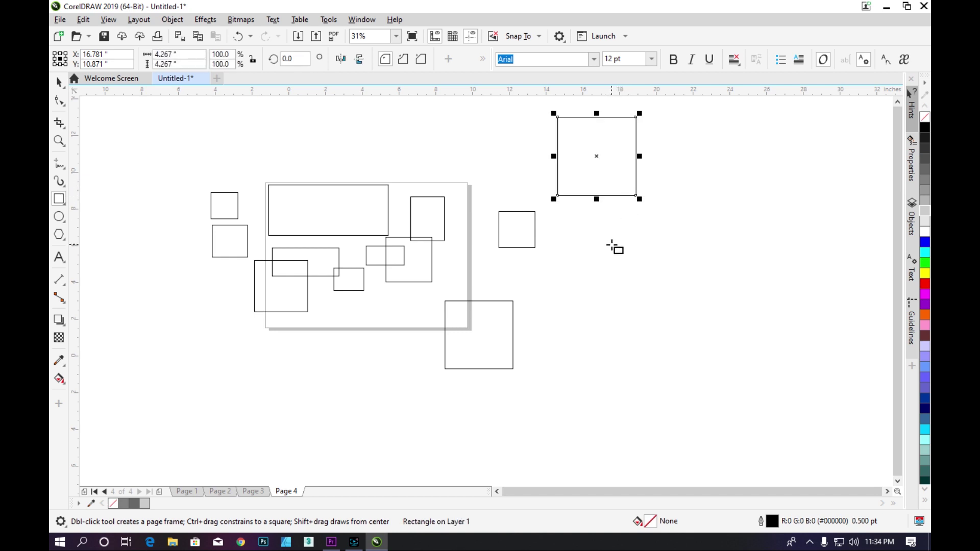
{"action": "mouse_move", "coordinate": [595, 232]}
{"action": "left_mouse_down"}
{"action": "mouse_move", "coordinate": [613, 254]}
{"action": "mouse_move", "coordinate": [630, 228]}
{"action": "mouse_move", "coordinate": [602, 190]}
{"action": "mouse_move", "coordinate": [630, 272]}
{"action": "mouse_move", "coordinate": [615, 259]}
{"action": "mouse_move", "coordinate": [619, 221]}
{"action": "mouse_move", "coordinate": [669, 317]}
{"action": "mouse_move", "coordinate": [604, 224]}
{"action": "mouse_move", "coordinate": [670, 261]}
{"action": "mouse_move", "coordinate": [628, 257]}
{"action": "mouse_move", "coordinate": [669, 258]}
{"action": "mouse_move", "coordinate": [658, 310]}
{"action": "mouse_move", "coordinate": [641, 253]}
{"action": "mouse_move", "coordinate": [604, 269]}
{"action": "mouse_move", "coordinate": [645, 299]}
{"action": "mouse_move", "coordinate": [675, 291]}
{"action": "mouse_move", "coordinate": [676, 300]}
{"action": "mouse_move", "coordinate": [633, 256]}
{"action": "left_mouse_up"}
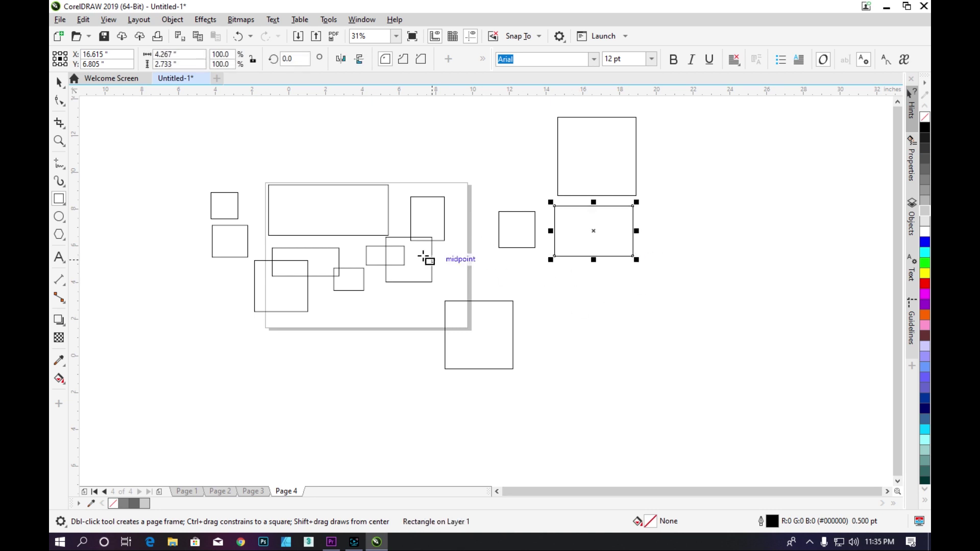
Step: Select all the rectangles on and around Page 4 and delete them
{"action": "key", "text": "space"}
{"action": "left_click_drag", "start_coordinate": [182, 101], "coordinate": [691, 422]}
{"action": "key", "text": "Escape"}
{"action": "scroll", "coordinate": [245, 206], "scroll_direction": "up", "scroll_amount": 1}
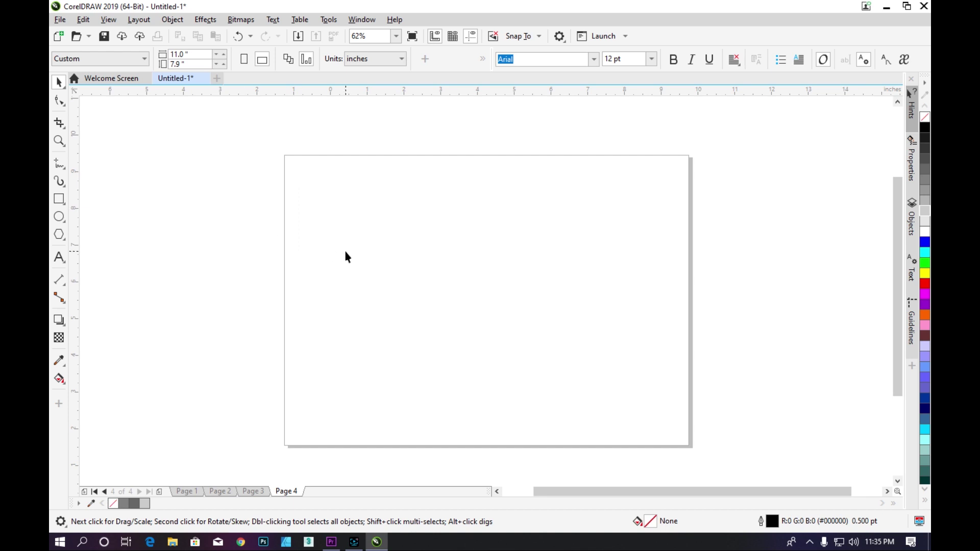
Step: Draw a rectangle in the upper left of Page 4 and set its width to 3 inches
{"action": "left_click", "coordinate": [59, 202]}
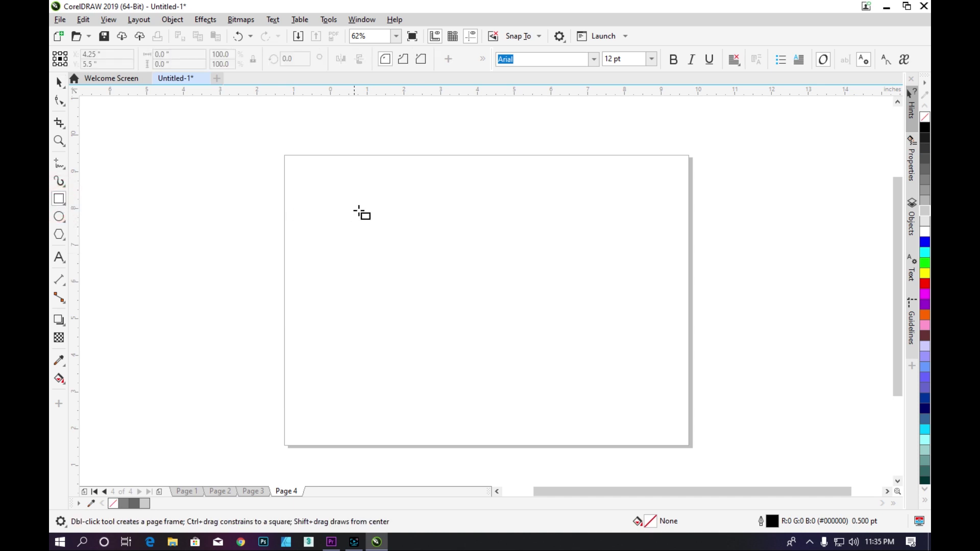
{"action": "left_click_drag", "start_coordinate": [312, 169], "coordinate": [408, 271]}
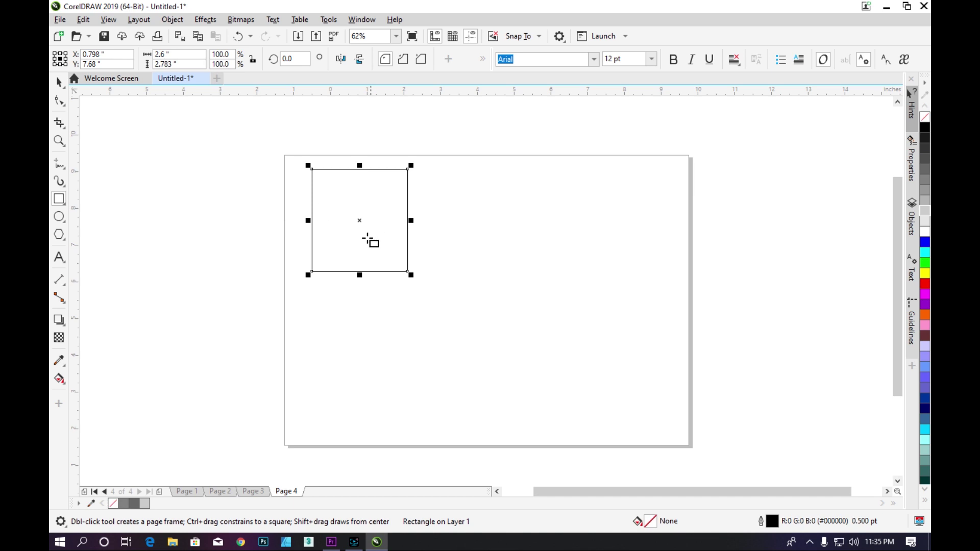
{"action": "left_click", "coordinate": [175, 55]}
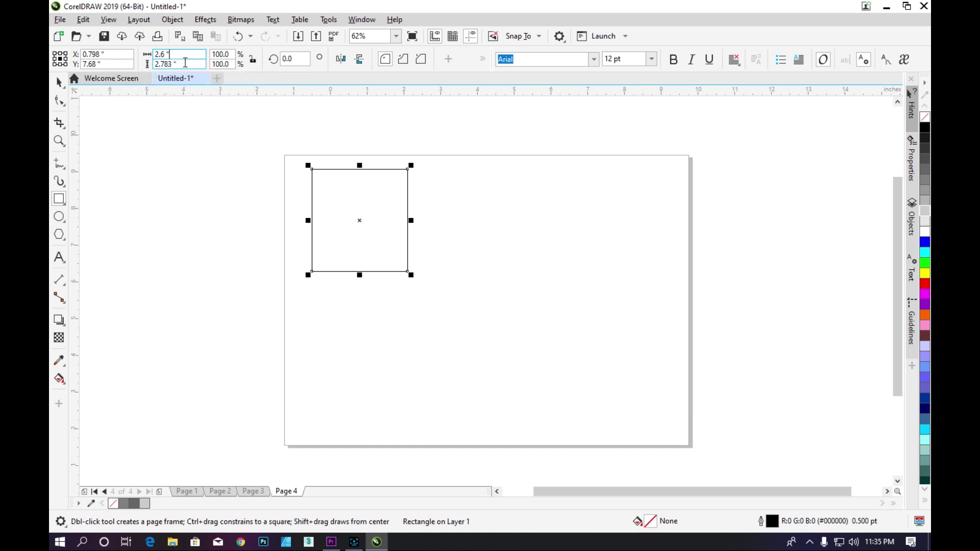
{"action": "double_click", "coordinate": [182, 54]}
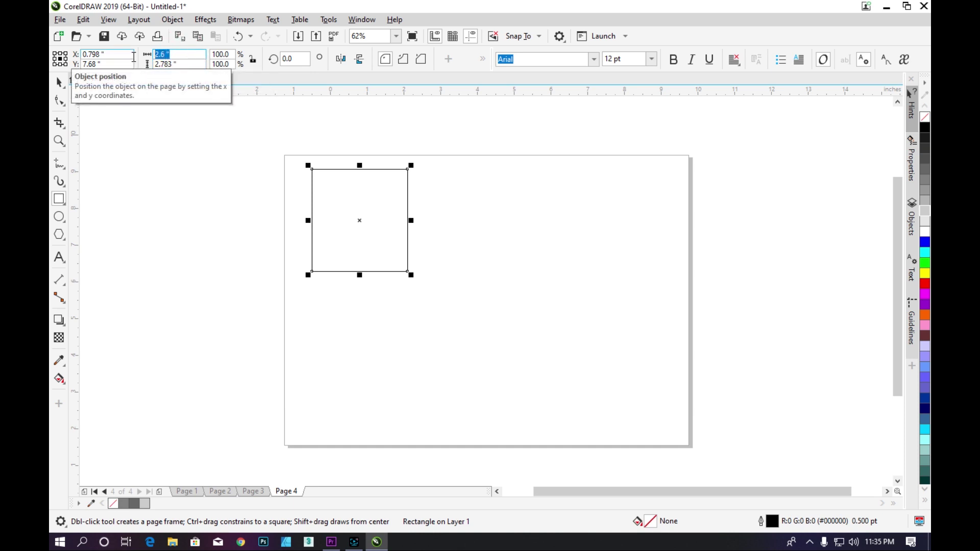
{"action": "type", "text": "3"}
{"action": "key", "text": "Return"}
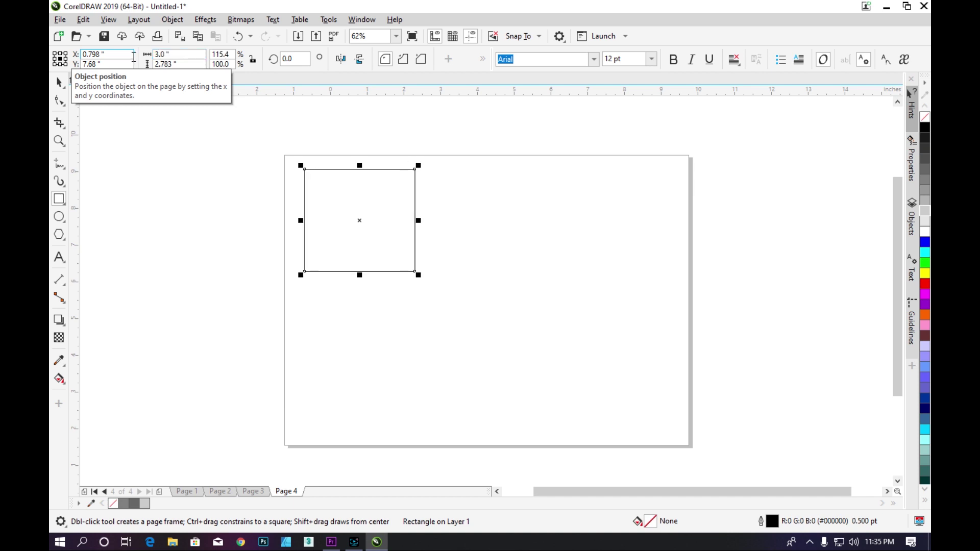
Step: Set the rectangle's height to 5 inches and move it down and right so it lies fully inside the page
{"action": "double_click", "coordinate": [163, 64]}
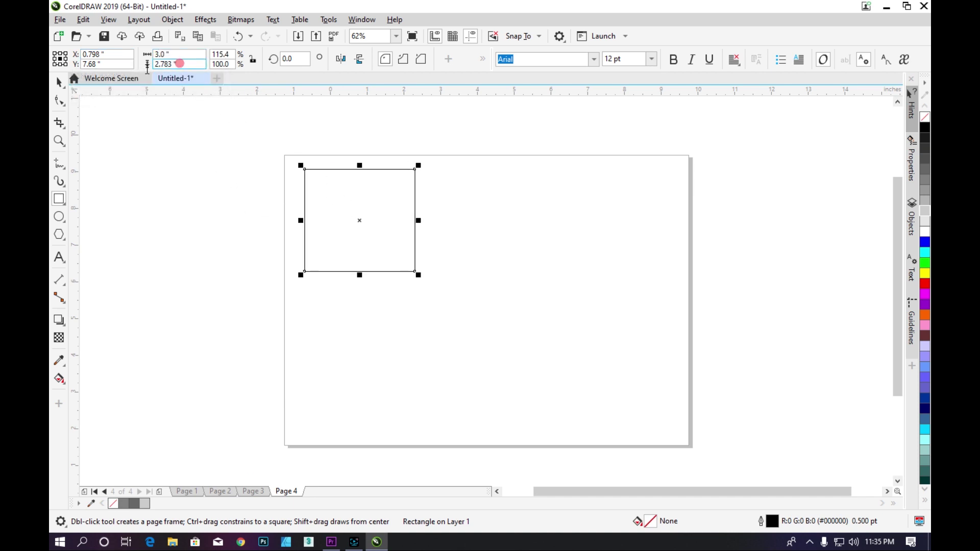
{"action": "type", "text": "5"}
{"action": "key", "text": "Return"}
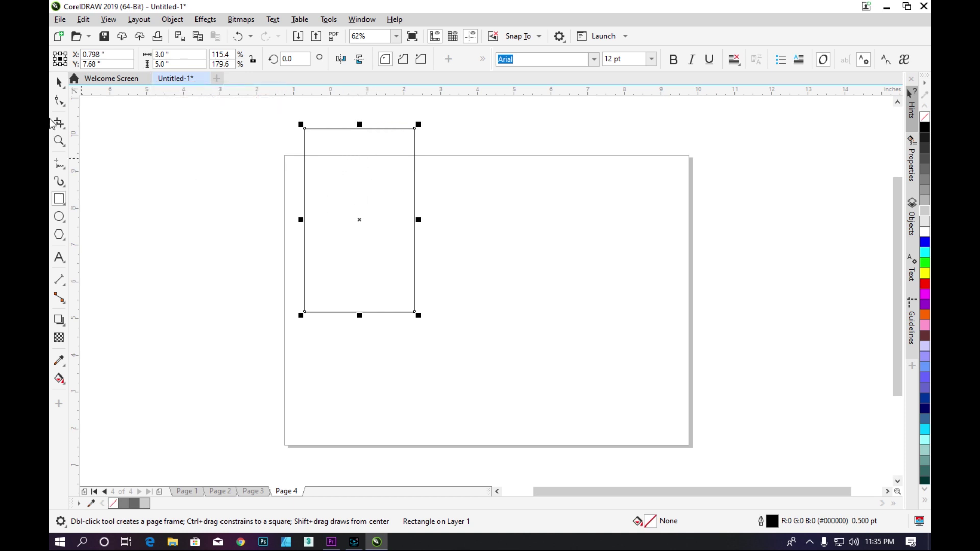
{"action": "left_click", "coordinate": [57, 82]}
{"action": "left_click_drag", "start_coordinate": [360, 219], "coordinate": [402, 258]}
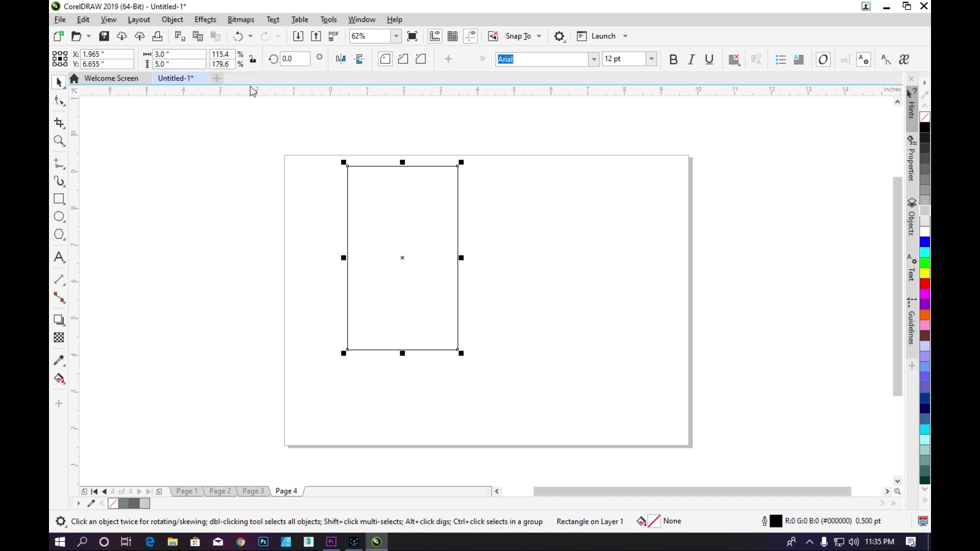
Step: Lock the rectangle's width-to-height ratio and move it slightly to the right on Page 4
{"action": "left_click", "coordinate": [252, 59]}
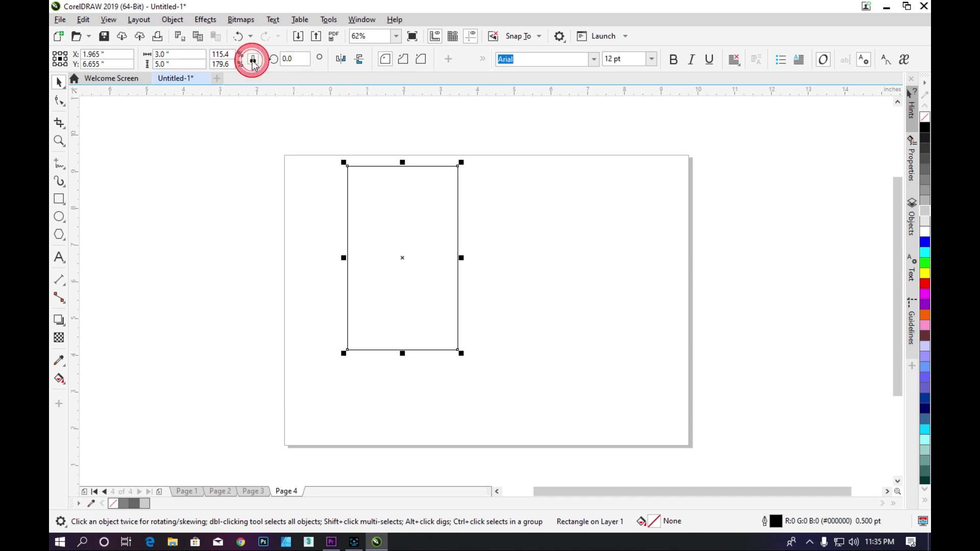
{"action": "left_click", "coordinate": [366, 175]}
{"action": "left_click_drag", "start_coordinate": [368, 175], "coordinate": [378, 174]}
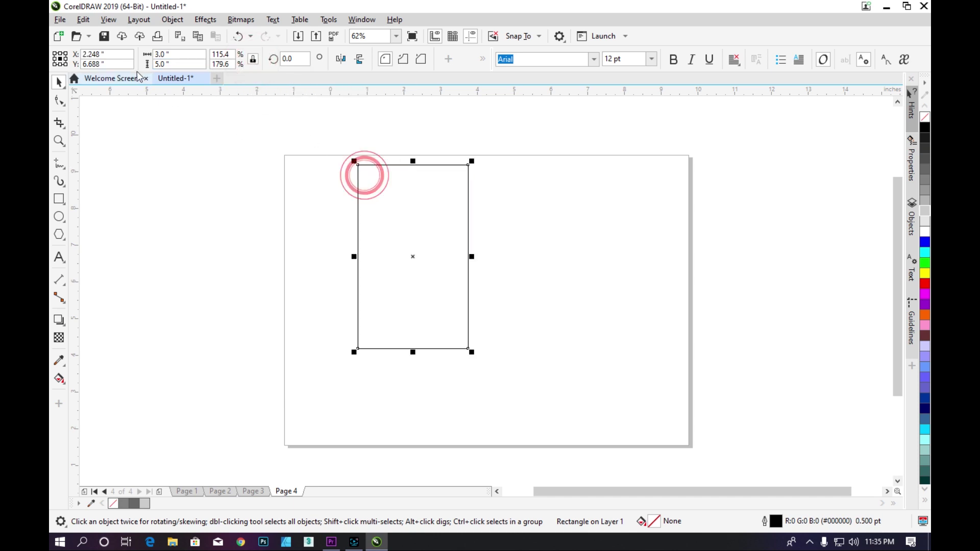
Step: Set the rectangle's width to 8 inches, letting the height scale in proportion
{"action": "left_click", "coordinate": [162, 55]}
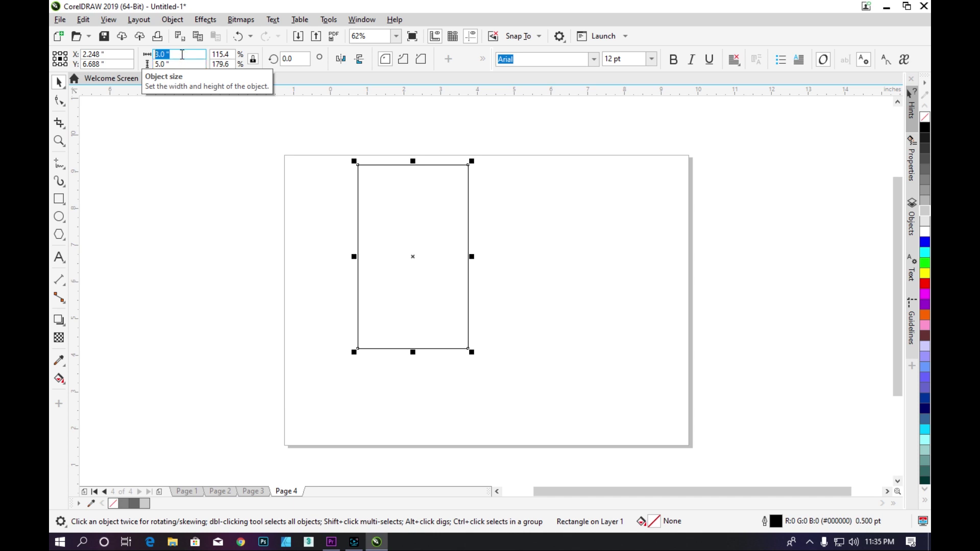
{"action": "type", "text": "8"}
{"action": "key", "text": "Return"}
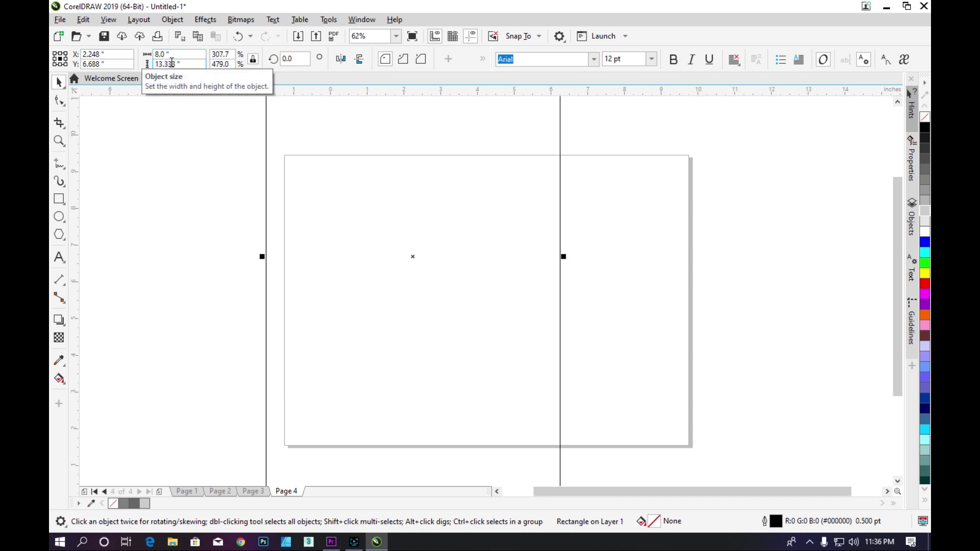
{"action": "scroll", "coordinate": [281, 187], "scroll_direction": "down", "scroll_amount": 3}
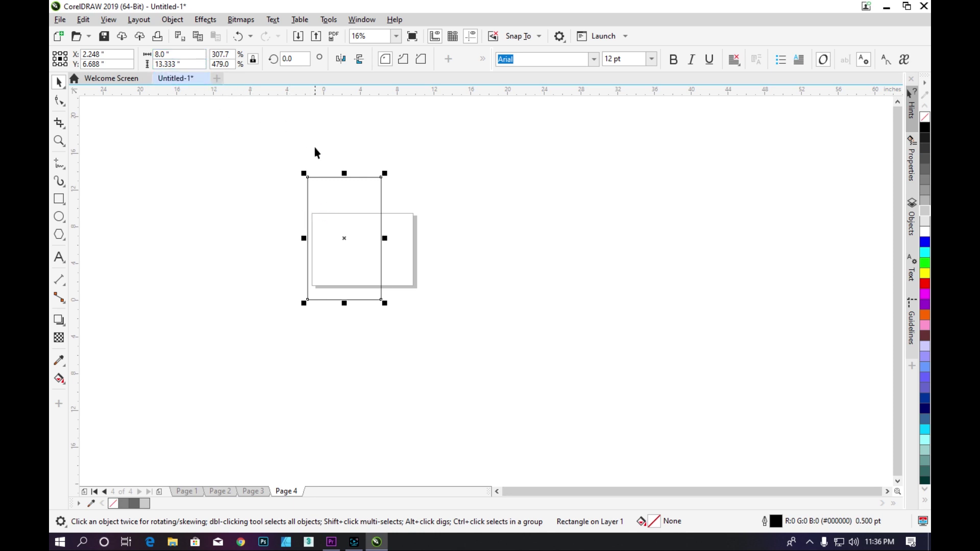
Step: Try rotating the rectangle to an angle of 40 degrees and moving it, and undo these changes
{"action": "left_click", "coordinate": [281, 59]}
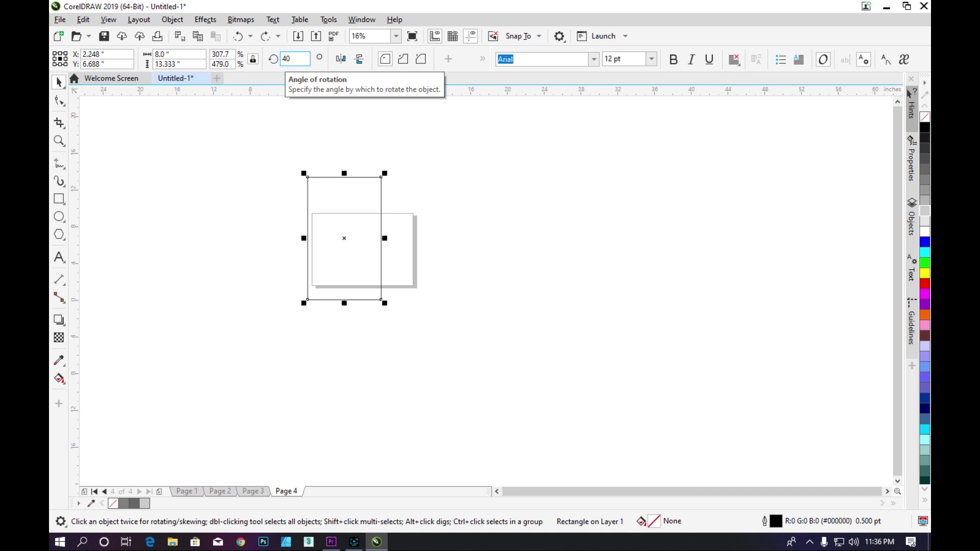
{"action": "key", "text": "Return"}
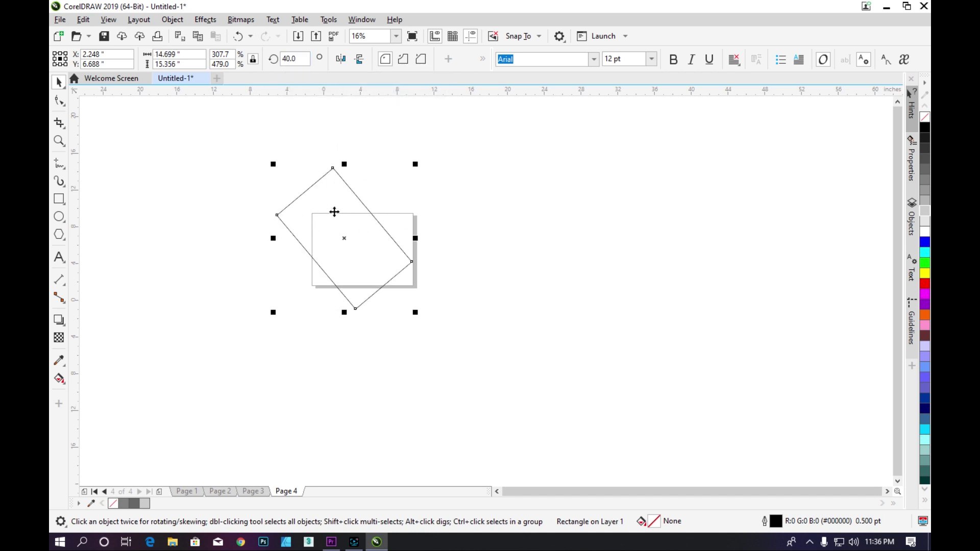
{"action": "left_click_drag", "start_coordinate": [312, 202], "coordinate": [387, 203]}
{"action": "key", "text": "ctrl+z"}
{"action": "key", "text": "ctrl+z"}
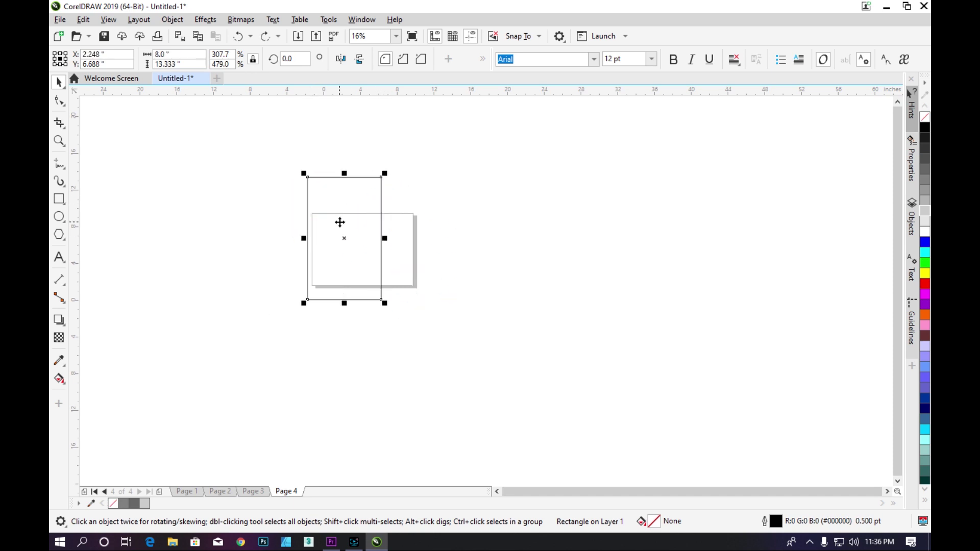
{"action": "scroll", "coordinate": [340, 223], "scroll_direction": "up", "scroll_amount": 2}
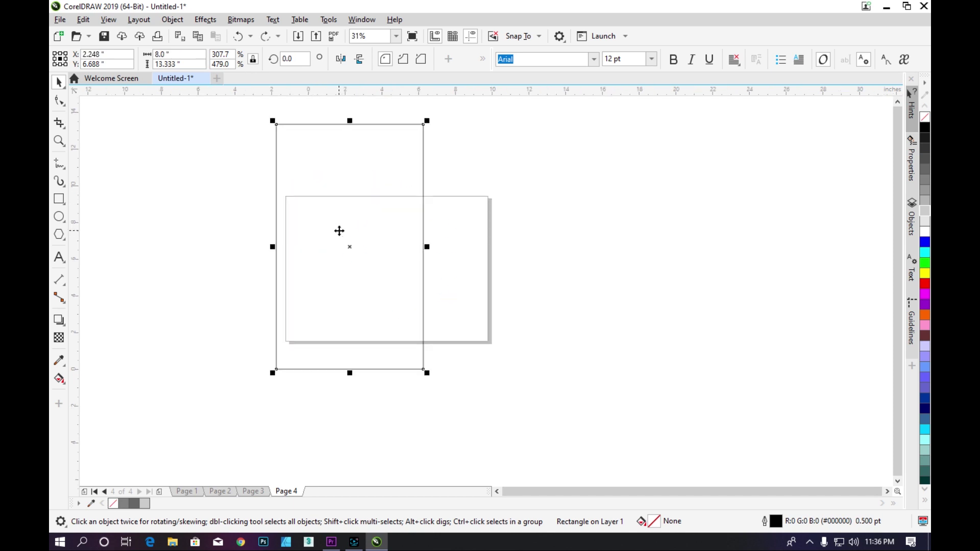
Step: Rotate the rectangle freehand by about 90 degrees, move its rotation centre to the lower right corner, rotate it around that point, and undo the rotations
{"action": "left_click", "coordinate": [353, 177]}
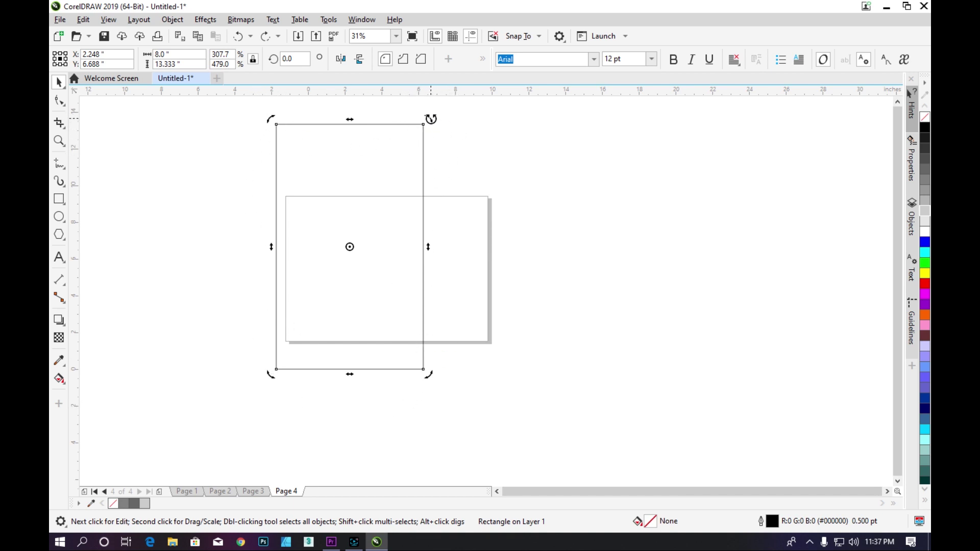
{"action": "left_click_drag", "start_coordinate": [431, 119], "coordinate": [271, 200]}
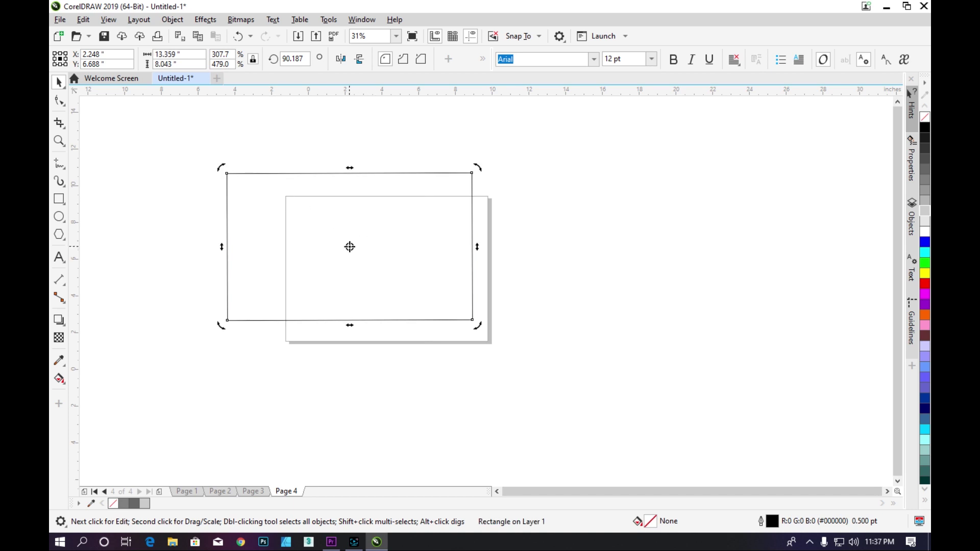
{"action": "left_click_drag", "start_coordinate": [350, 247], "coordinate": [473, 315]}
{"action": "left_click_drag", "start_coordinate": [407, 320], "coordinate": [472, 315]}
{"action": "left_click_drag", "start_coordinate": [478, 167], "coordinate": [415, 219]}
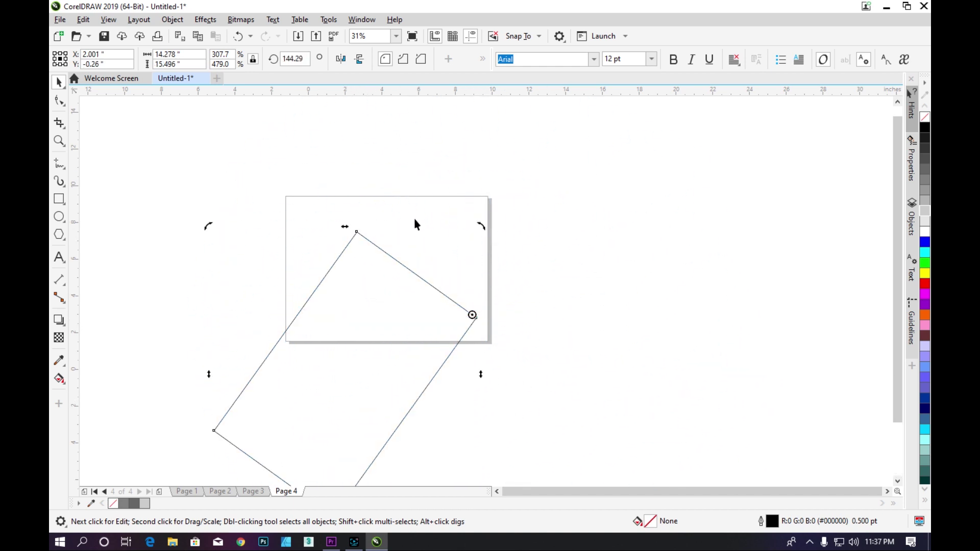
{"action": "key", "text": "ctrl+z"}
{"action": "key", "text": "ctrl+z"}
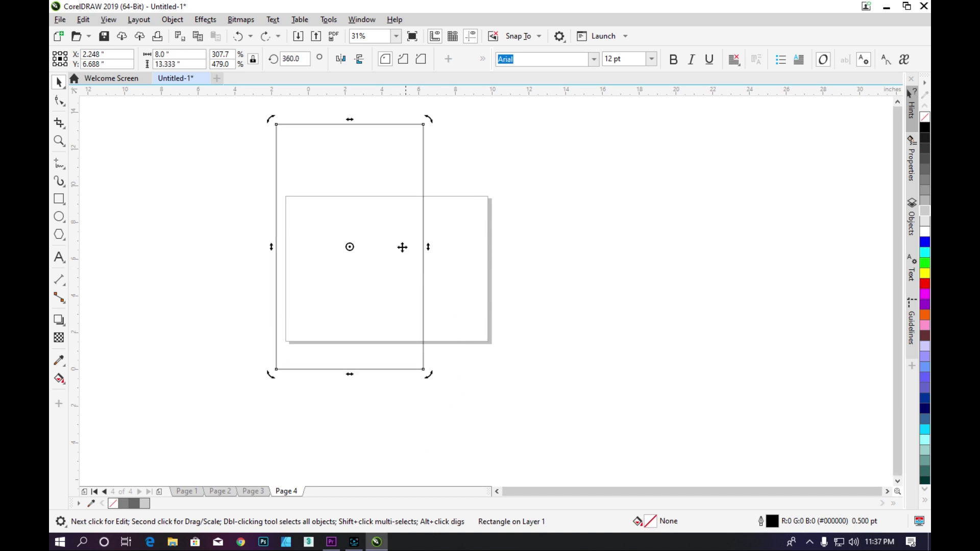
Step: Mirror the rectangle horizontally and draw a second rectangle about 4.2 by 11.75 inches overlapping its right side
{"action": "left_click", "coordinate": [341, 59]}
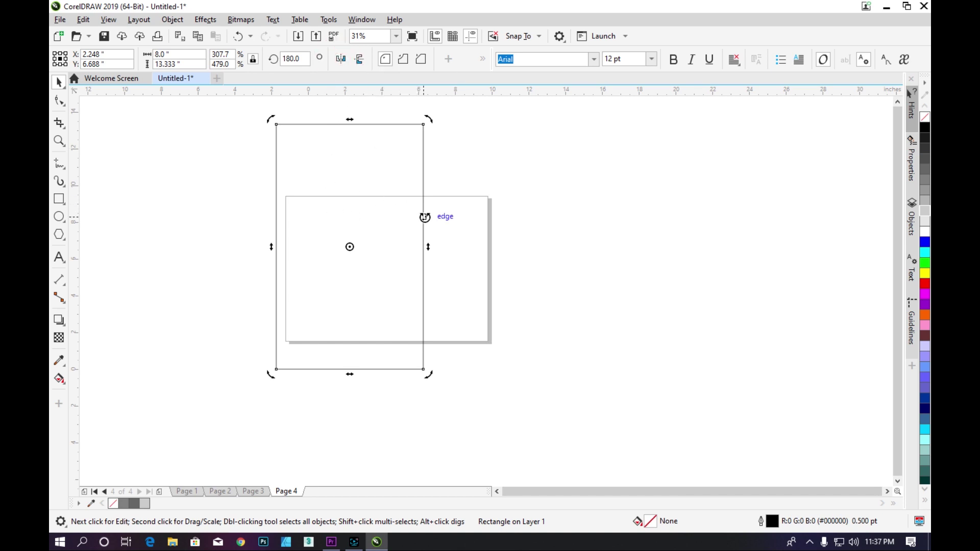
{"action": "left_click", "coordinate": [59, 199]}
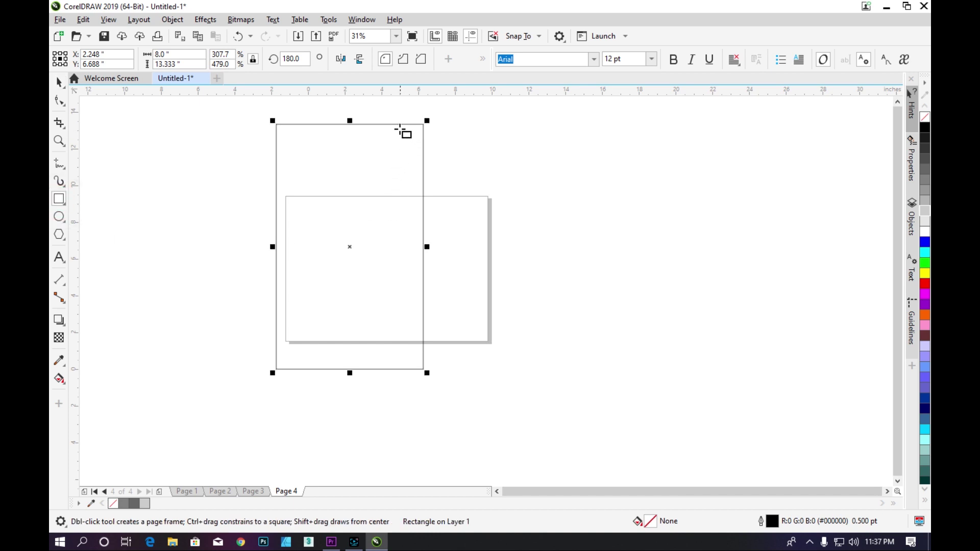
{"action": "left_click_drag", "start_coordinate": [397, 124], "coordinate": [474, 340]}
Step: Select both rectangles on Page 4 and delete them
{"action": "left_click", "coordinate": [60, 82]}
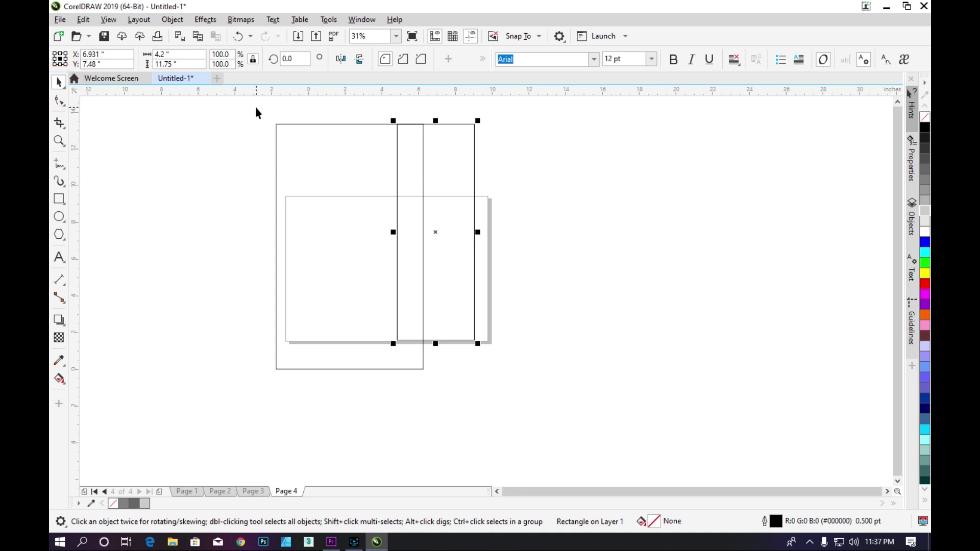
{"action": "left_click_drag", "start_coordinate": [256, 107], "coordinate": [547, 427]}
{"action": "key", "text": "Delete"}
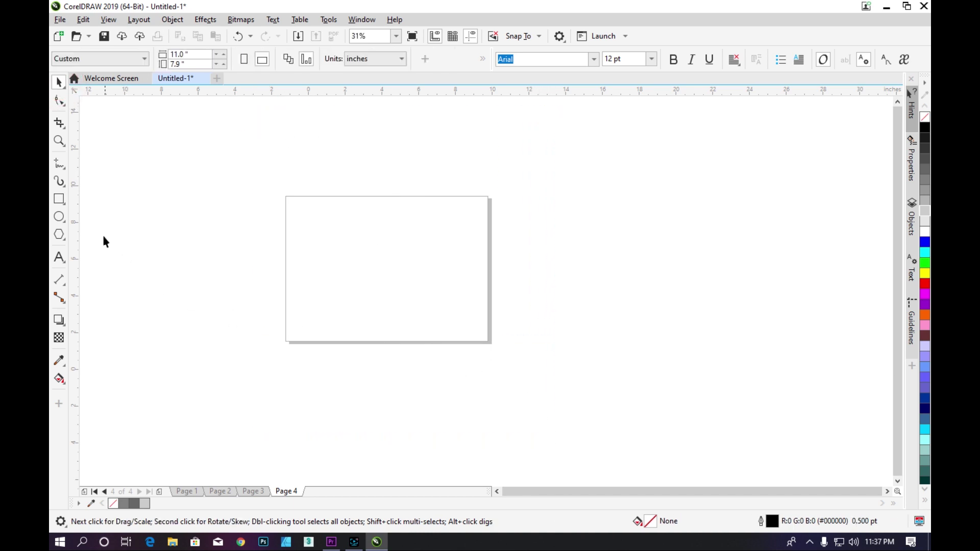
Step: Draw a five-pointed star about 4.6 by 5 inches in the middle of Page 4
{"action": "left_click", "coordinate": [60, 200]}
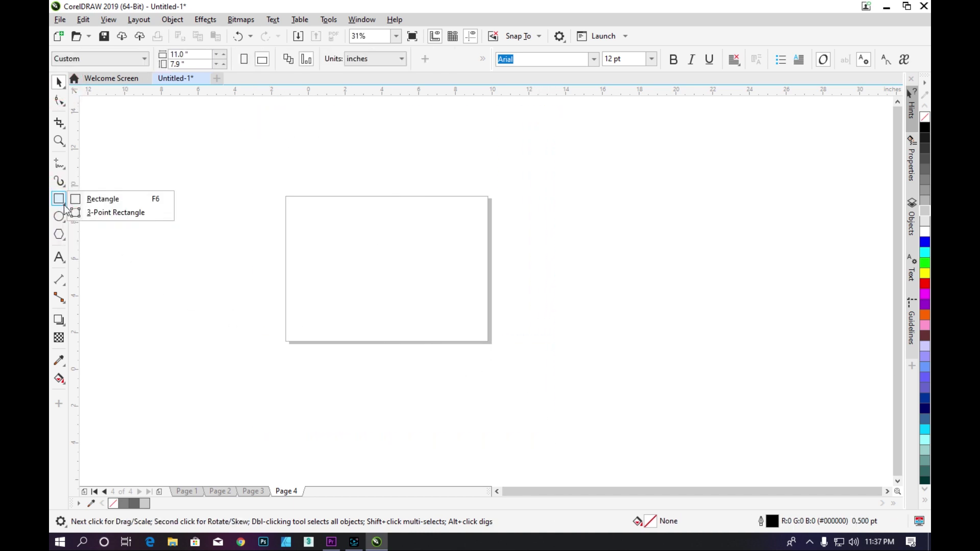
{"action": "mouse_move", "coordinate": [61, 236]}
{"action": "left_click", "coordinate": [93, 249]}
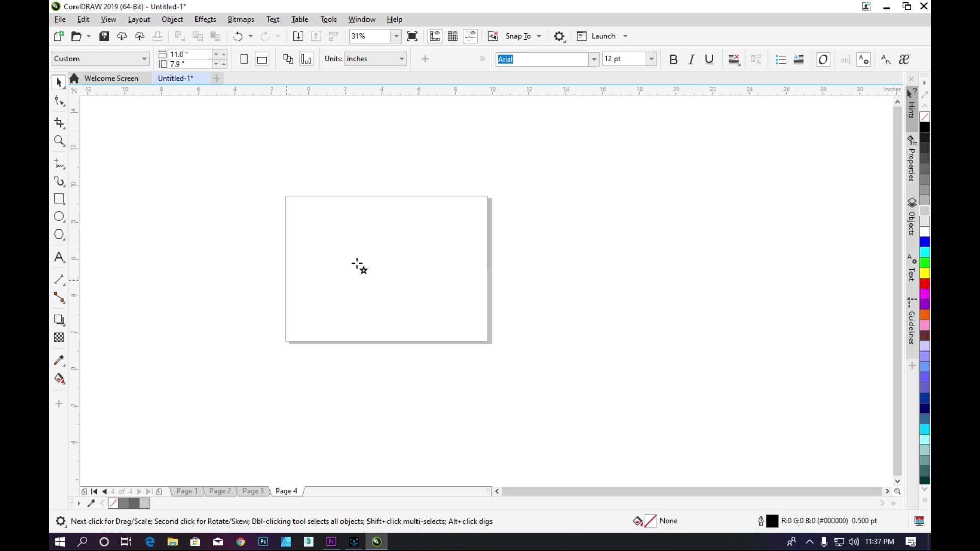
{"action": "mouse_move", "coordinate": [330, 215]}
{"action": "left_mouse_down"}
{"action": "mouse_move", "coordinate": [397, 312]}
{"action": "mouse_move", "coordinate": [423, 296]}
{"action": "mouse_move", "coordinate": [417, 310]}
{"action": "left_mouse_up"}
Step: Reshape the star into a pentagon by pulling its bottom inner node outward with the Shape tool
{"action": "left_click", "coordinate": [62, 102]}
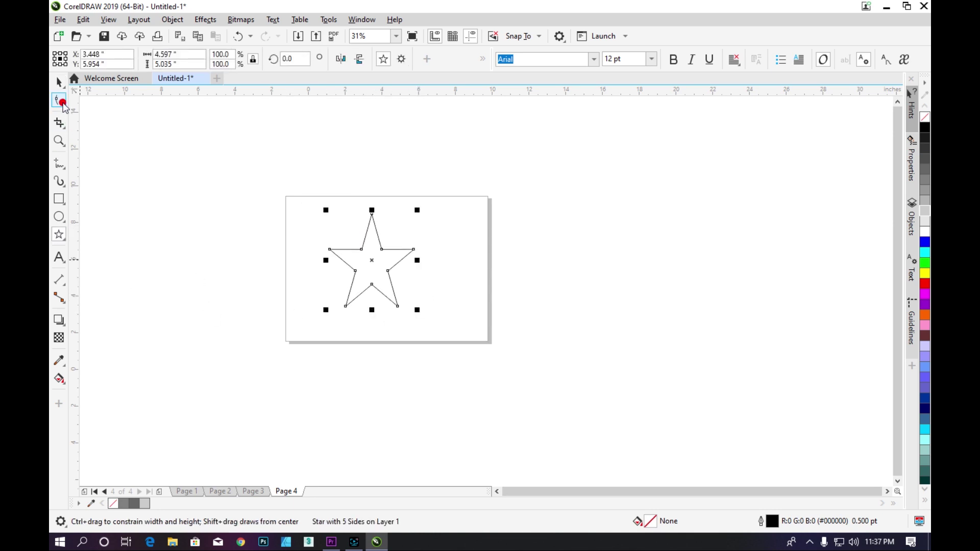
{"action": "left_click", "coordinate": [397, 303]}
{"action": "left_click_drag", "start_coordinate": [373, 283], "coordinate": [409, 347]}
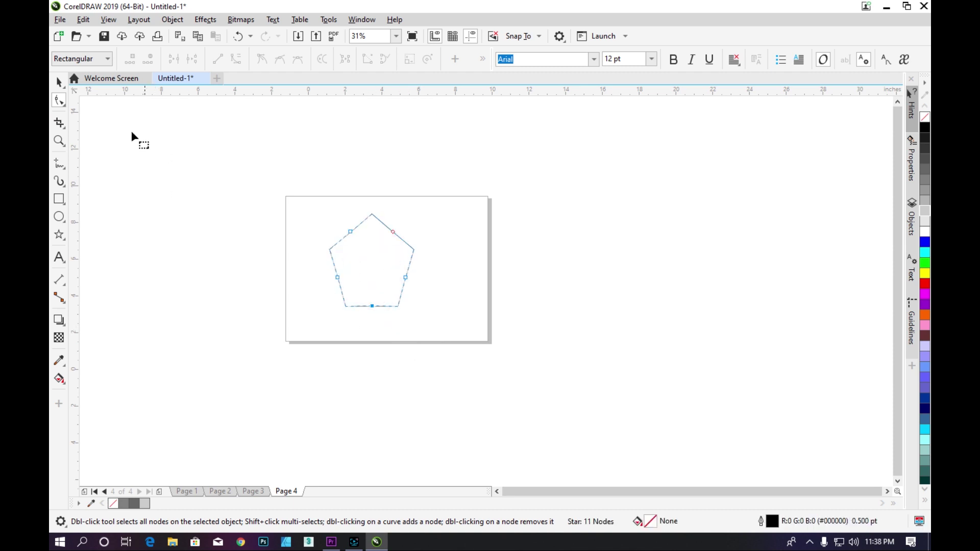
{"action": "left_click", "coordinate": [60, 82]}
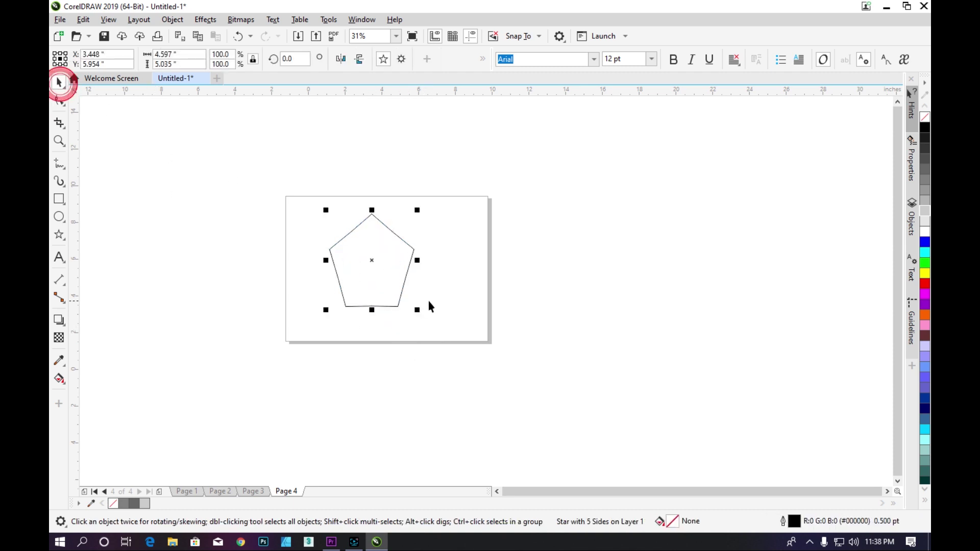
Step: Try skewing the pentagon horizontally, and undo back to the original star shape
{"action": "left_click", "coordinate": [372, 259]}
{"action": "left_click_drag", "start_coordinate": [378, 308], "coordinate": [376, 317]}
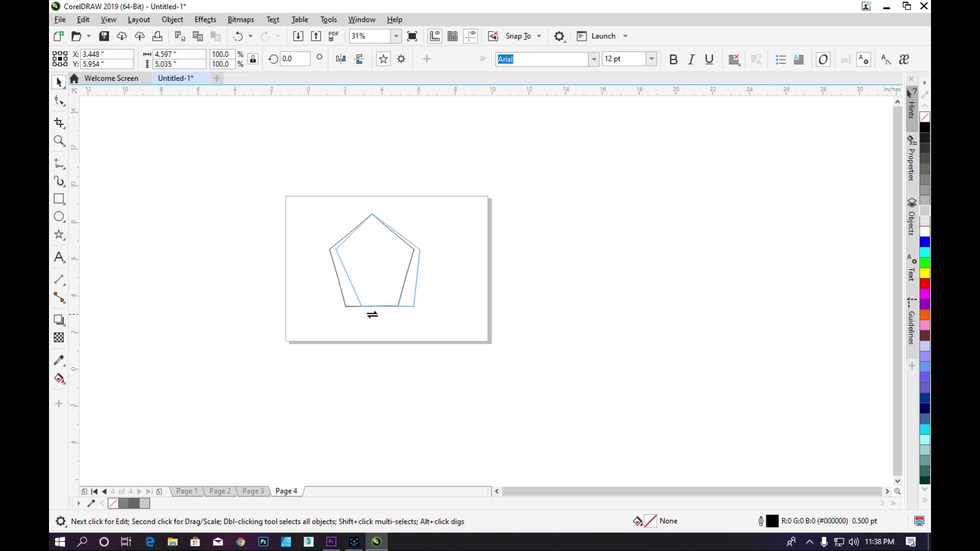
{"action": "key", "text": "ctrl+z"}
{"action": "key", "text": "ctrl+z"}
Step: Convert the star to curves and pull its lower right tip about 5.25 inches down and right, past the page's bottom edge
{"action": "left_click", "coordinate": [59, 100]}
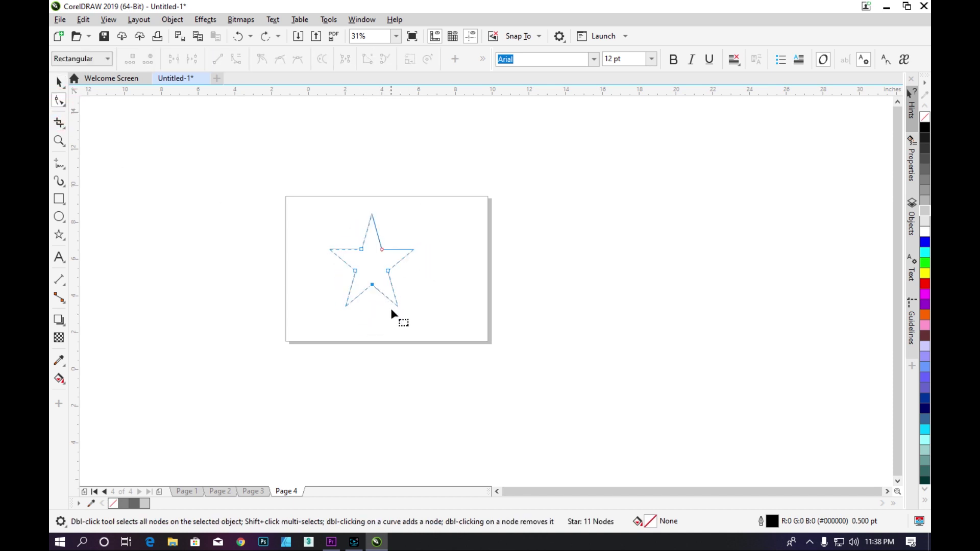
{"action": "key", "text": "ctrl+q"}
{"action": "left_click_drag", "start_coordinate": [397, 306], "coordinate": [480, 354]}
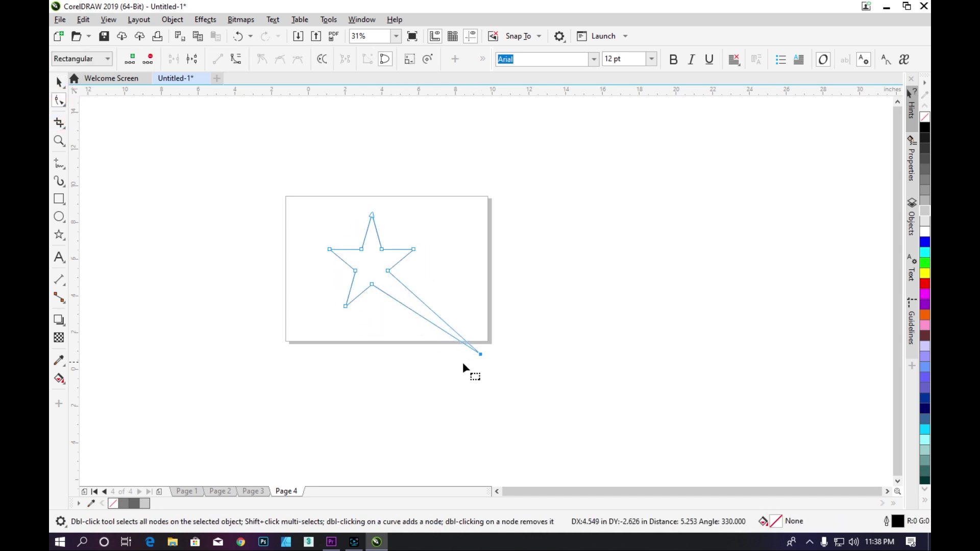
{"action": "left_click", "coordinate": [59, 82]}
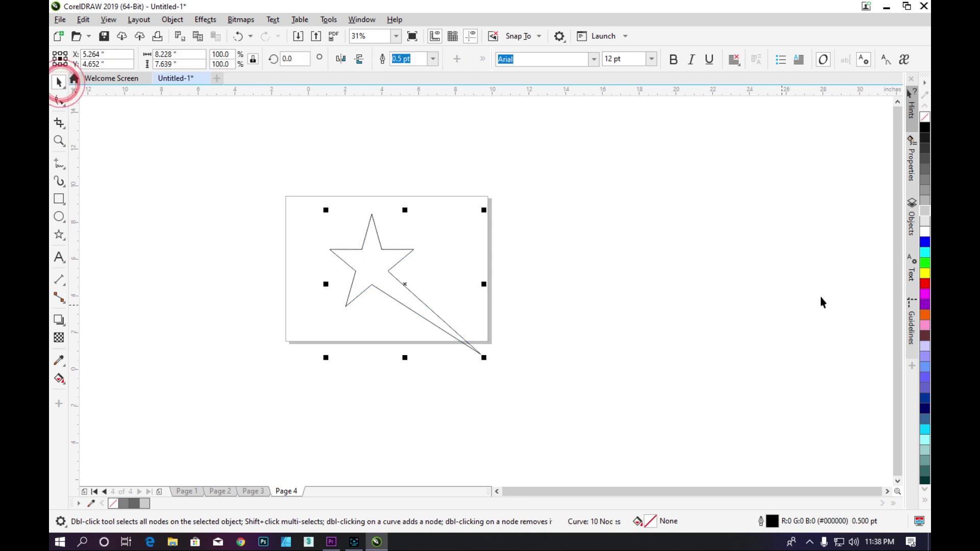
Step: Fill the stretched star with blue and mirror it both horizontally and vertically
{"action": "left_click", "coordinate": [925, 242]}
{"action": "left_click", "coordinate": [654, 255]}
{"action": "scroll", "coordinate": [398, 274], "scroll_direction": "up", "scroll_amount": 2}
{"action": "left_click_drag", "start_coordinate": [381, 269], "coordinate": [381, 269]}
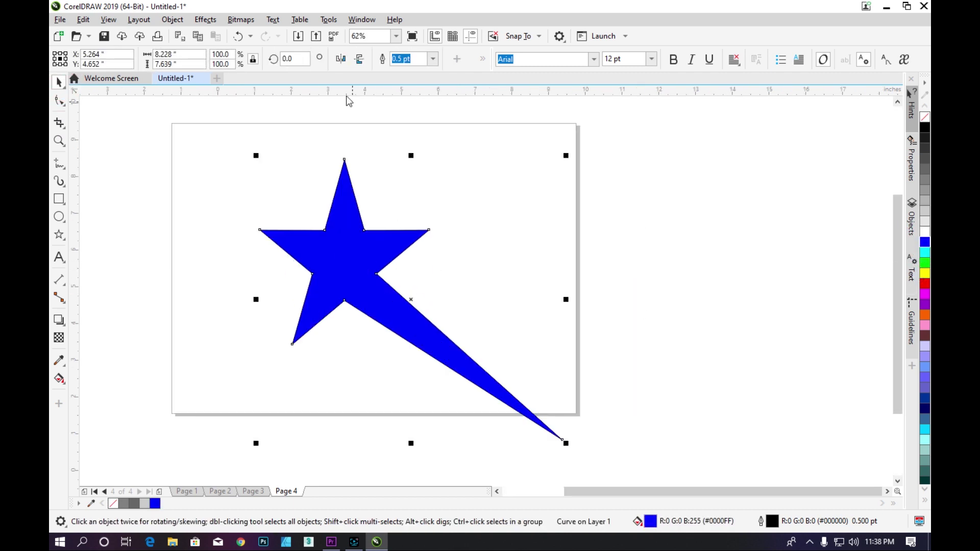
{"action": "left_click", "coordinate": [340, 59]}
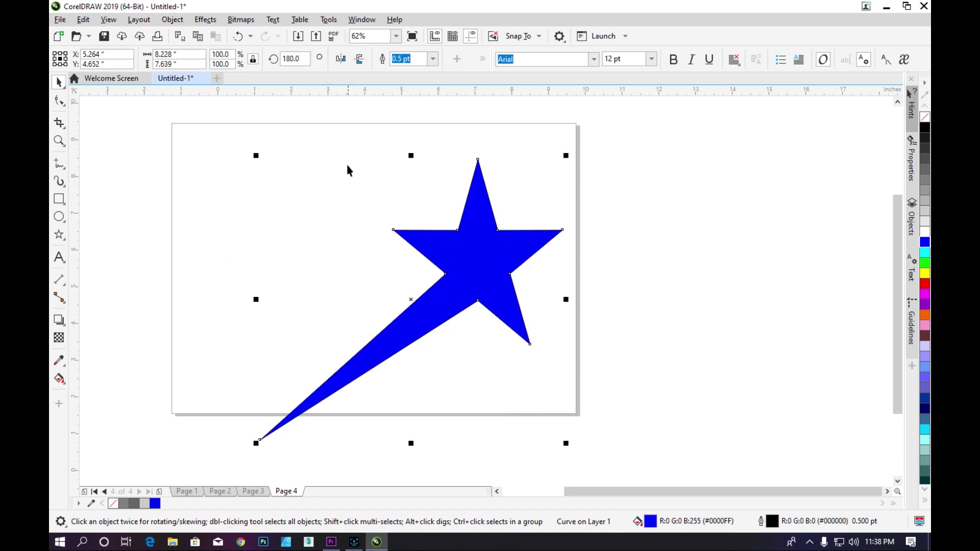
{"action": "left_click", "coordinate": [359, 60]}
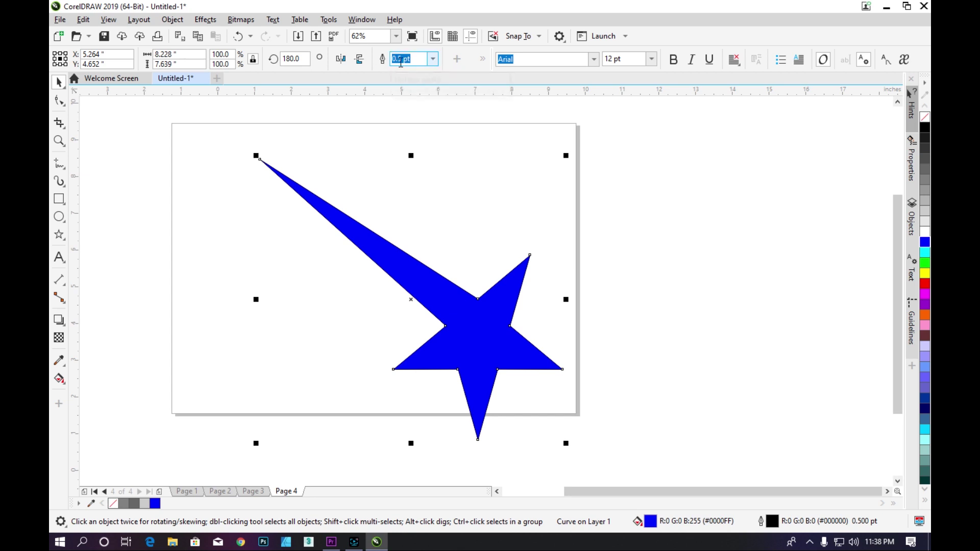
Step: Set the star's outline width to 1.5 pt, and increase it further to 3.0 pt
{"action": "scroll", "coordinate": [505, 311], "scroll_direction": "up", "scroll_amount": 4}
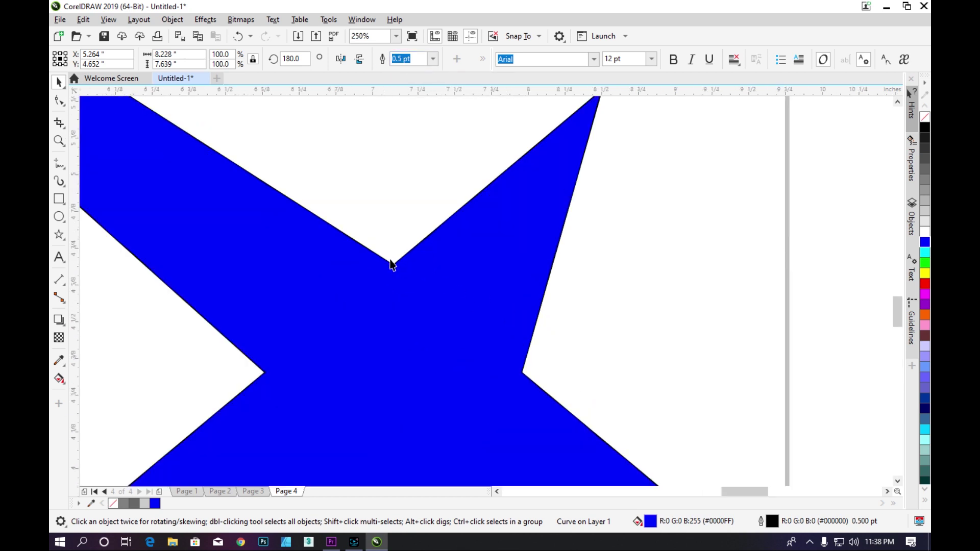
{"action": "scroll", "coordinate": [391, 261], "scroll_direction": "up", "scroll_amount": 10}
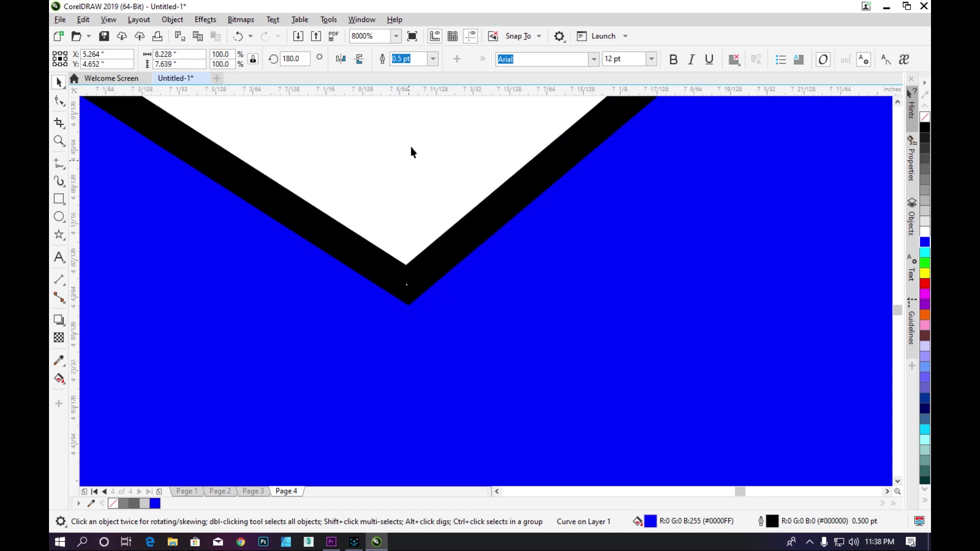
{"action": "scroll", "coordinate": [398, 273], "scroll_direction": "down", "scroll_amount": 6}
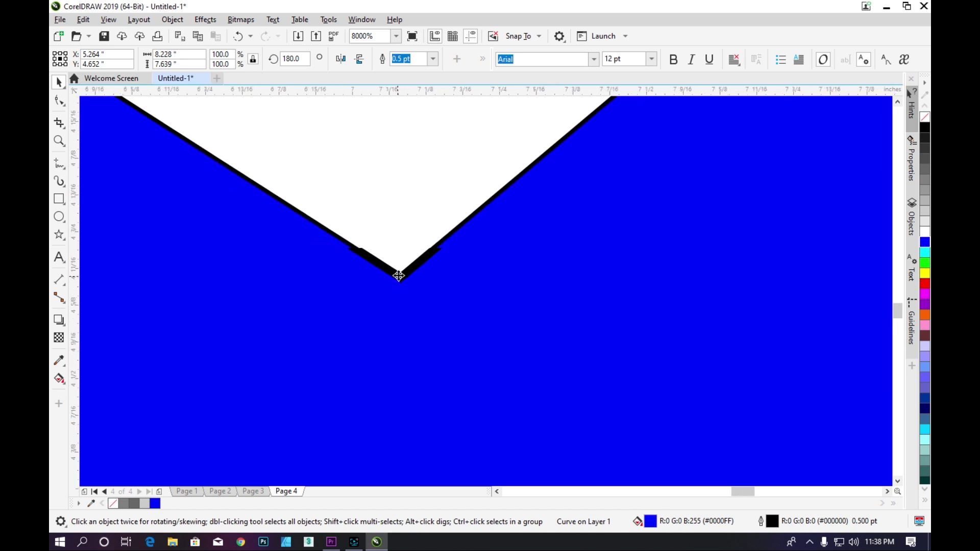
{"action": "left_click", "coordinate": [432, 59]}
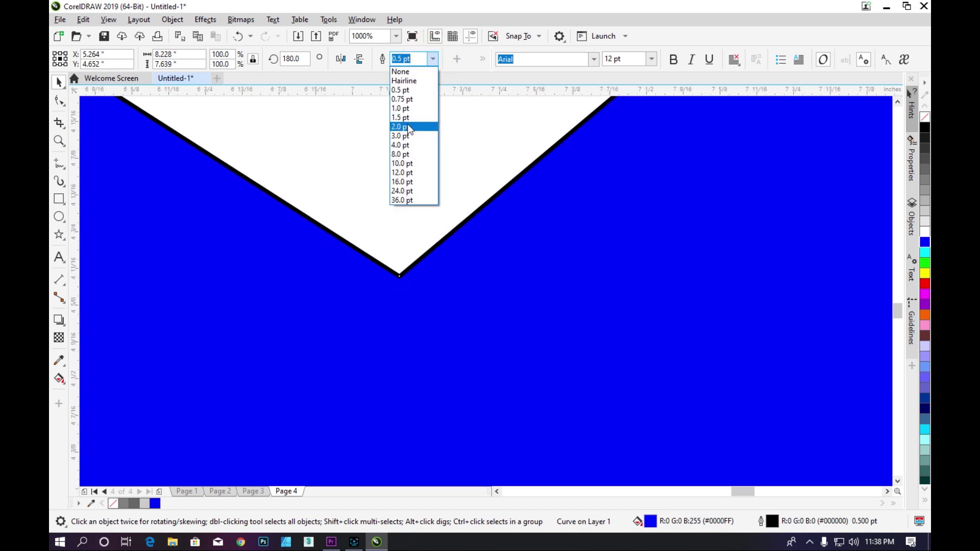
{"action": "left_click", "coordinate": [435, 59]}
{"action": "left_click", "coordinate": [434, 59]}
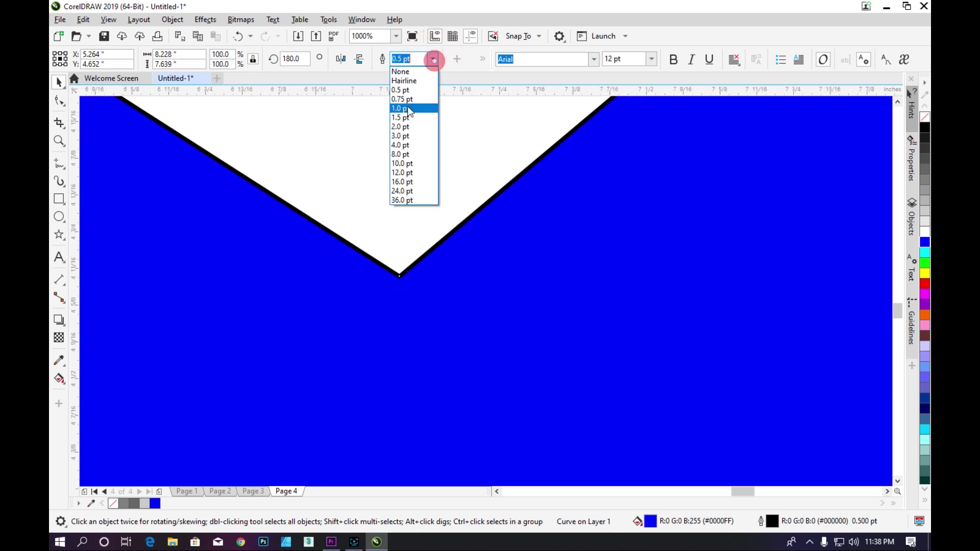
{"action": "left_click", "coordinate": [401, 117]}
{"action": "left_click", "coordinate": [434, 59]}
{"action": "left_click", "coordinate": [401, 134]}
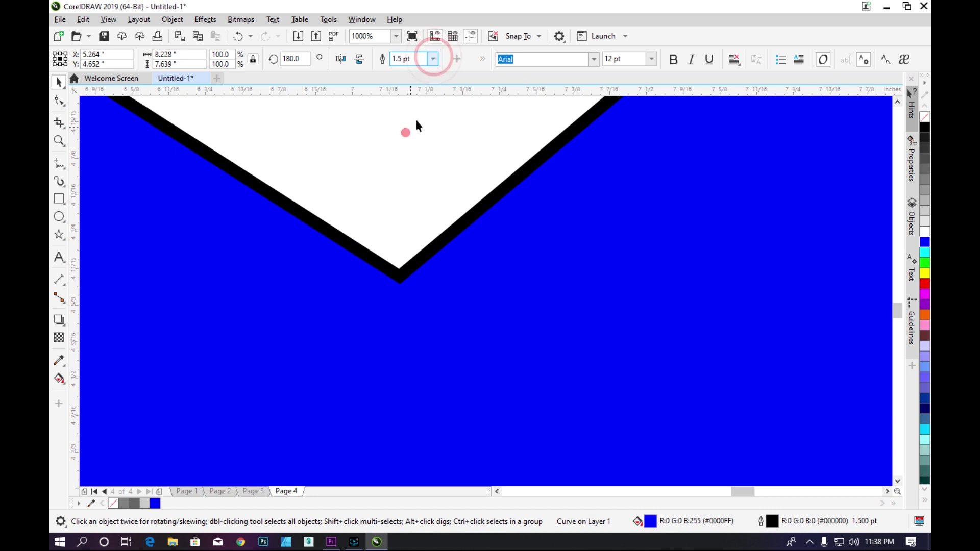
Step: Set the star's outline width to 10 pt, and increase it further to a custom 14 pt
{"action": "left_click", "coordinate": [432, 60]}
{"action": "left_click", "coordinate": [401, 162]}
{"action": "left_click", "coordinate": [433, 59]}
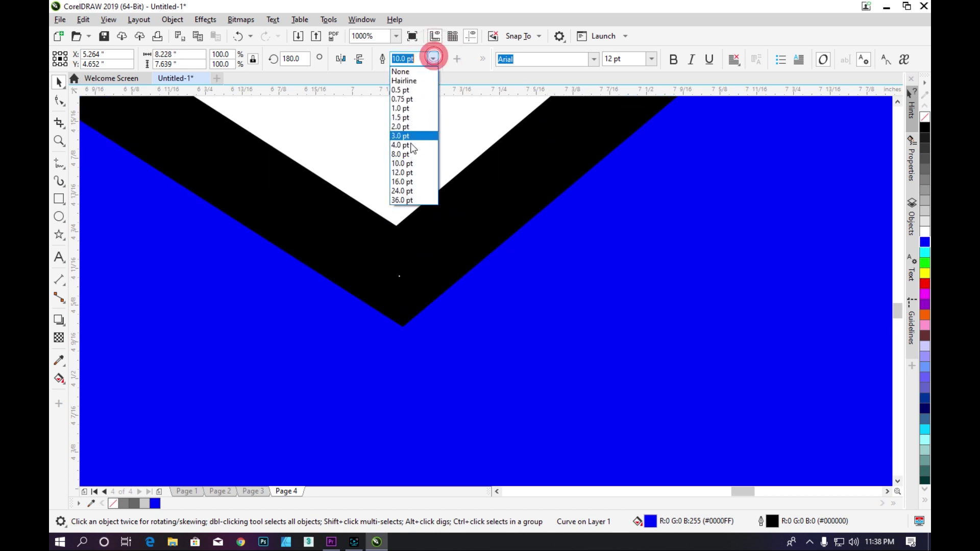
{"action": "left_click", "coordinate": [433, 60]}
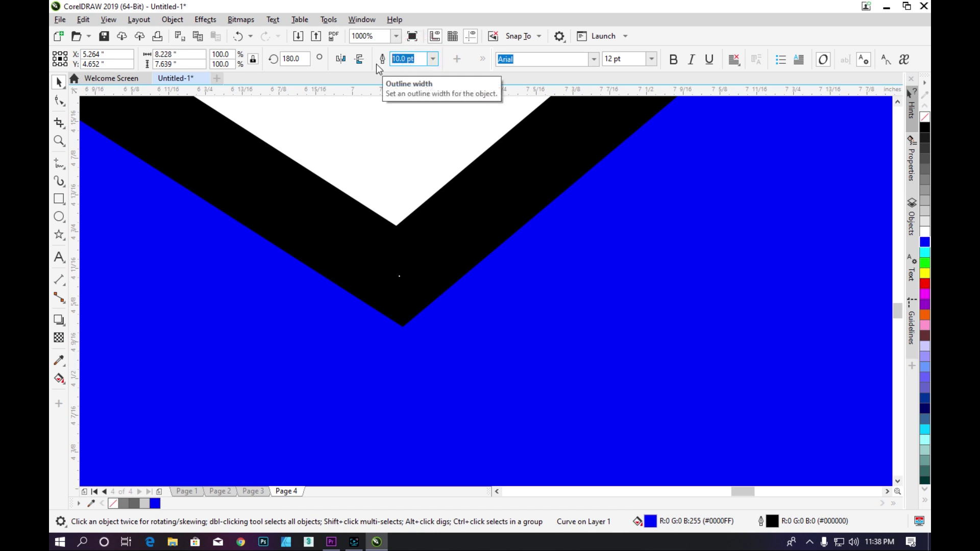
{"action": "left_click", "coordinate": [433, 59]}
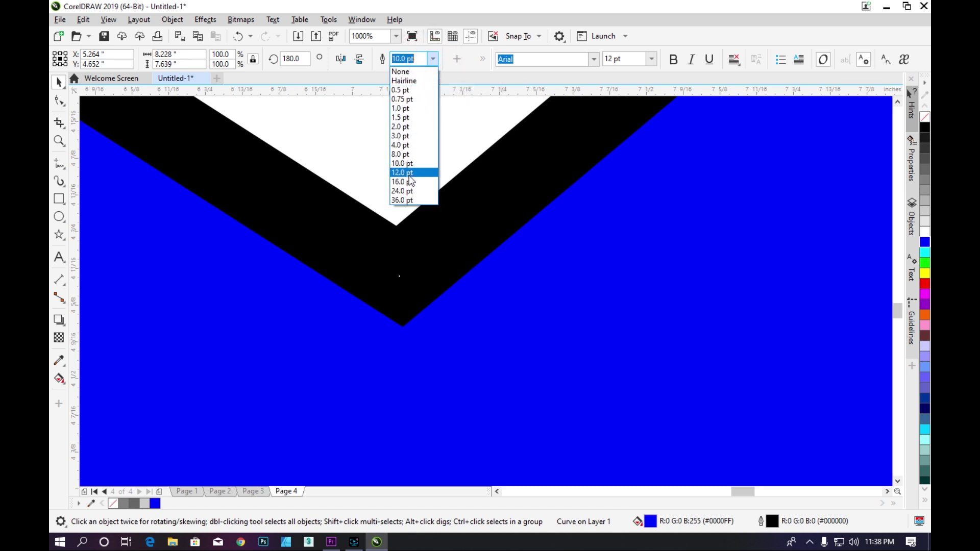
{"action": "left_click", "coordinate": [414, 60]}
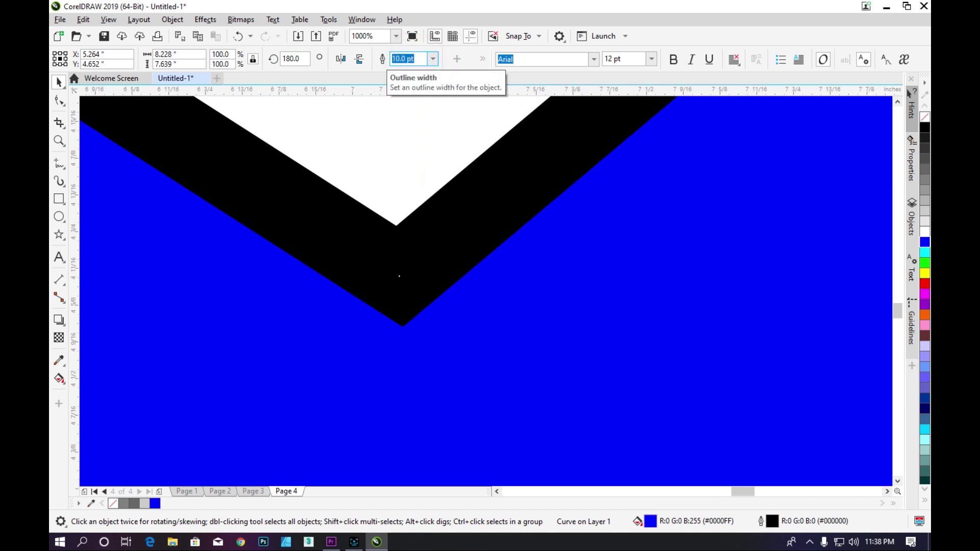
{"action": "type", "text": "14"}
{"action": "key", "text": "Return"}
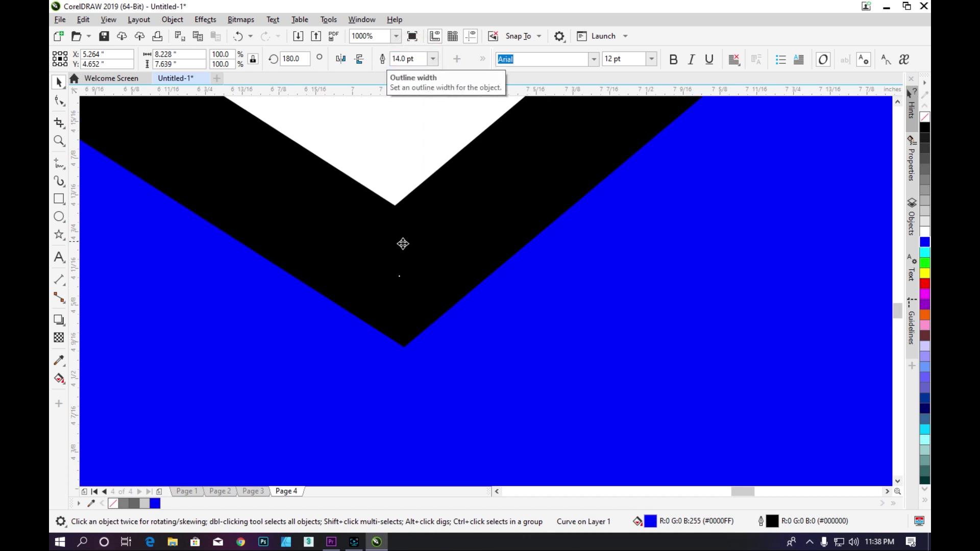
{"action": "scroll", "coordinate": [403, 255], "scroll_direction": "down", "scroll_amount": 7}
{"action": "scroll", "coordinate": [409, 258], "scroll_direction": "up", "scroll_amount": 3}
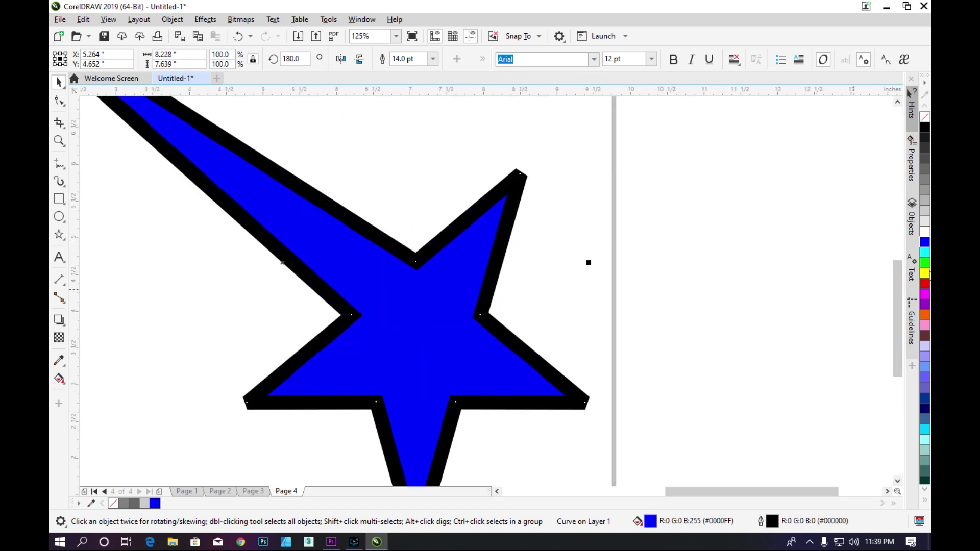
Step: Try several grey shades on the star's outline, finishing with dark grey #333333
{"action": "right_click", "coordinate": [926, 220]}
{"action": "right_click", "coordinate": [926, 210]}
{"action": "right_click", "coordinate": [926, 179]}
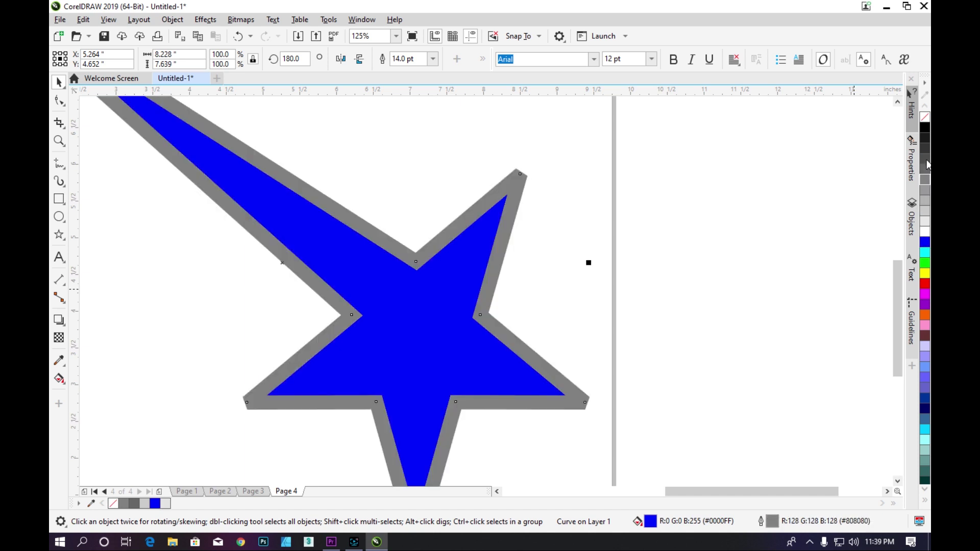
{"action": "right_click", "coordinate": [926, 148]}
{"action": "right_click", "coordinate": [925, 138]}
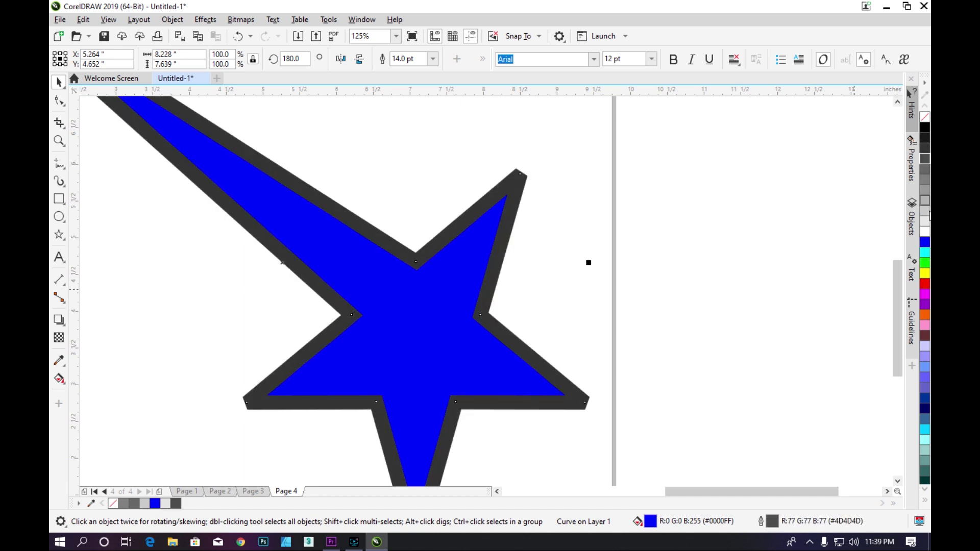
Step: Try yellow, magenta, orange and brown fills on the star, finishing with cyan #00FFFF
{"action": "left_click", "coordinate": [926, 274]}
{"action": "left_click", "coordinate": [926, 294]}
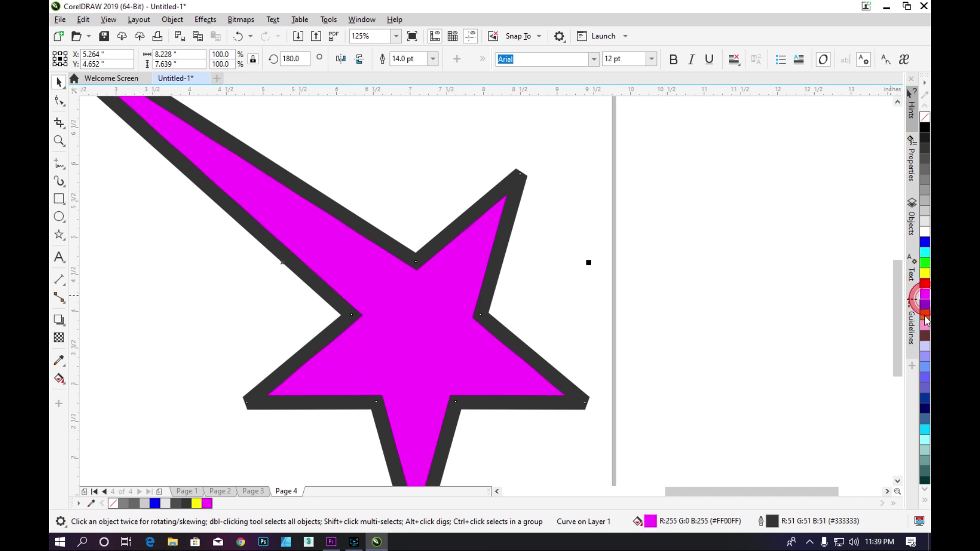
{"action": "left_click", "coordinate": [925, 314]}
{"action": "left_click", "coordinate": [925, 336]}
{"action": "left_click", "coordinate": [925, 253]}
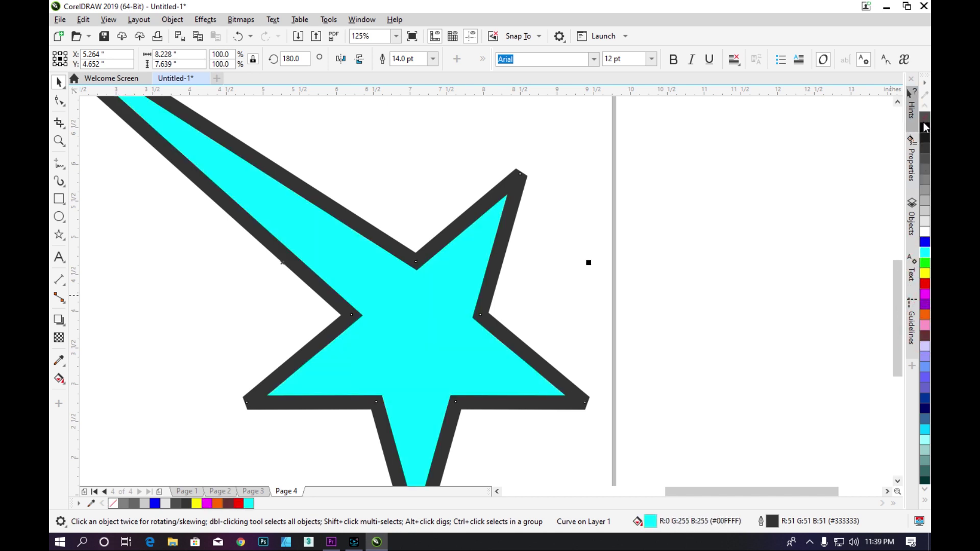
Step: Remove the star's outline and its cyan fill, and refill it with dark grey #333333
{"action": "scroll", "coordinate": [923, 119], "scroll_direction": "up", "scroll_amount": 1}
{"action": "right_click", "coordinate": [925, 117]}
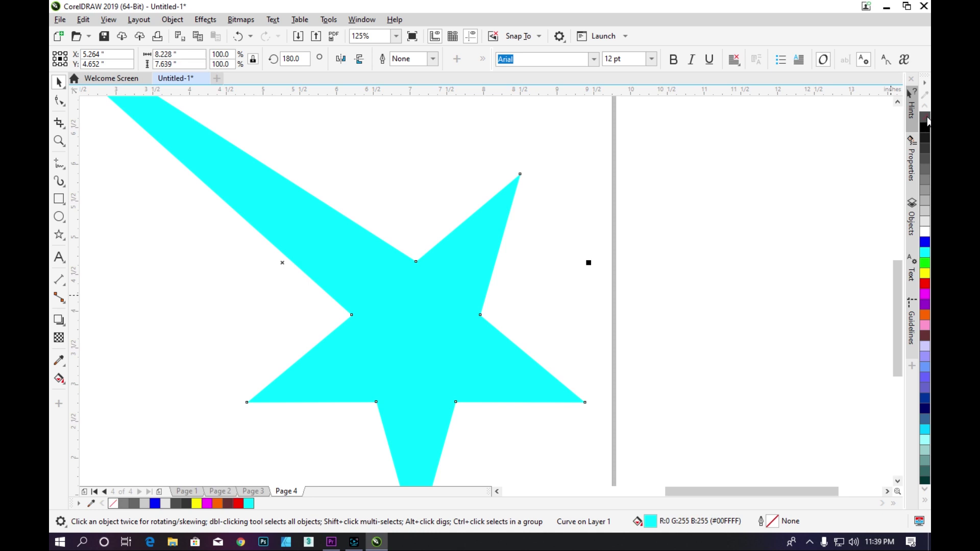
{"action": "left_click", "coordinate": [926, 119]}
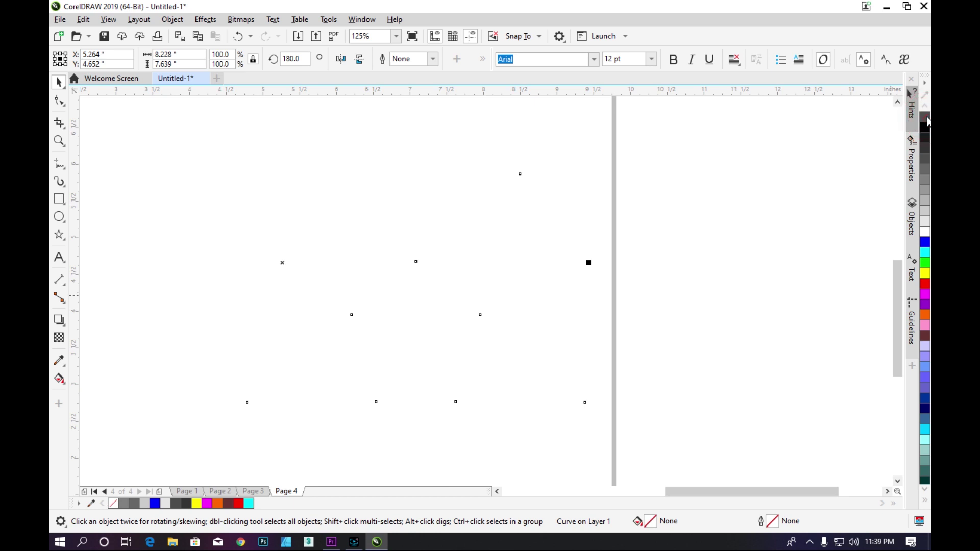
{"action": "left_click", "coordinate": [926, 148]}
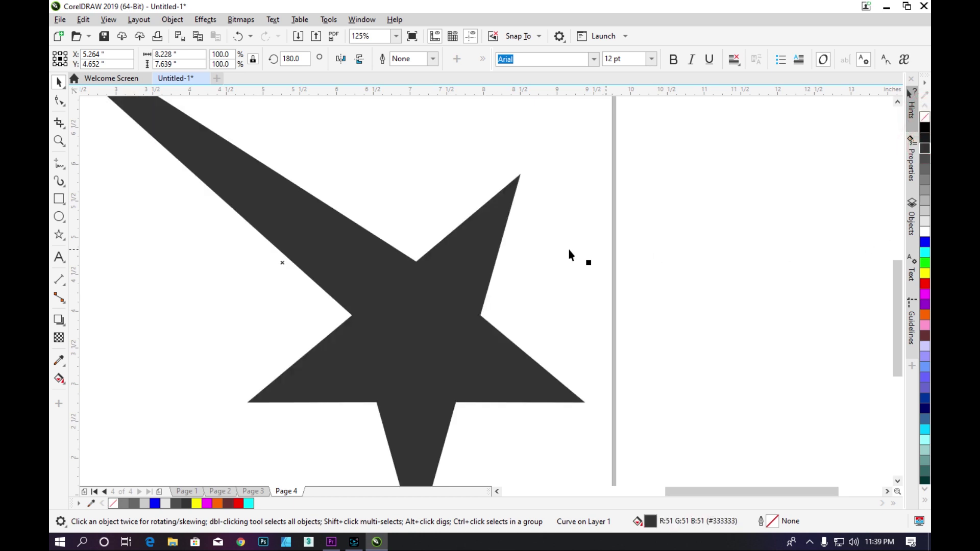
Step: Move the star about 1.2 inches left and 0.75 inches up, and delete it from the page
{"action": "scroll", "coordinate": [434, 307], "scroll_direction": "down", "scroll_amount": 2}
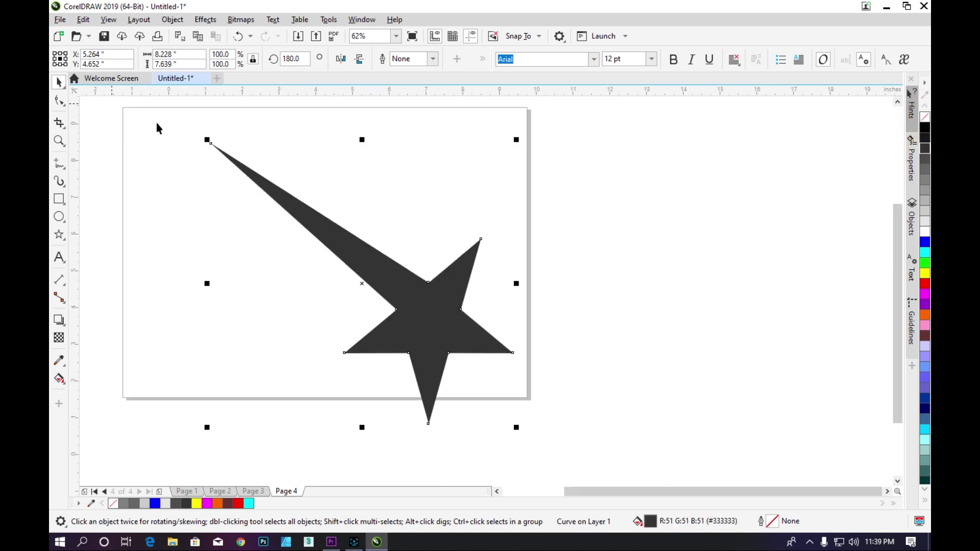
{"action": "left_click_drag", "start_coordinate": [427, 312], "coordinate": [388, 291]}
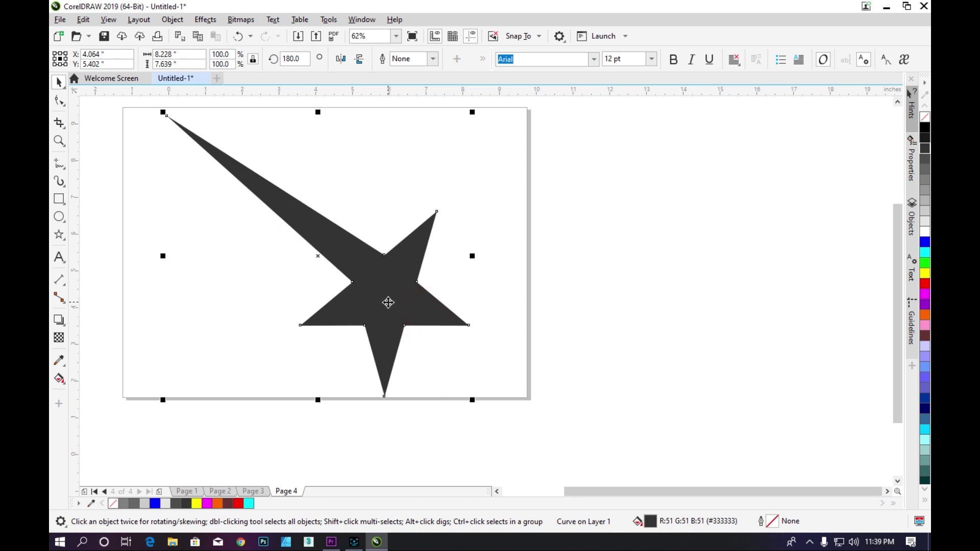
{"action": "key", "text": "Delete"}
{"action": "left_click", "coordinate": [300, 233]}
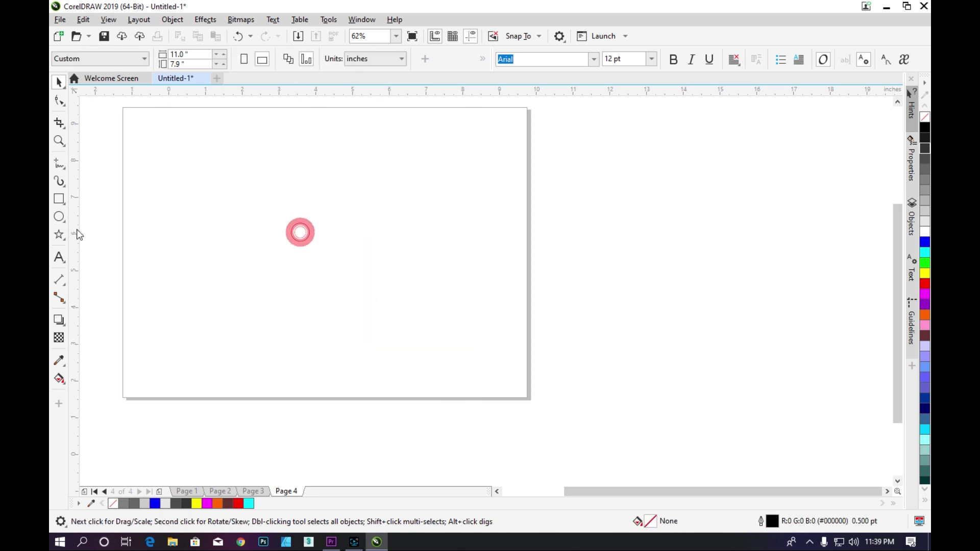
Step: Draw a rectangle about 2.38 inches wide and 2.58 inches high in the upper middle of the page
{"action": "left_click", "coordinate": [60, 198]}
{"action": "left_click_drag", "start_coordinate": [294, 148], "coordinate": [384, 240]}
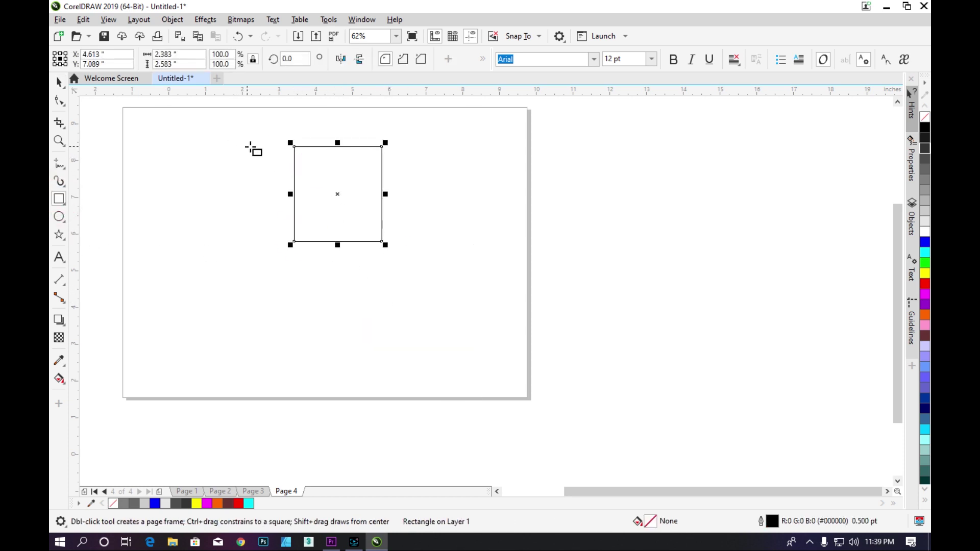
{"action": "scroll", "coordinate": [290, 151], "scroll_direction": "up", "scroll_amount": 2}
{"action": "left_click", "coordinate": [59, 82]}
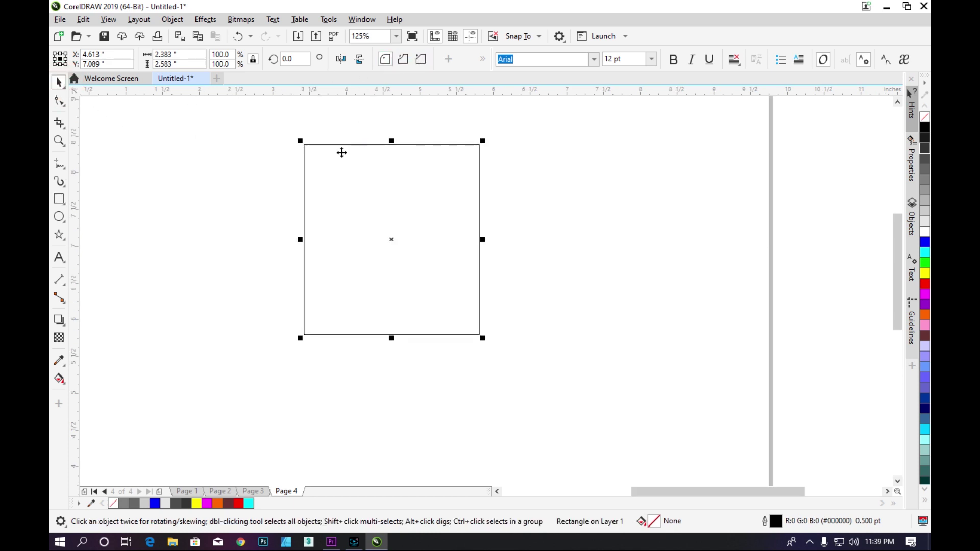
{"action": "scroll", "coordinate": [334, 150], "scroll_direction": "up", "scroll_amount": 2}
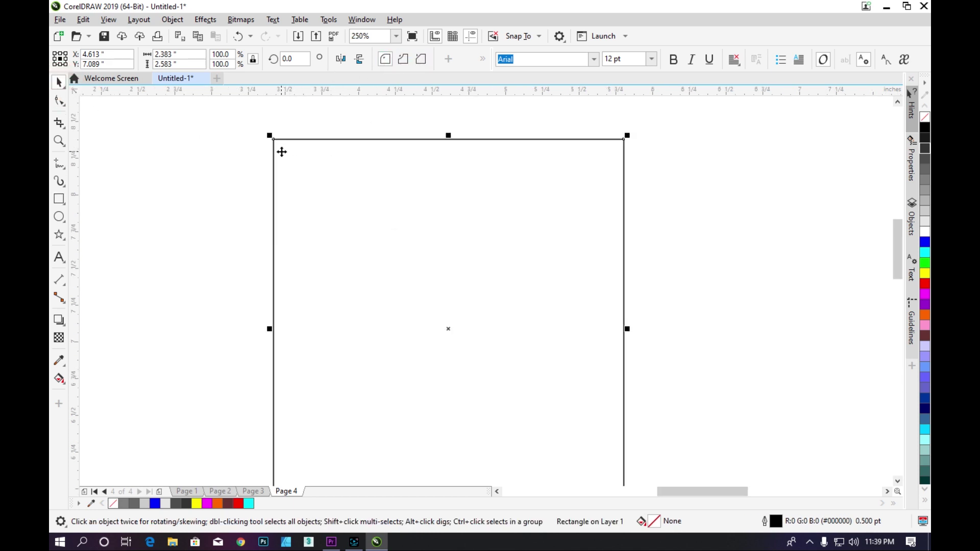
Step: Scale the rectangle down slightly from its upper left corner to about 2.36 by 2.56 inches
{"action": "left_click", "coordinate": [59, 100]}
{"action": "left_click", "coordinate": [59, 82]}
{"action": "scroll", "coordinate": [269, 136], "scroll_direction": "up", "scroll_amount": 2}
{"action": "scroll", "coordinate": [279, 155], "scroll_direction": "up", "scroll_amount": 4}
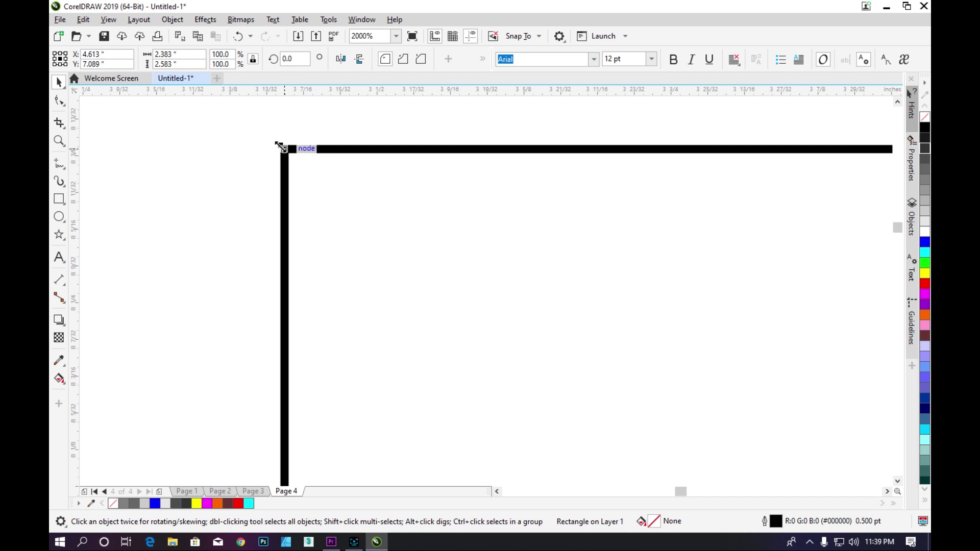
{"action": "left_click_drag", "start_coordinate": [280, 147], "coordinate": [308, 174]}
Step: Round all the rectangle's corners to a radius of about 0.16 inch with the Shape tool
{"action": "left_click", "coordinate": [59, 101]}
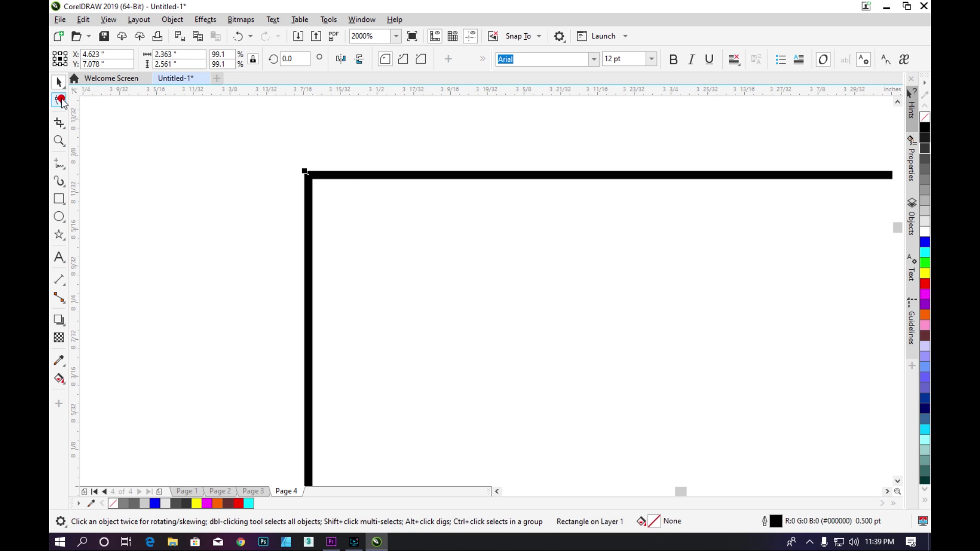
{"action": "left_click", "coordinate": [309, 175]}
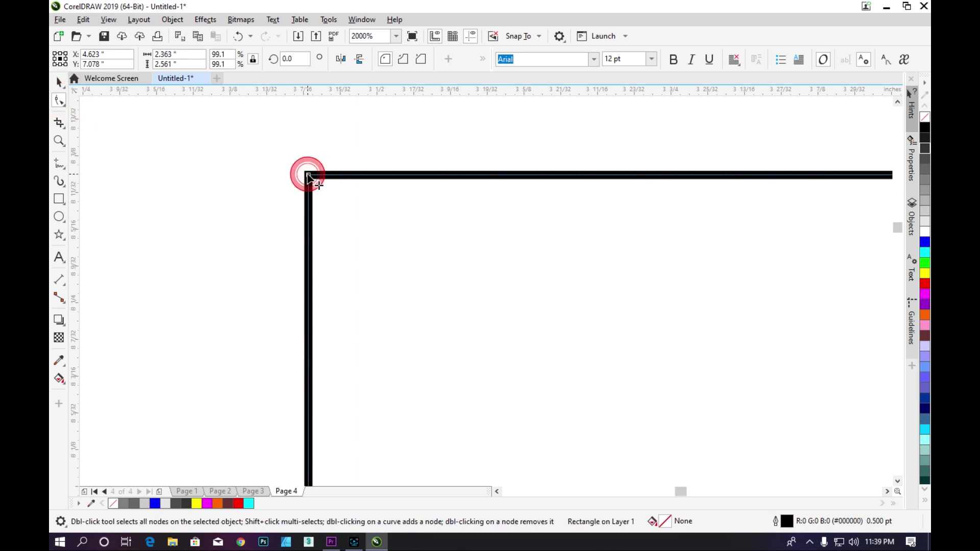
{"action": "left_click_drag", "start_coordinate": [307, 175], "coordinate": [495, 339]}
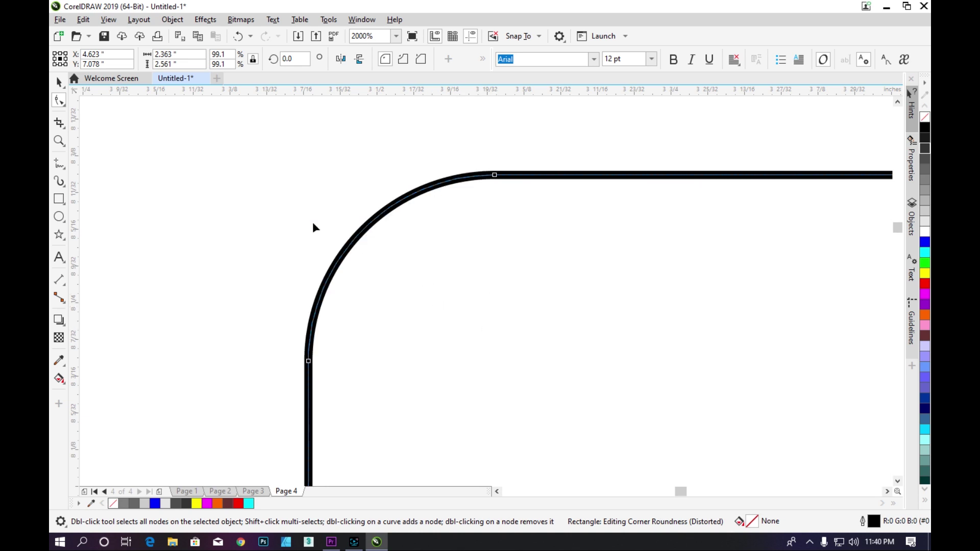
{"action": "scroll", "coordinate": [313, 225], "scroll_direction": "down", "scroll_amount": 7}
{"action": "scroll", "coordinate": [247, 228], "scroll_direction": "up", "scroll_amount": 2}
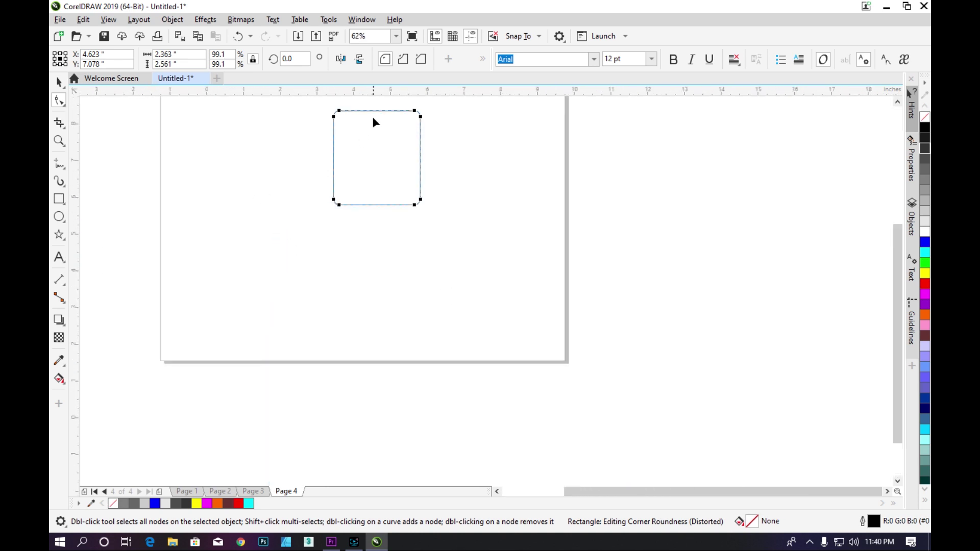
Step: Change the rectangle's corners to scalloped and enlarge the scallops to a radius of about 0.73 inch
{"action": "scroll", "coordinate": [370, 133], "scroll_direction": "down", "scroll_amount": 2}
{"action": "scroll", "coordinate": [375, 158], "scroll_direction": "up", "scroll_amount": 2}
{"action": "scroll", "coordinate": [382, 265], "scroll_direction": "up", "scroll_amount": 8}
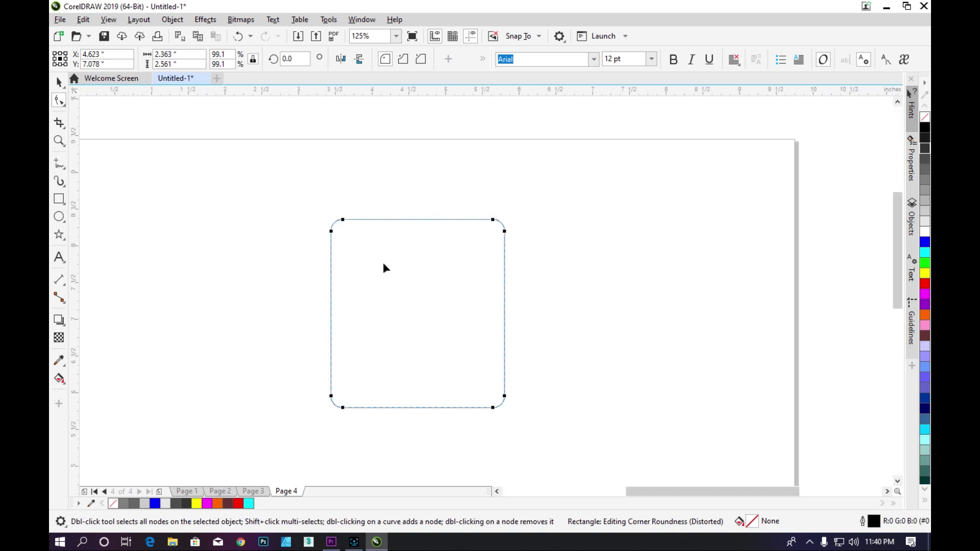
{"action": "left_click", "coordinate": [404, 60]}
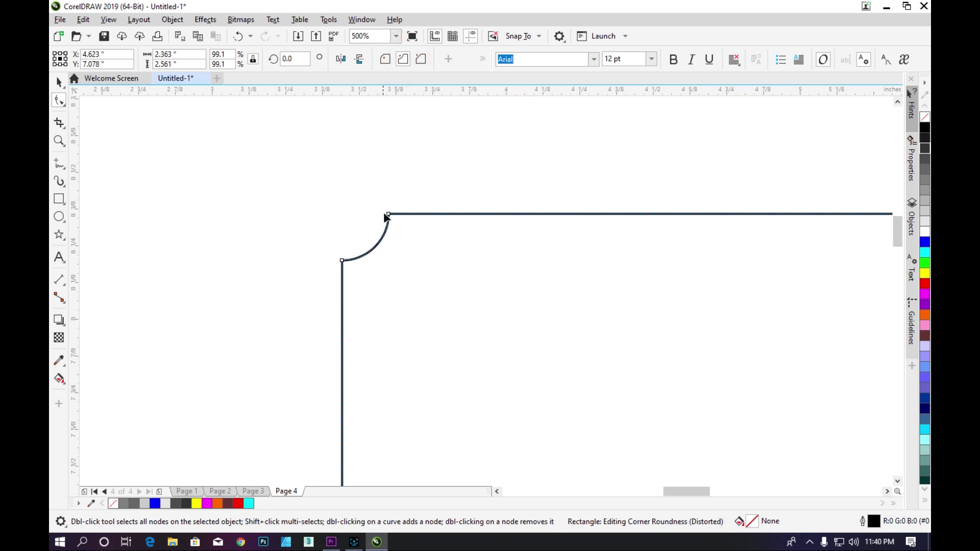
{"action": "left_click_drag", "start_coordinate": [342, 261], "coordinate": [387, 428]}
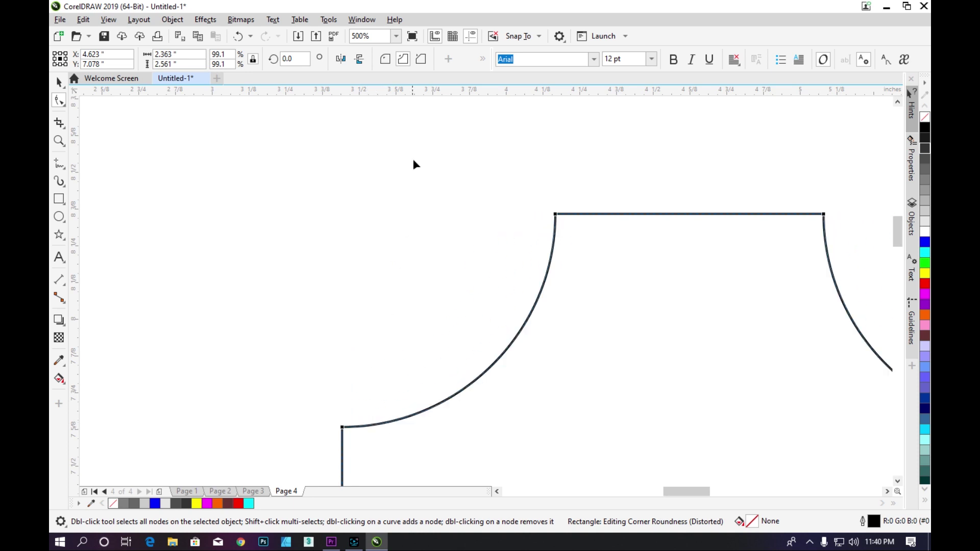
Step: Switch the rectangle's corners to chamfered and try reducing the chamfers to about 0.53 inch
{"action": "left_click", "coordinate": [421, 60]}
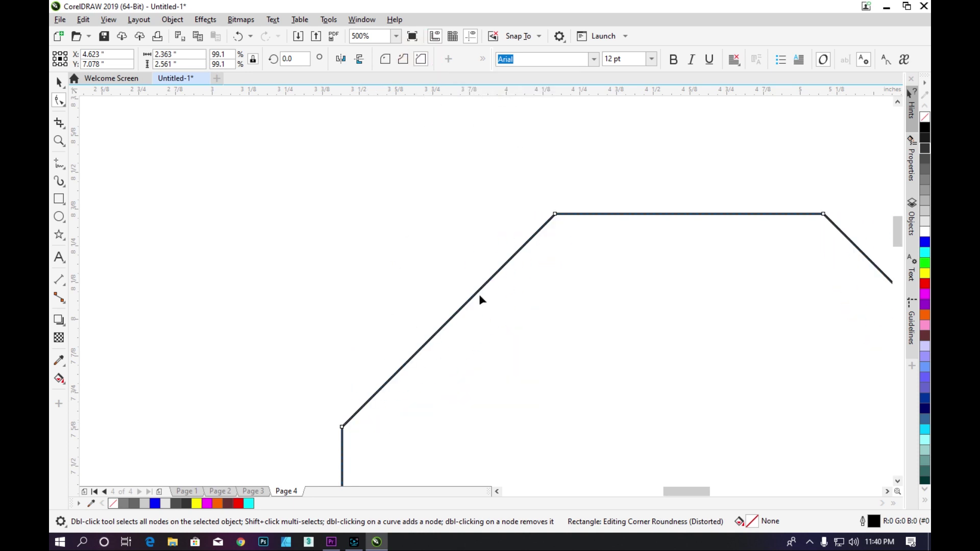
{"action": "scroll", "coordinate": [399, 225], "scroll_direction": "down", "scroll_amount": 5}
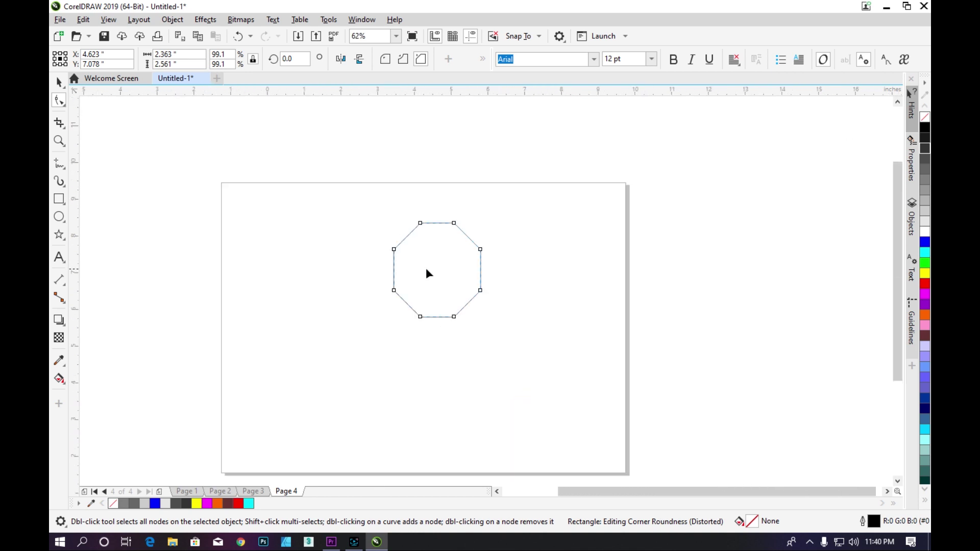
{"action": "scroll", "coordinate": [426, 268], "scroll_direction": "up", "scroll_amount": 3}
{"action": "left_click_drag", "start_coordinate": [310, 237], "coordinate": [278, 227]}
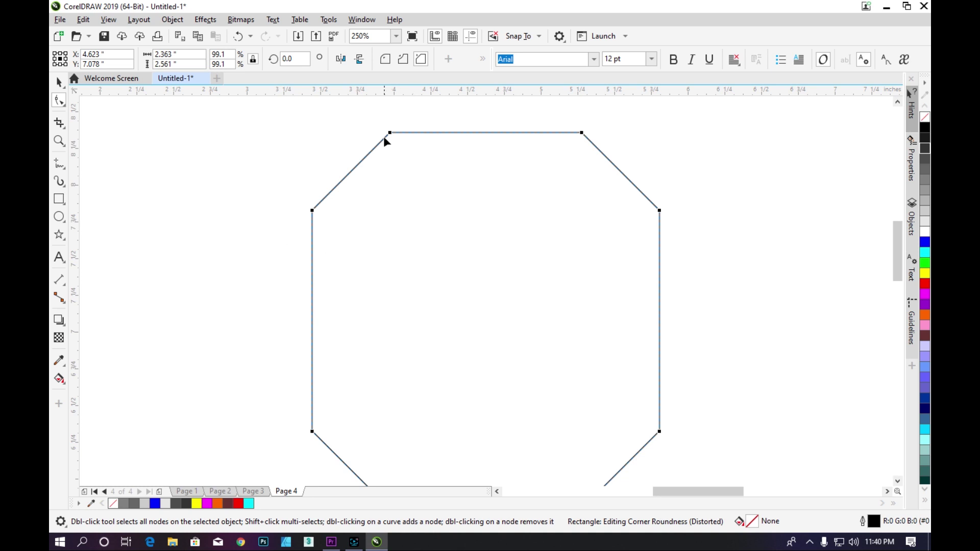
{"action": "left_click_drag", "start_coordinate": [389, 133], "coordinate": [461, 147]}
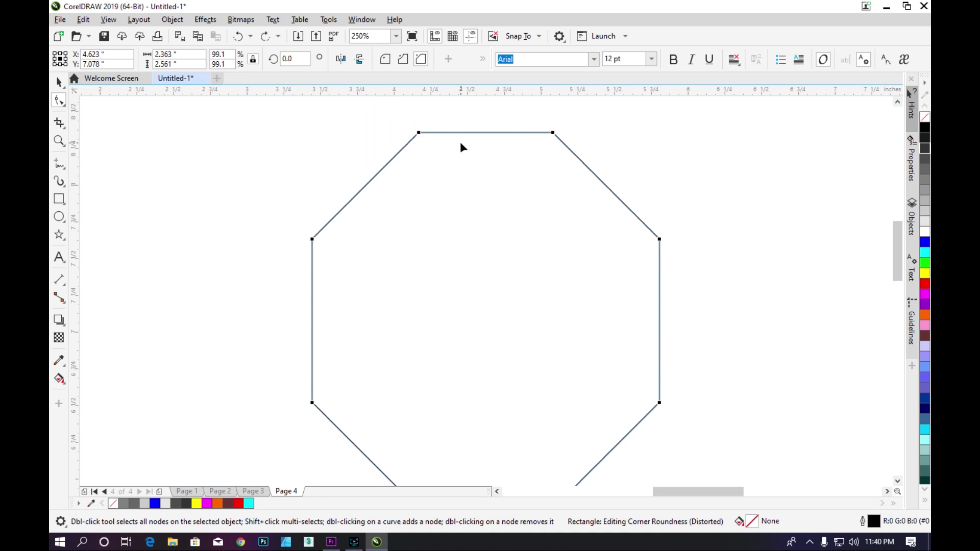
Step: Undo the chamfer and scallop changes back to the small rounded corners
{"action": "key", "text": "ctrl+z"}
{"action": "key", "text": "ctrl+z"}
{"action": "key", "text": "ctrl+z"}
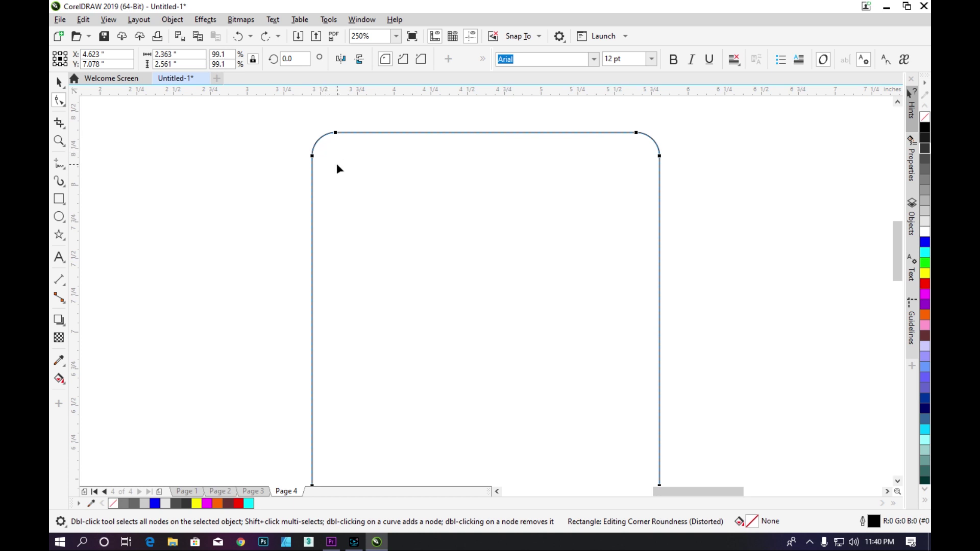
Step: Make all the rectangle's corners square, and round only its upper left corner to about 0.58 inch
{"action": "left_click_drag", "start_coordinate": [316, 155], "coordinate": [320, 134]}
{"action": "right_click", "coordinate": [60, 100]}
{"action": "left_click", "coordinate": [60, 102]}
{"action": "mouse_move", "coordinate": [313, 134]}
{"action": "left_mouse_down"}
{"action": "mouse_move", "coordinate": [417, 280]}
{"action": "mouse_move", "coordinate": [330, 142]}
{"action": "mouse_move", "coordinate": [396, 226]}
{"action": "mouse_move", "coordinate": [325, 147]}
{"action": "left_mouse_up"}
{"action": "left_click_drag", "start_coordinate": [380, 201], "coordinate": [392, 218]}
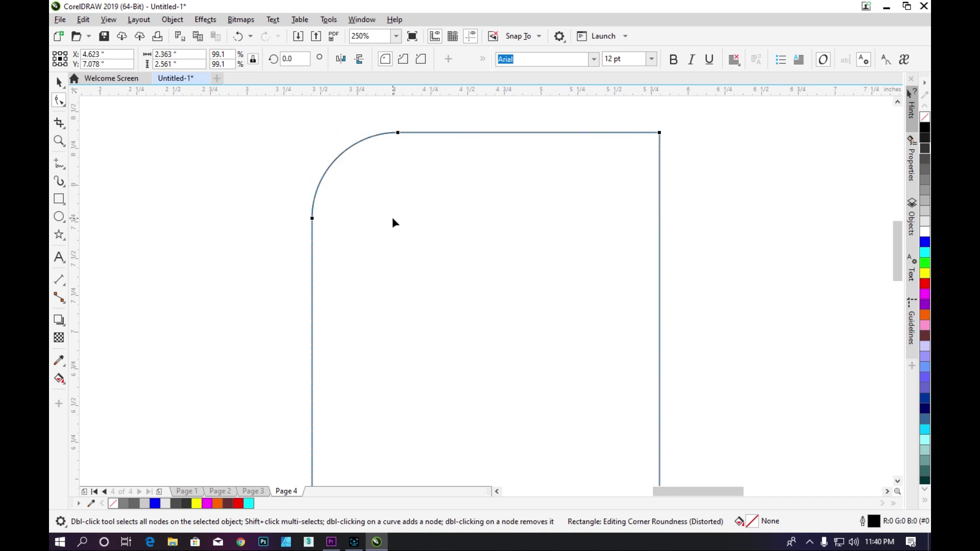
Step: Undo and redo the upper left corner's rounding several times, ending with the rounding restored
{"action": "key", "text": "ctrl+z"}
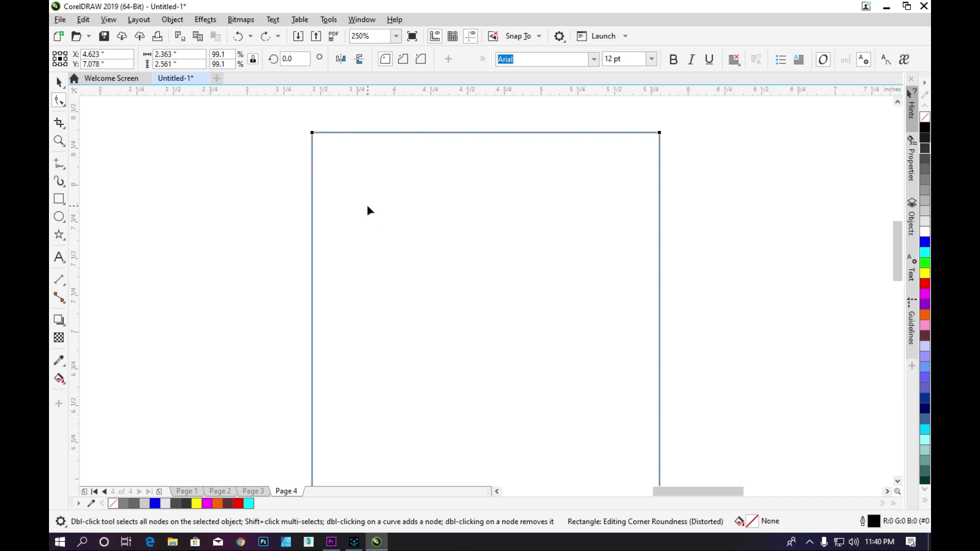
{"action": "left_click", "coordinate": [268, 37]}
{"action": "left_click", "coordinate": [242, 38]}
{"action": "left_click", "coordinate": [265, 37]}
{"action": "left_click", "coordinate": [241, 37]}
{"action": "left_click", "coordinate": [265, 36]}
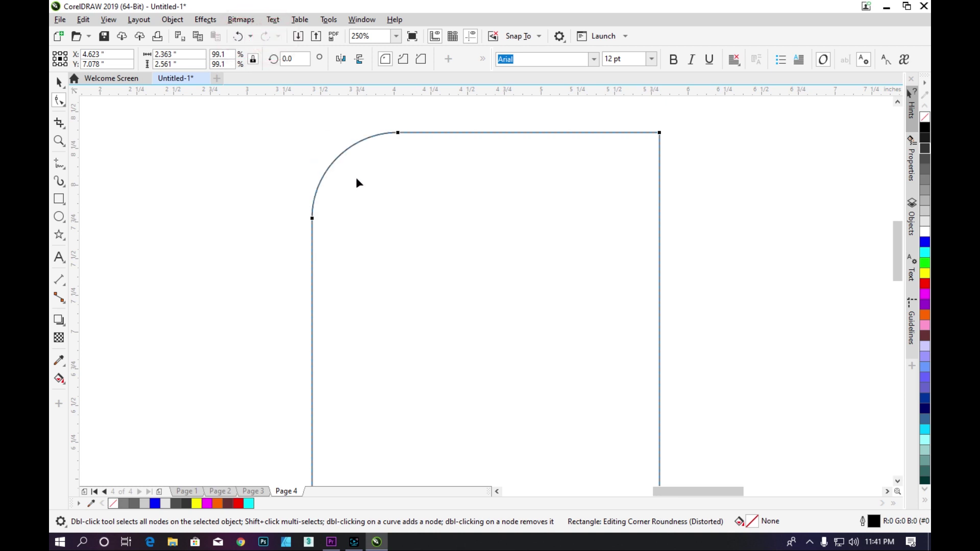
Step: Undo the upper left corner's rounding and delete the rectangle from the page
{"action": "key", "text": "ctrl+z"}
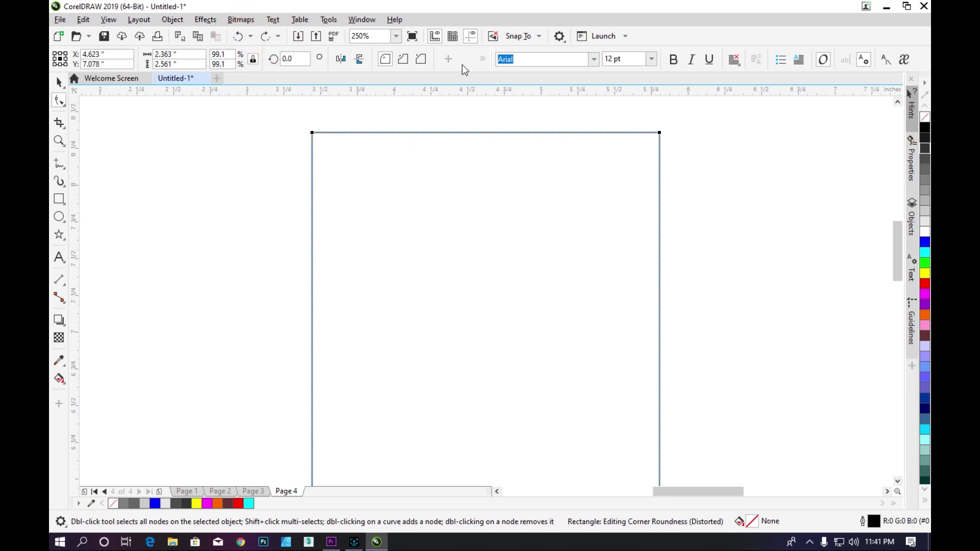
{"action": "scroll", "coordinate": [438, 178], "scroll_direction": "down", "scroll_amount": 2}
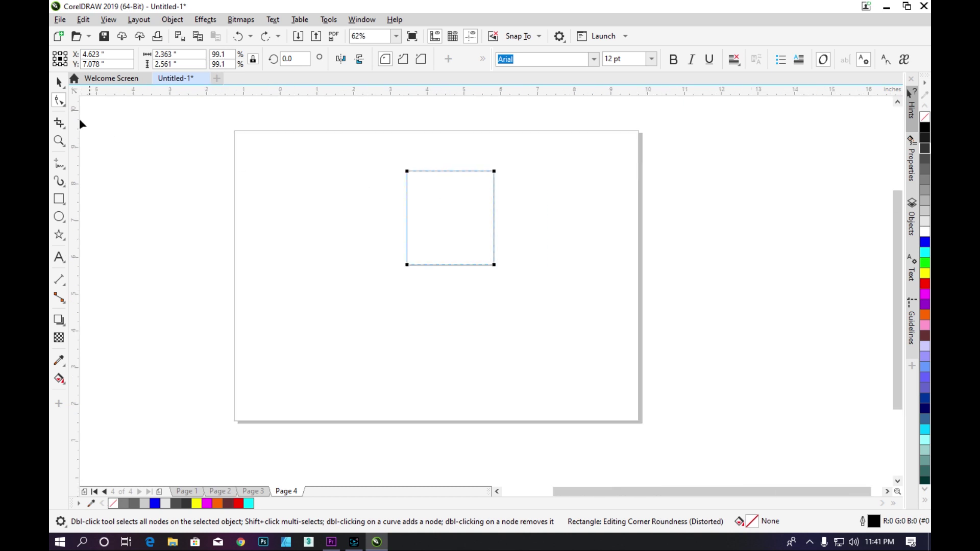
{"action": "left_click", "coordinate": [59, 82]}
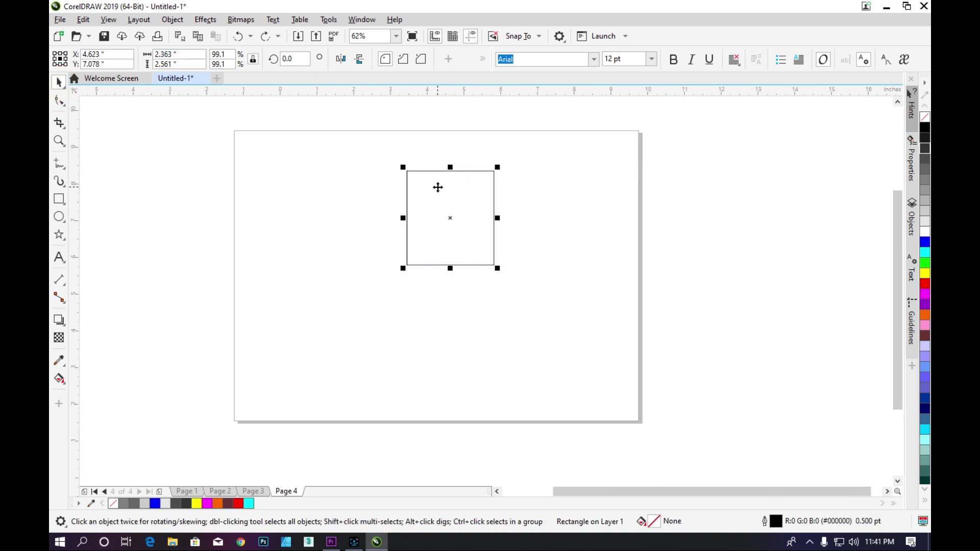
{"action": "scroll", "coordinate": [438, 187], "scroll_direction": "up", "scroll_amount": 1}
{"action": "key", "text": "Delete"}
{"action": "scroll", "coordinate": [318, 257], "scroll_direction": "down", "scroll_amount": 2}
{"action": "scroll", "coordinate": [312, 256], "scroll_direction": "up", "scroll_amount": 1}
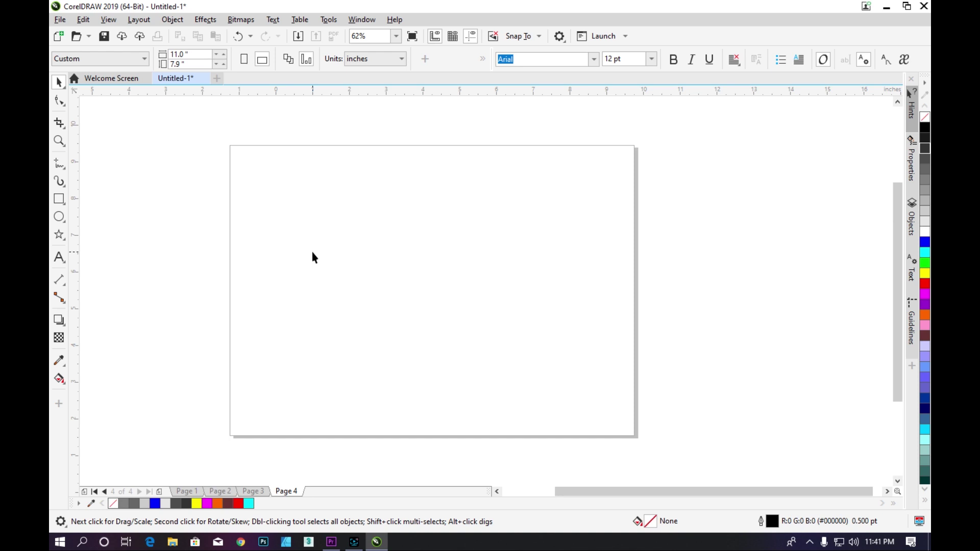
Step: Draw three overlapping rectangles in the page's upper left area, the last two about 1.1 by 0.92 and 1.33 by 1.27 inches
{"action": "left_click", "coordinate": [60, 198]}
{"action": "left_click_drag", "start_coordinate": [325, 185], "coordinate": [381, 260]}
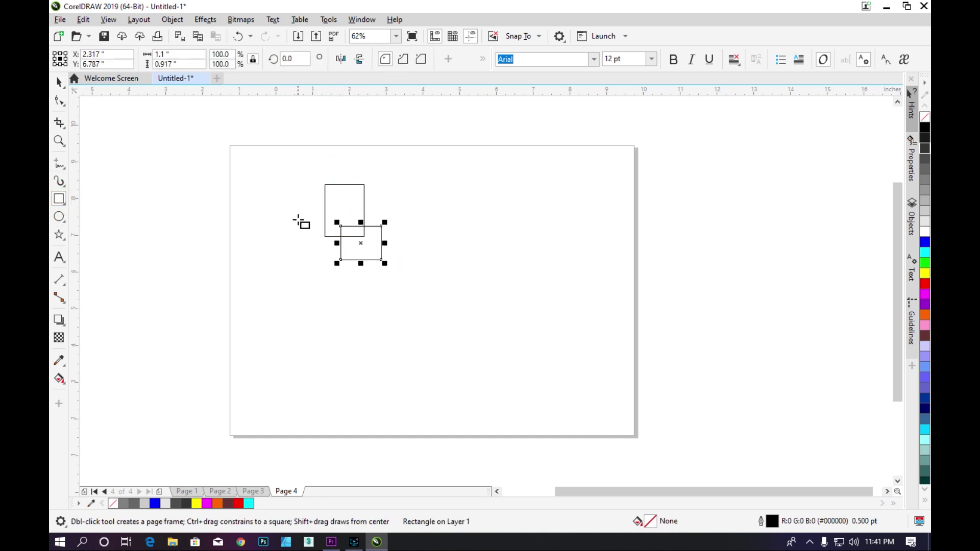
{"action": "left_click_drag", "start_coordinate": [298, 218], "coordinate": [346, 264]}
{"action": "key", "text": "space"}
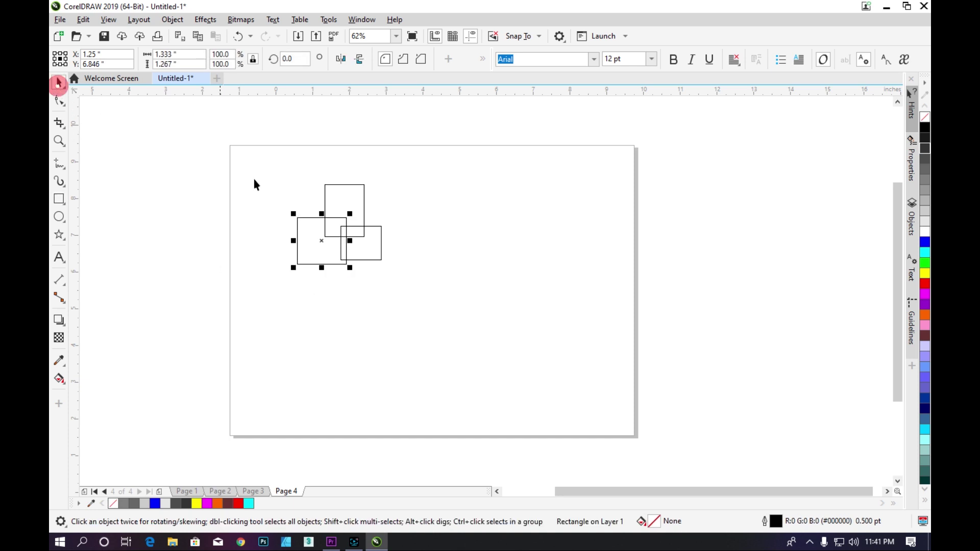
Step: Select all three overlapping rectangles together and delete them
{"action": "left_click", "coordinate": [262, 164]}
{"action": "left_click_drag", "start_coordinate": [284, 187], "coordinate": [445, 324]}
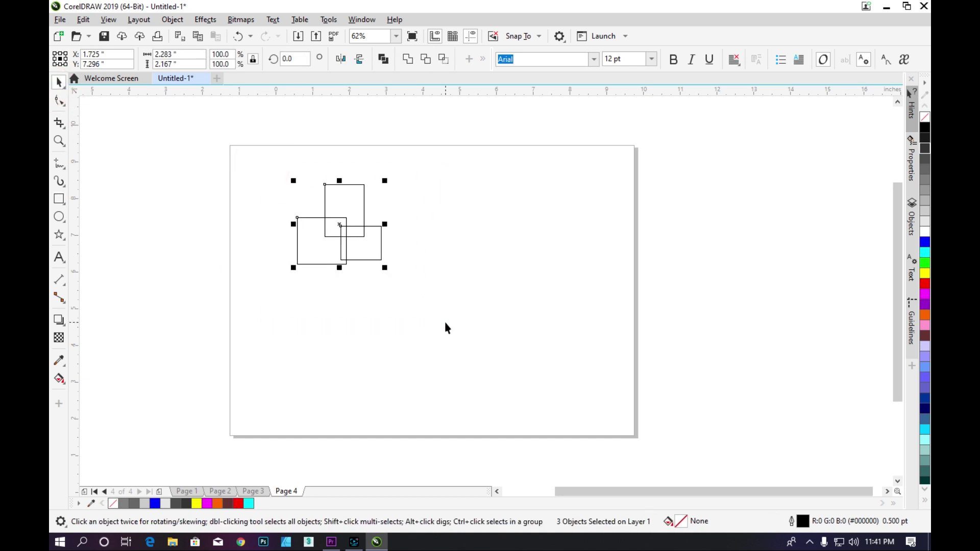
{"action": "key", "text": "Delete"}
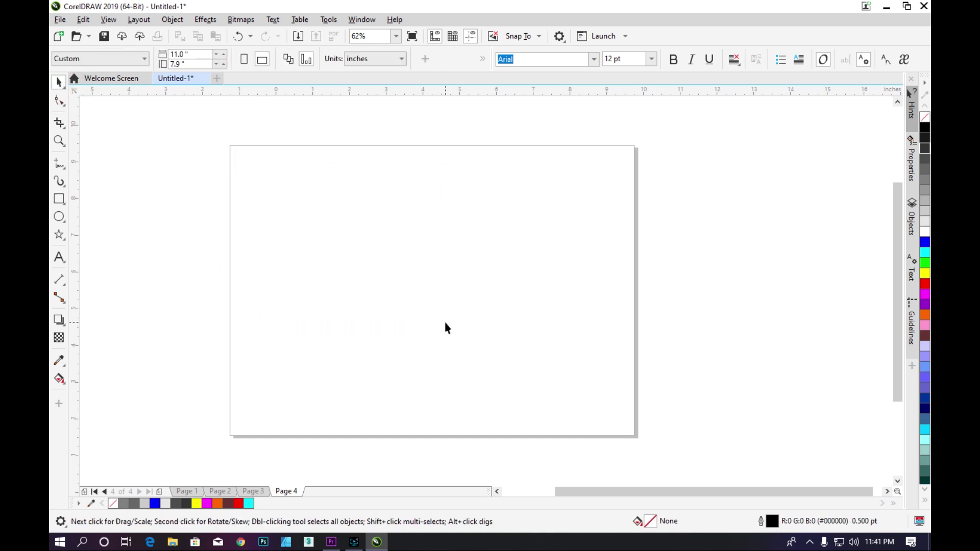